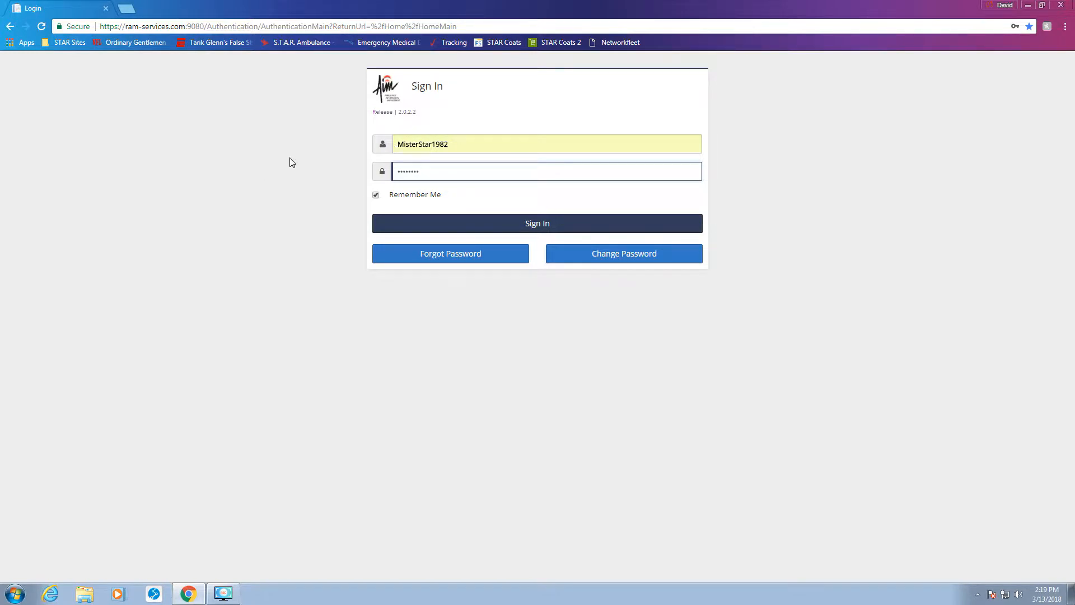
# Step: Sign in and open the Patient Care portal's Available Dispatch Incidents queue
pyautogui.click(528, 228)
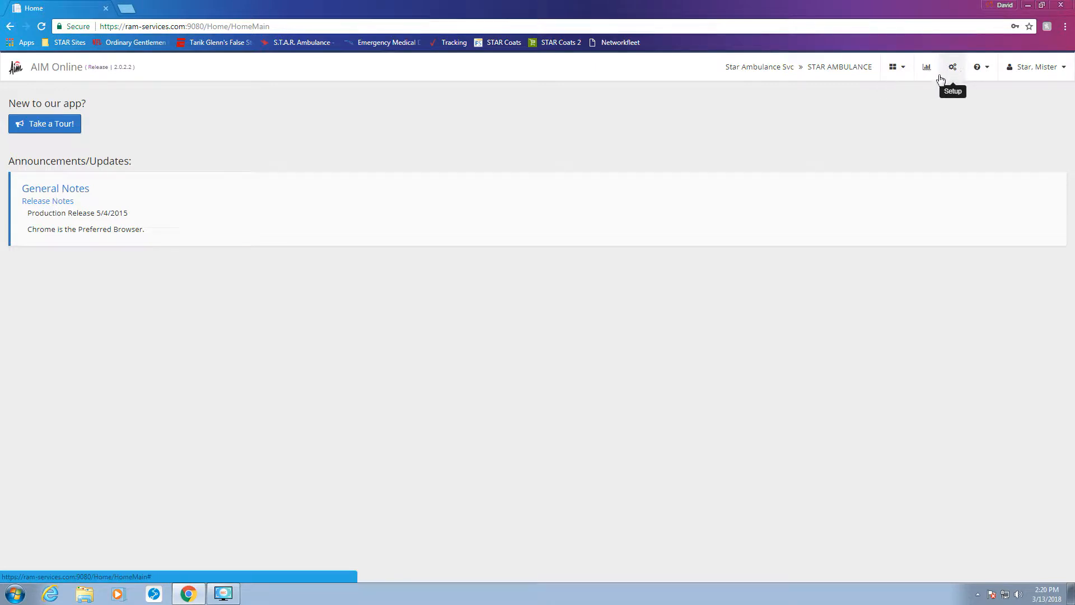
pyautogui.click(896, 75)
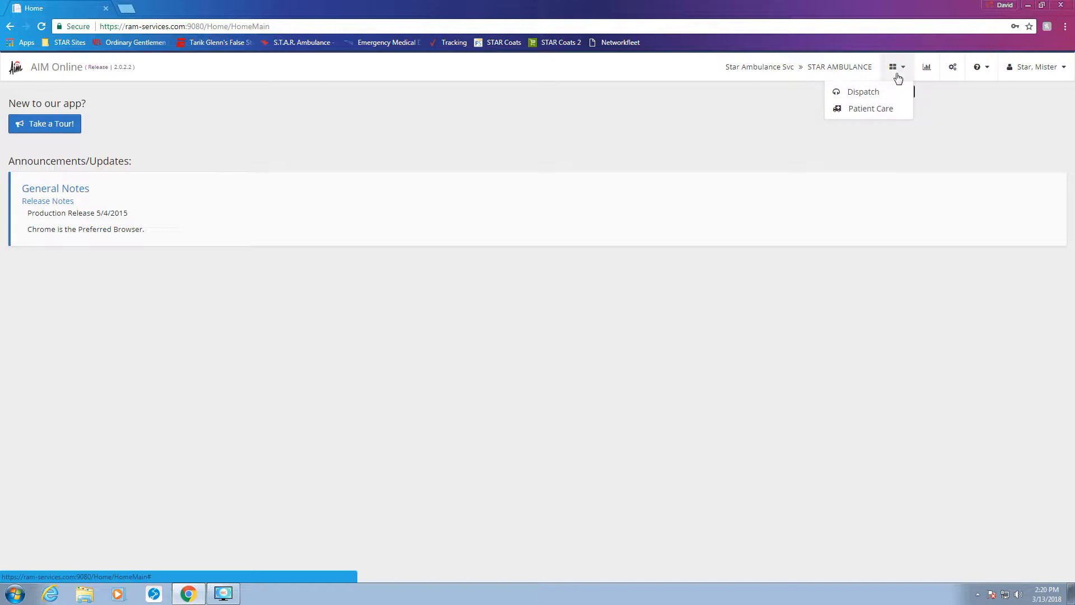
pyautogui.click(884, 116)
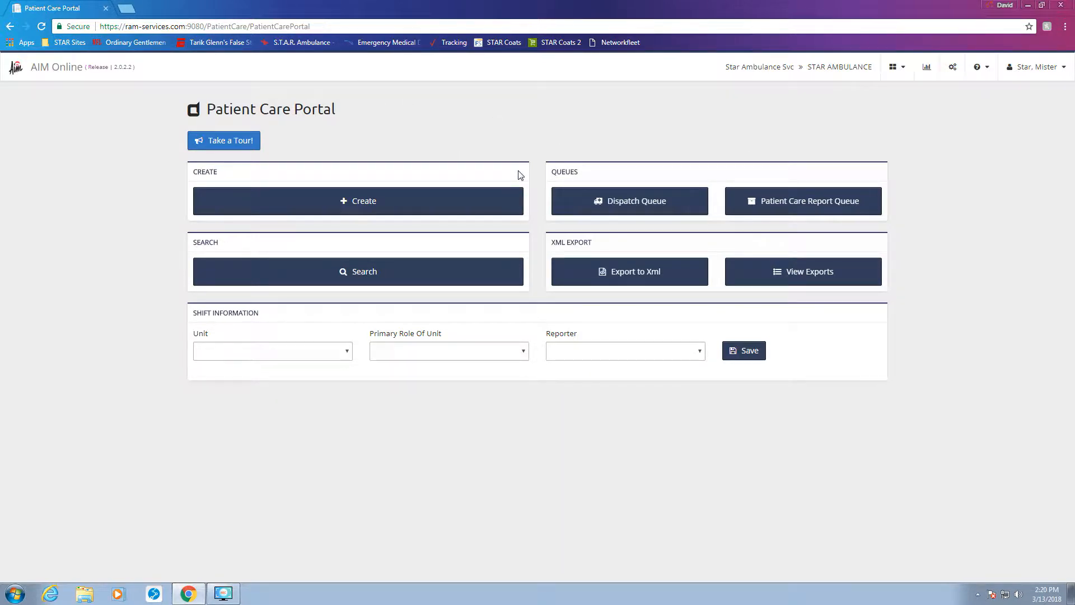
pyautogui.click(643, 205)
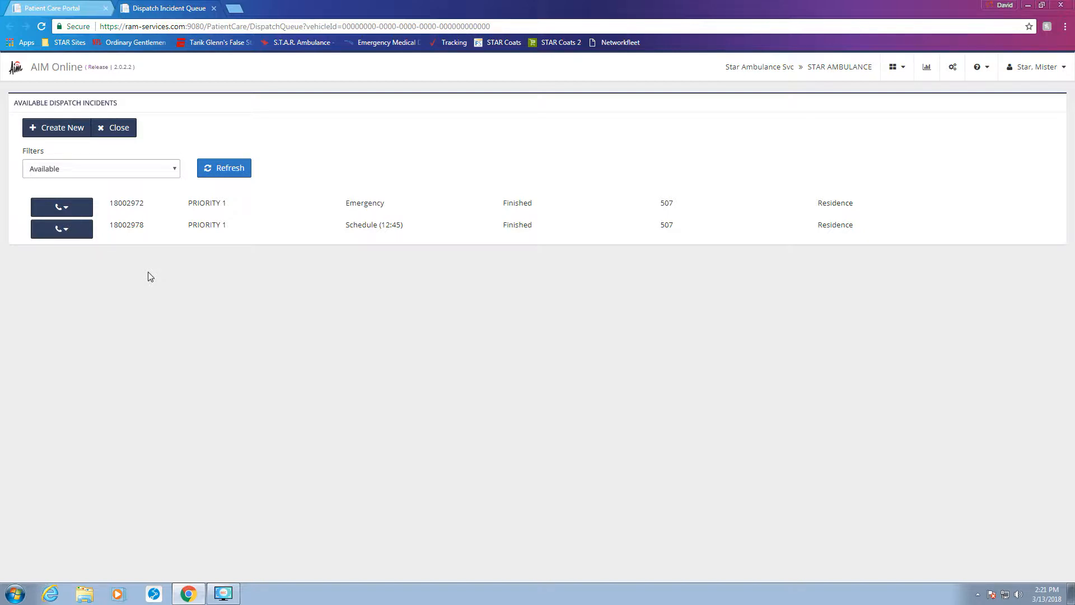
pyautogui.click(63, 231)
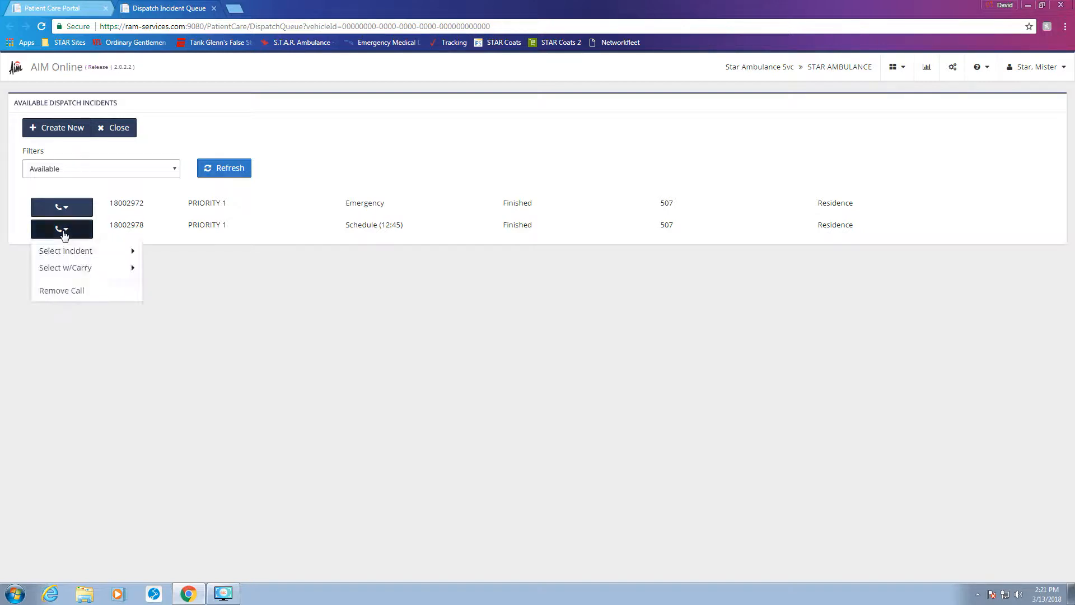
pyautogui.moveTo(71, 253)
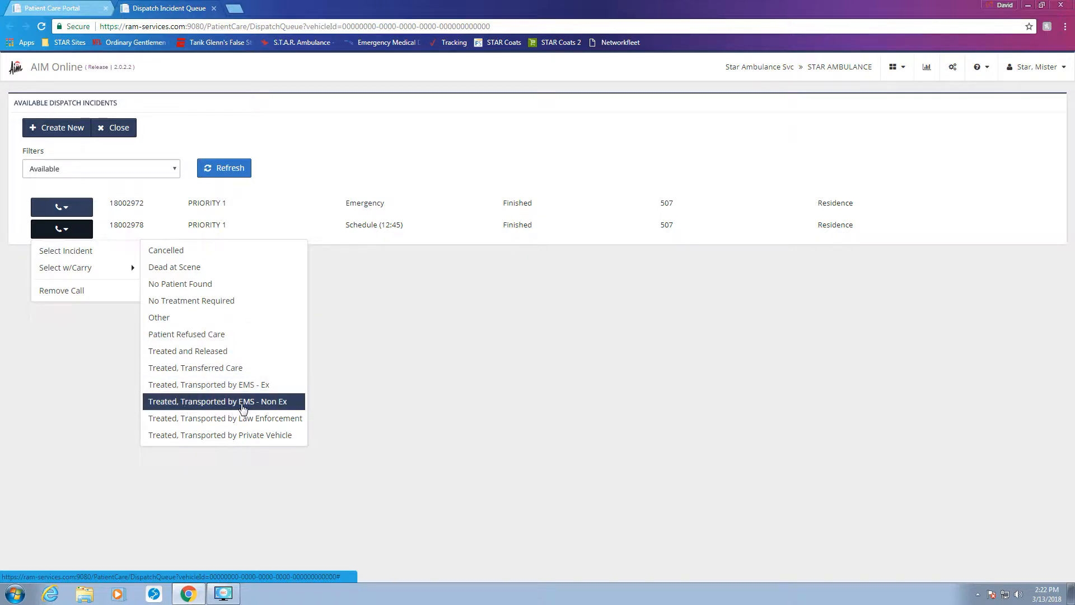
pyautogui.click(243, 405)
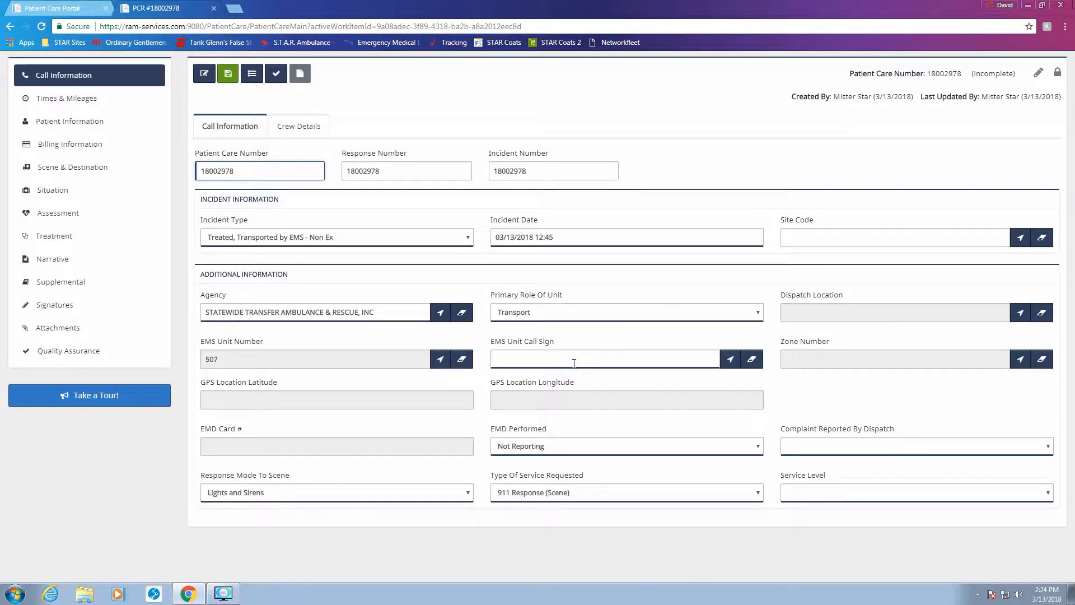
# Step: Set the dispatch complaint to Abdominal Pain
pyautogui.click(827, 452)
pyautogui.scroll(1, 817, 415)
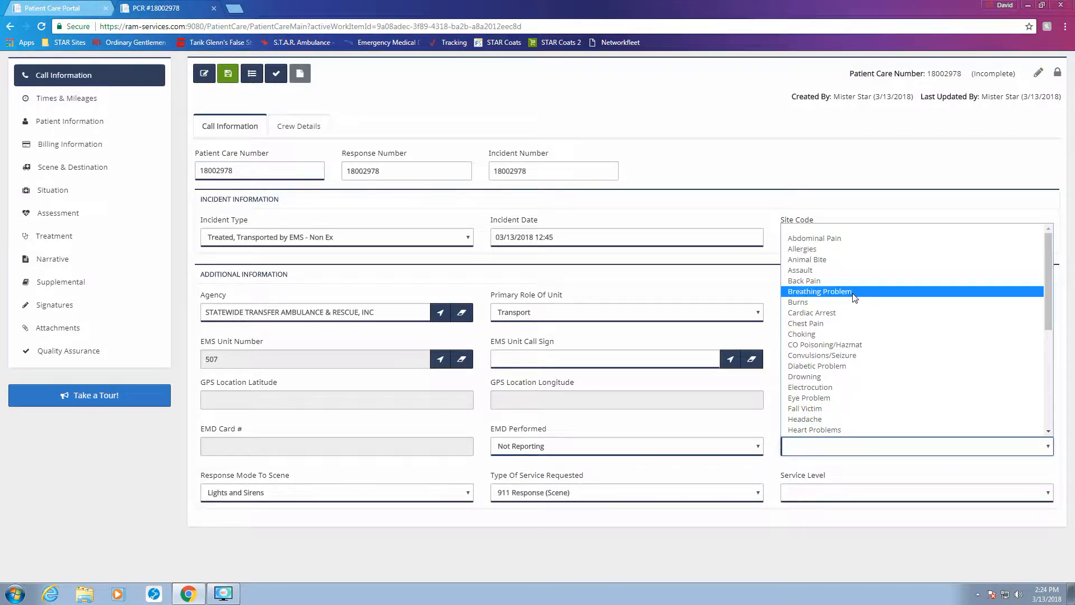
pyautogui.click(821, 245)
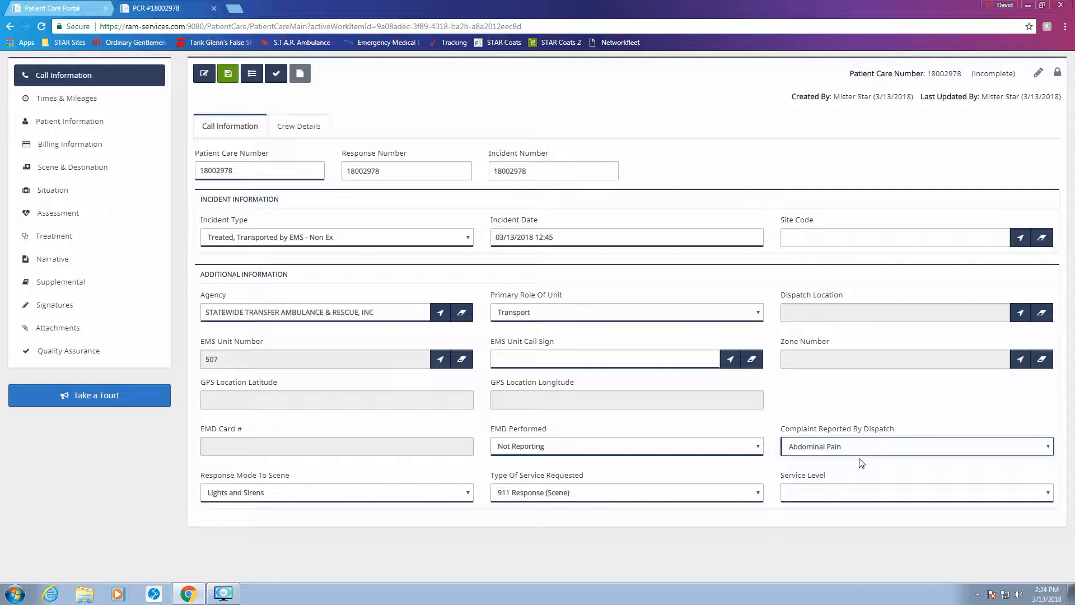
# Step: Choose Ambulance 9 as the unit call sign from the quick-pick list
pyautogui.click(730, 359)
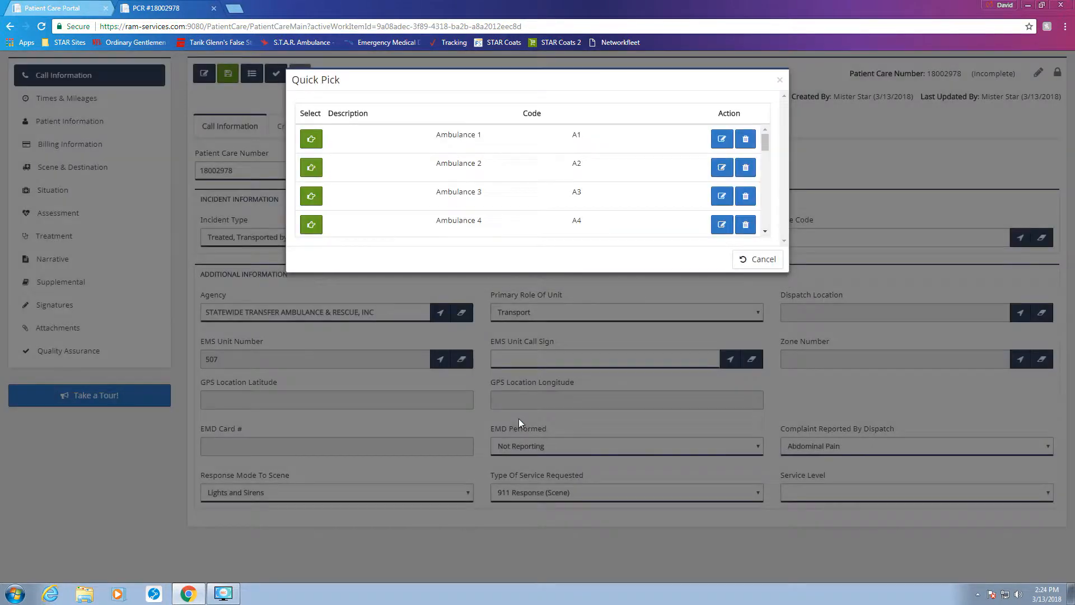
pyautogui.scroll(-1, 410, 156)
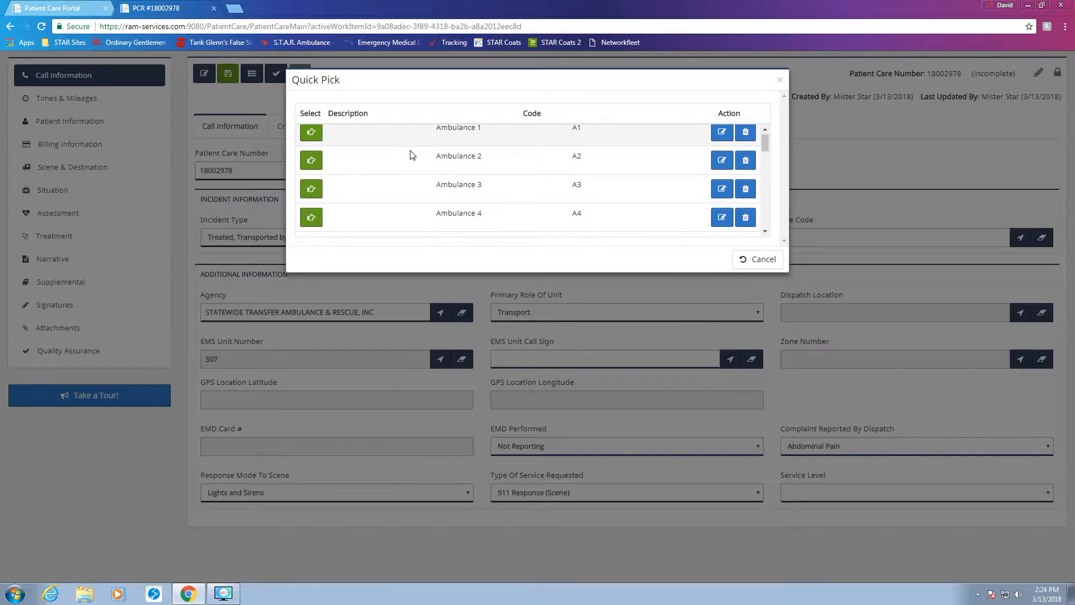
pyautogui.scroll(-5, 411, 155)
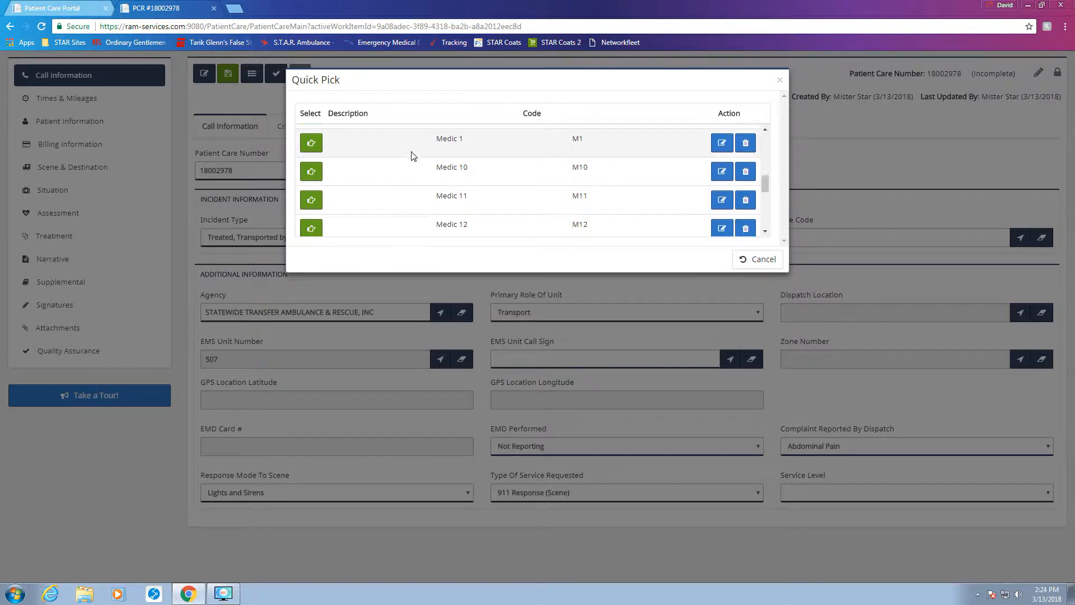
pyautogui.scroll(-3, 413, 156)
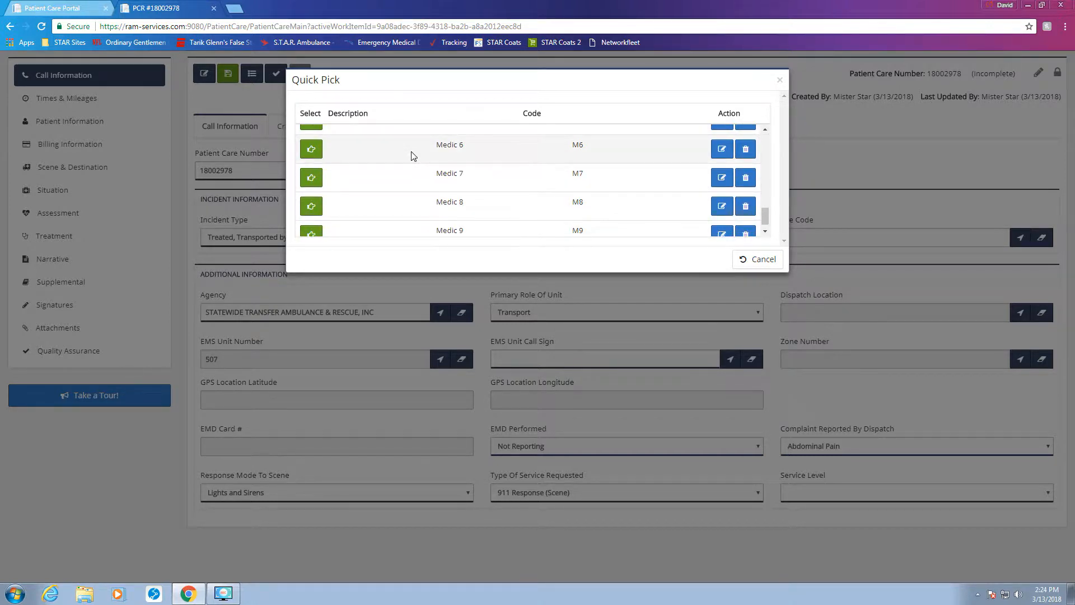
pyautogui.scroll(5, 412, 155)
pyautogui.scroll(1, 414, 168)
pyautogui.scroll(2, 413, 168)
pyautogui.scroll(-4, 412, 168)
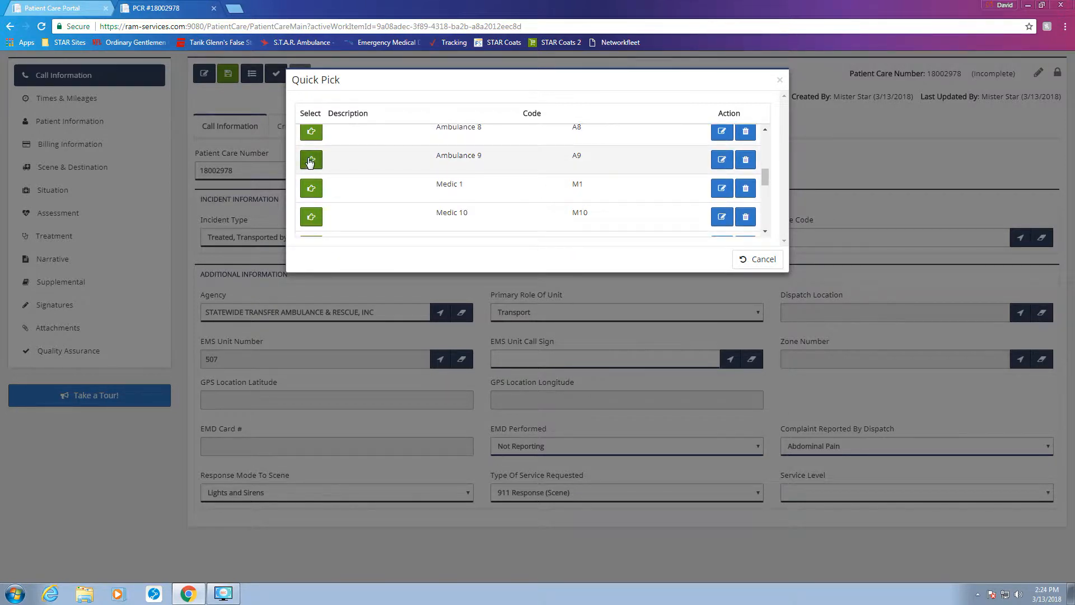
pyautogui.click(311, 162)
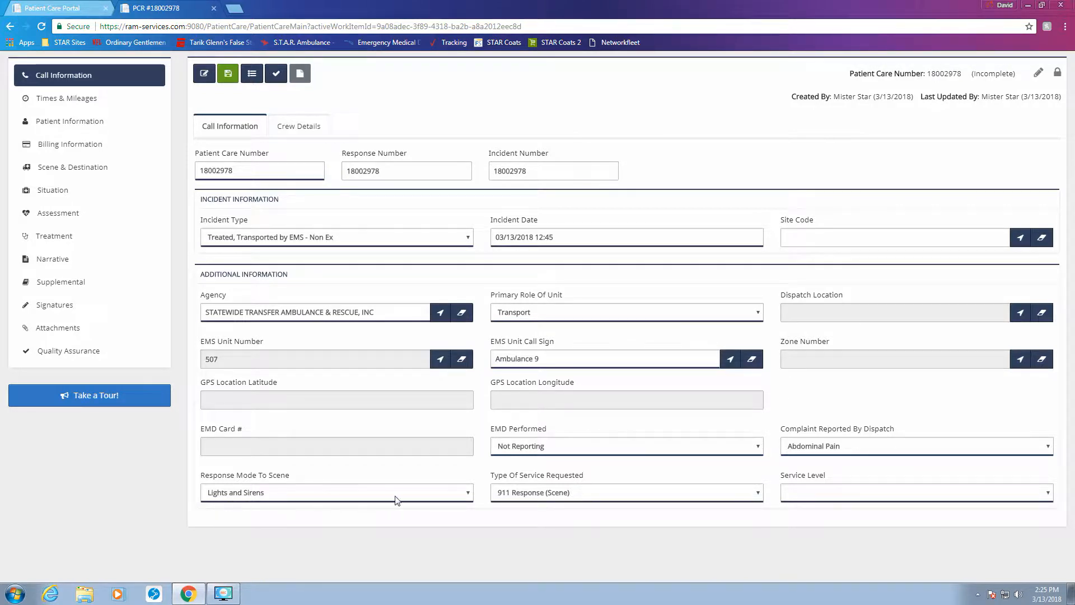
# Step: Set the service level to BLS and go to Crew Details
pyautogui.click(817, 496)
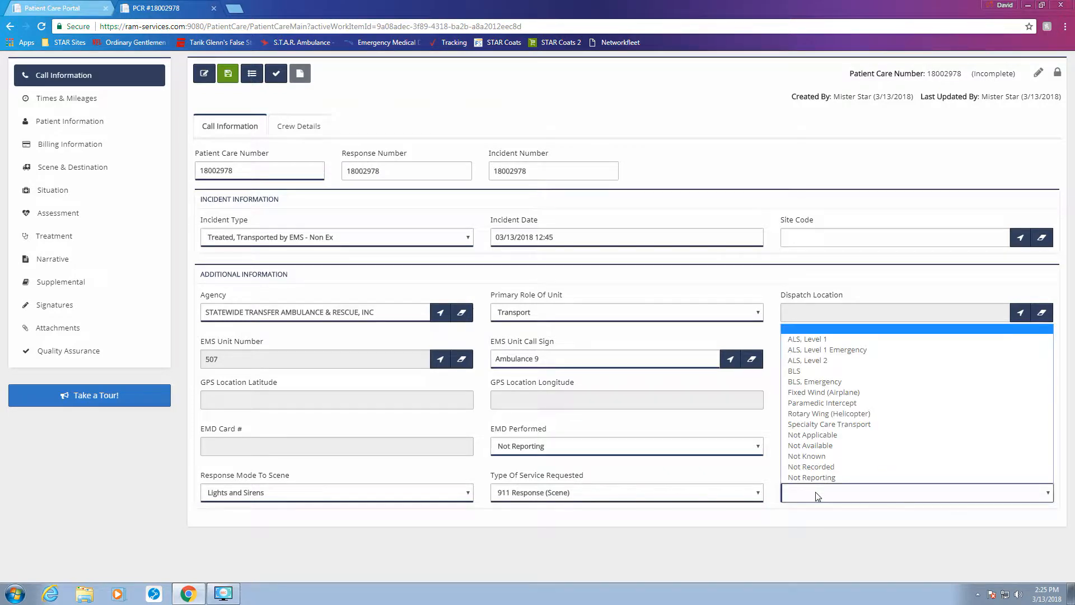
pyautogui.click(803, 371)
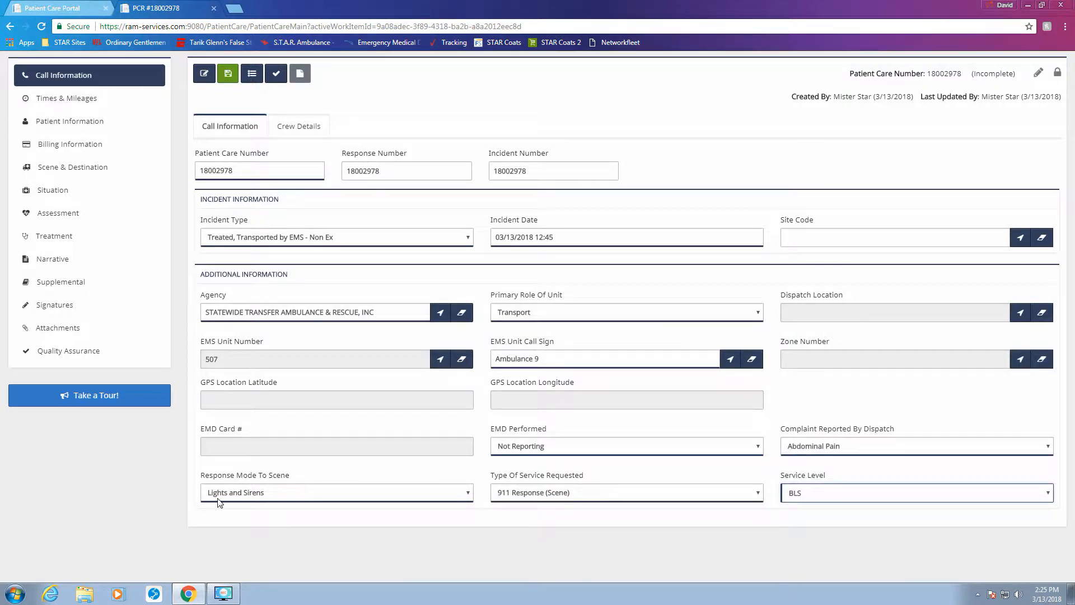
pyautogui.click(309, 129)
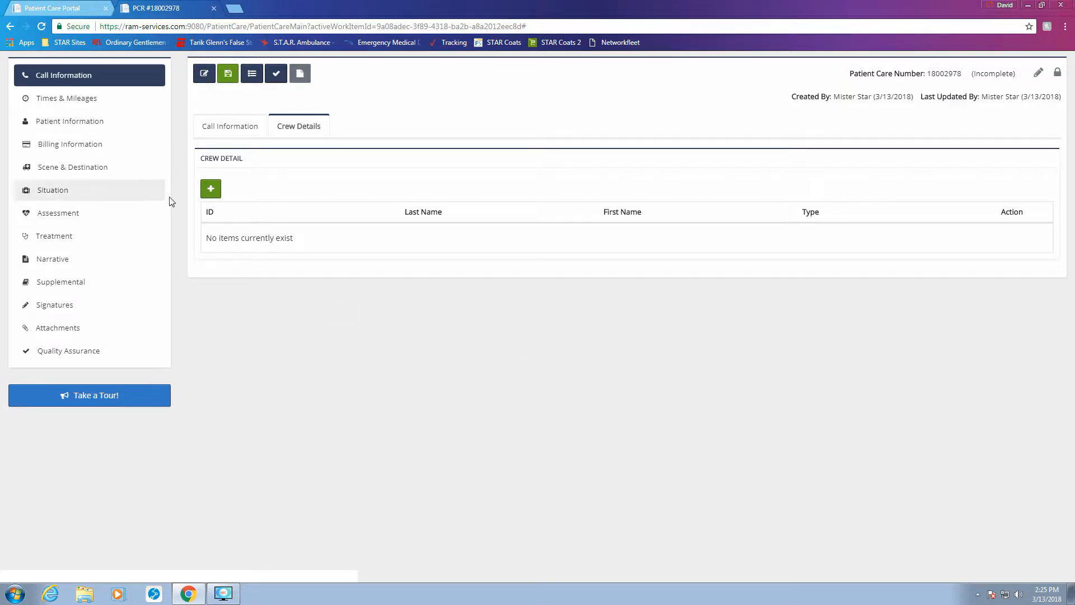
# Step: Start a new crew entry and pick an EMT-Basic crew member from the list
pyautogui.click(210, 190)
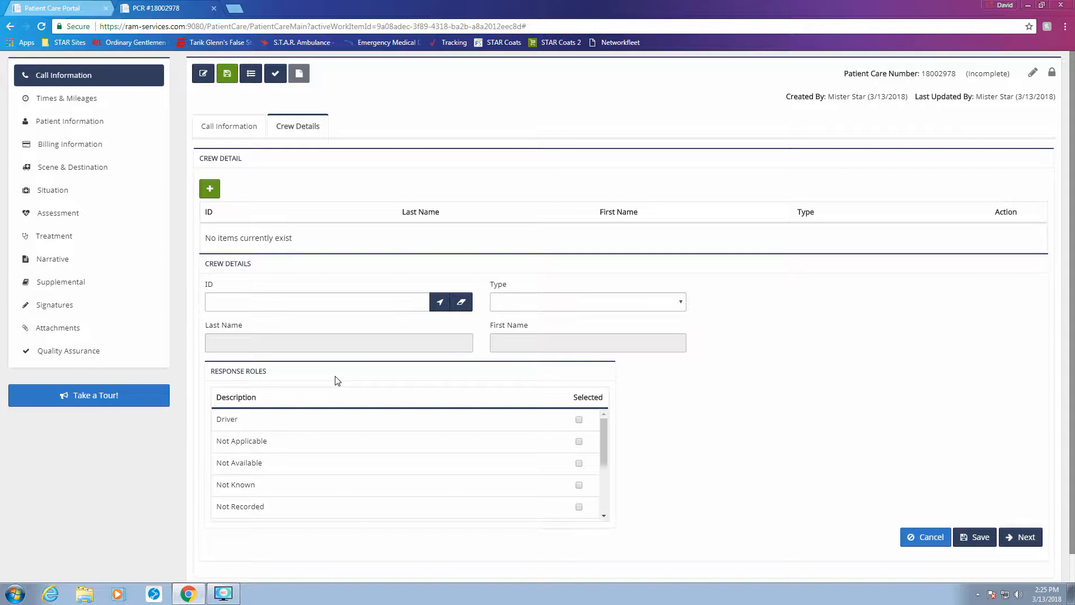
pyautogui.click(345, 303)
pyautogui.click(518, 306)
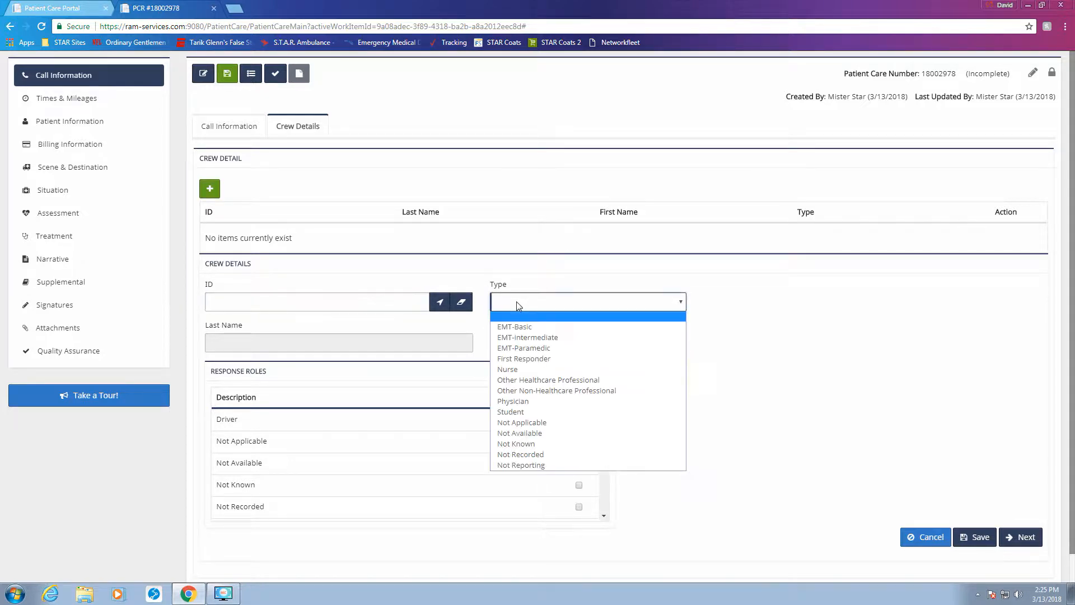
pyautogui.click(517, 302)
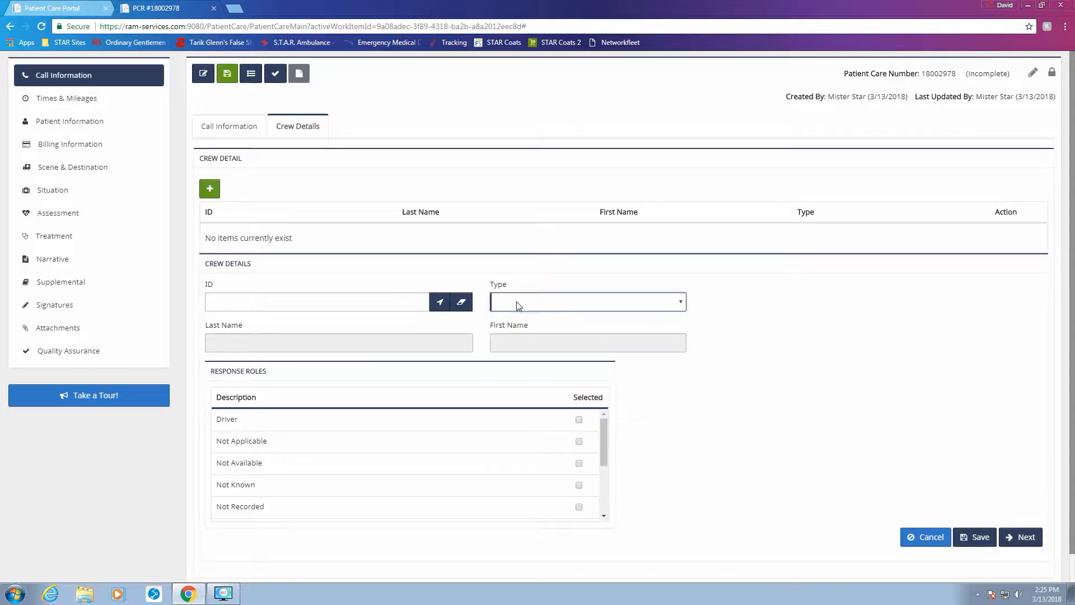
pyautogui.click(440, 305)
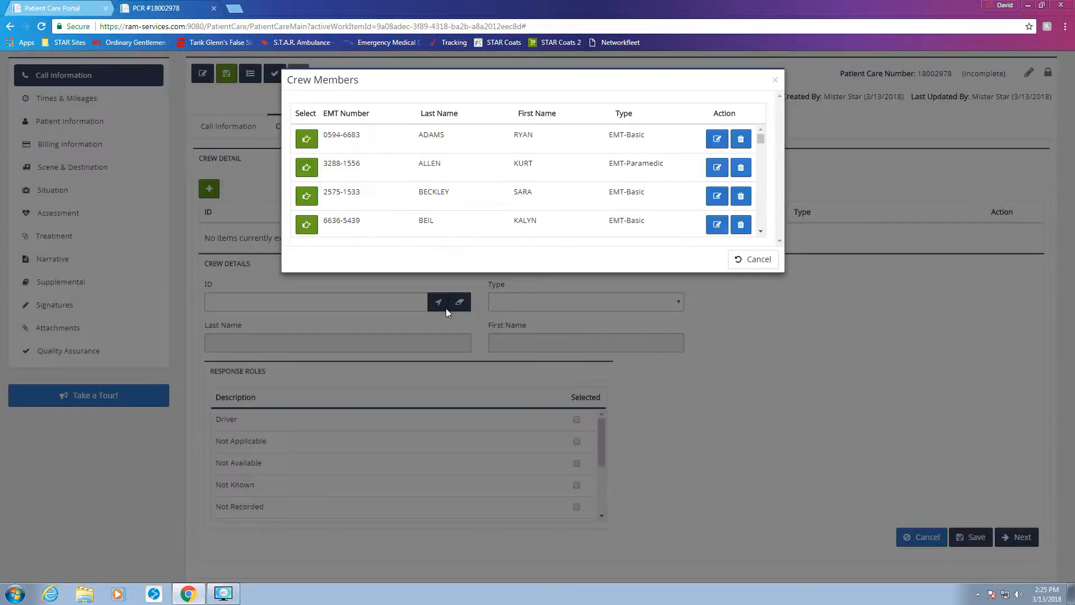
pyautogui.scroll(-3, 490, 194)
pyautogui.scroll(-10, 490, 193)
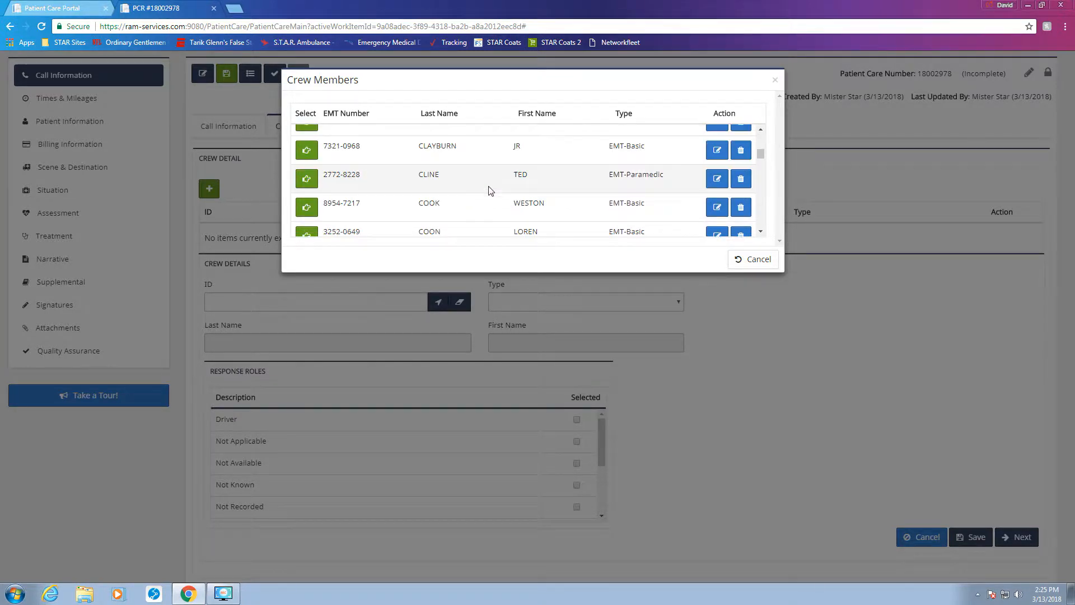
pyautogui.scroll(-10, 491, 190)
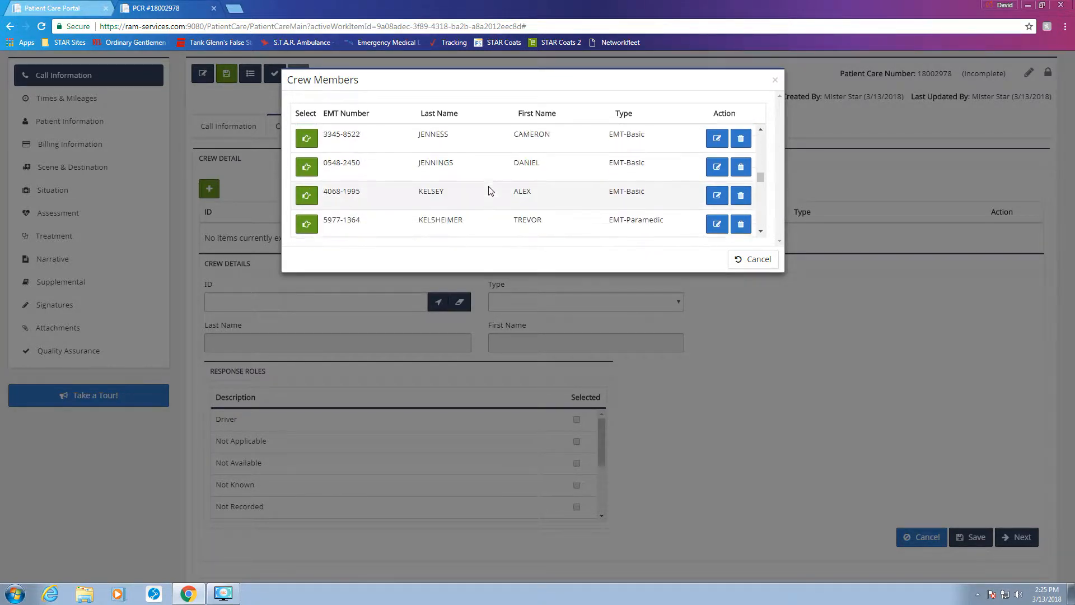
pyautogui.scroll(-10, 491, 191)
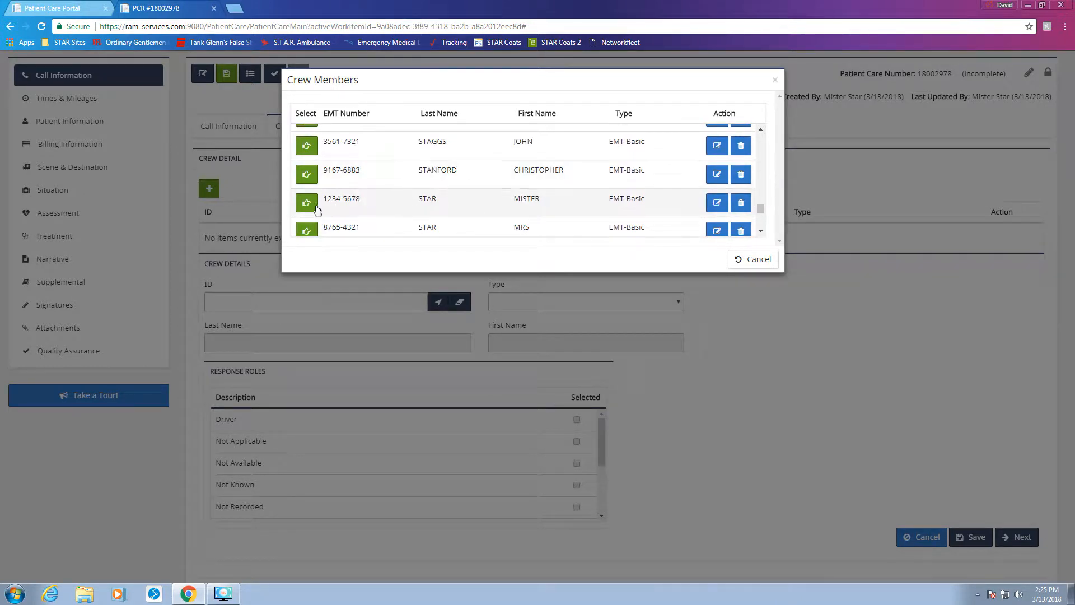
pyautogui.click(307, 202)
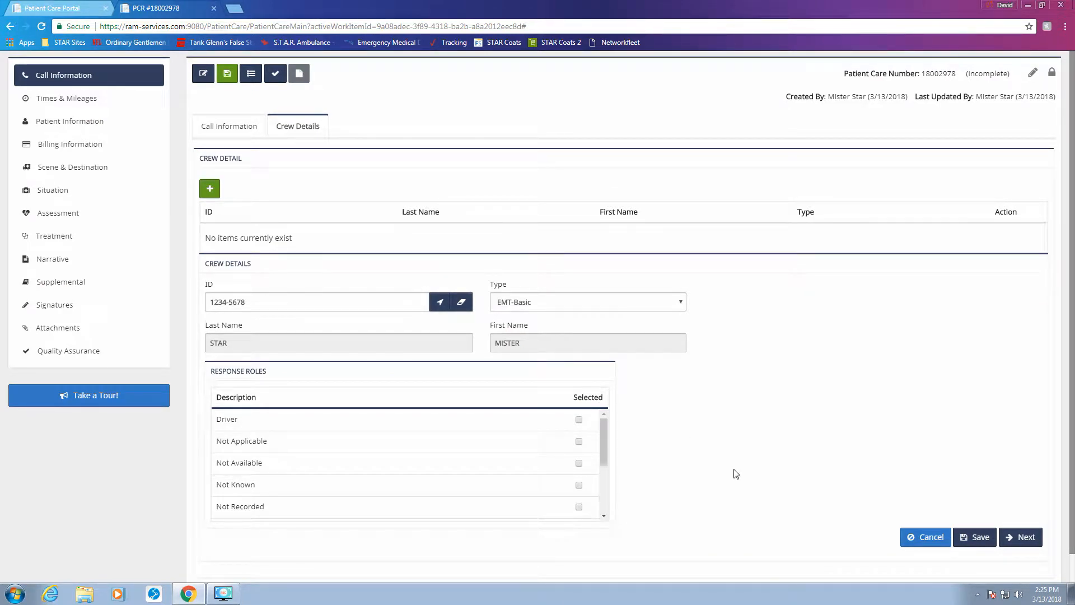
# Step: Tick Primary Patient Caregiver as the crew member's response role
pyautogui.scroll(-3, 580, 472)
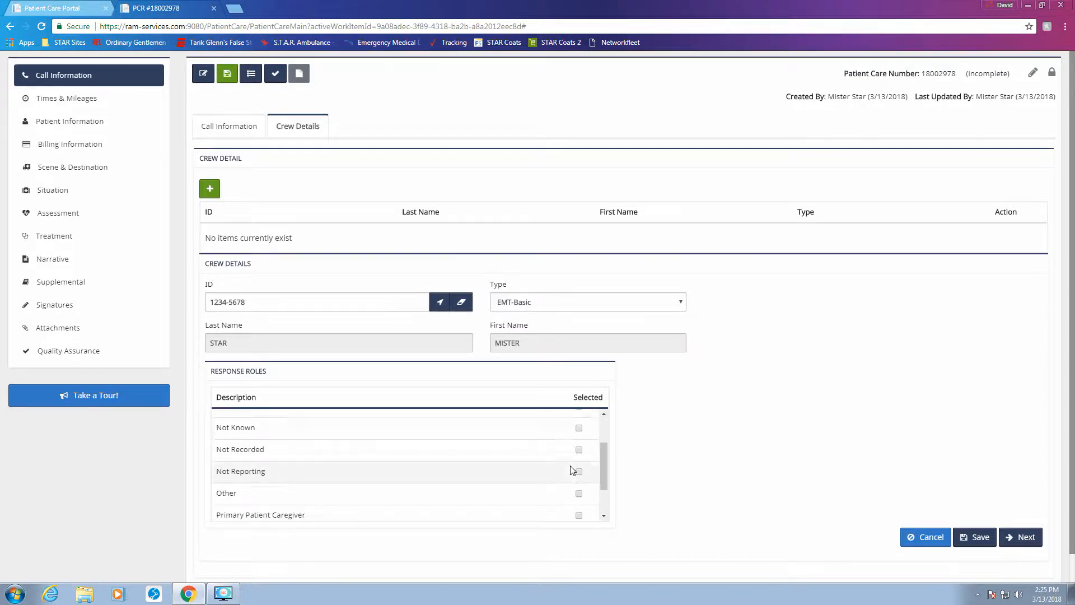
pyautogui.click(580, 467)
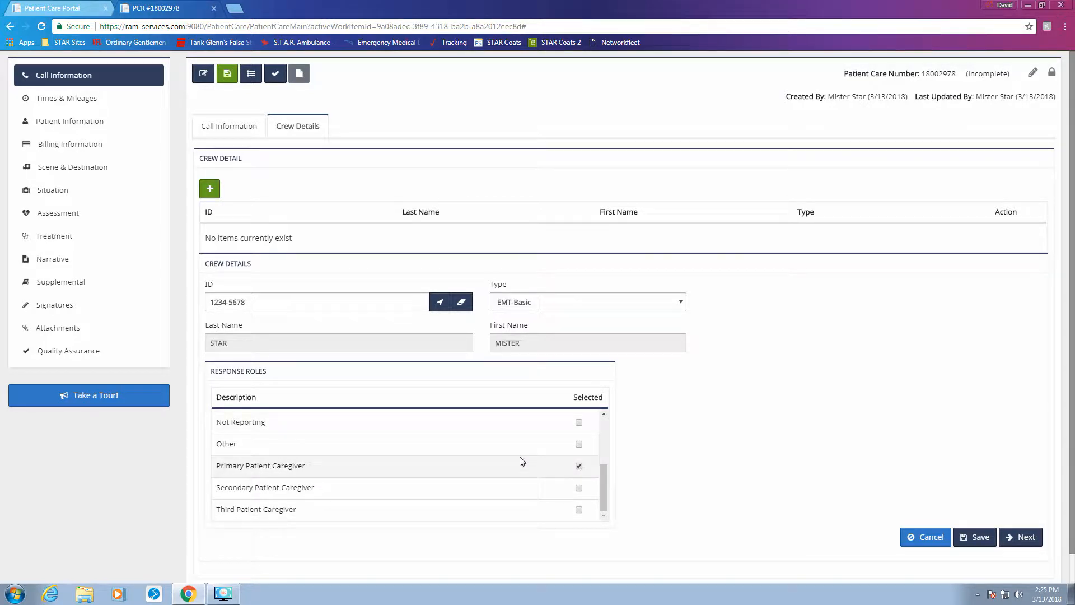
pyautogui.scroll(3, 312, 435)
pyautogui.scroll(-2, 495, 482)
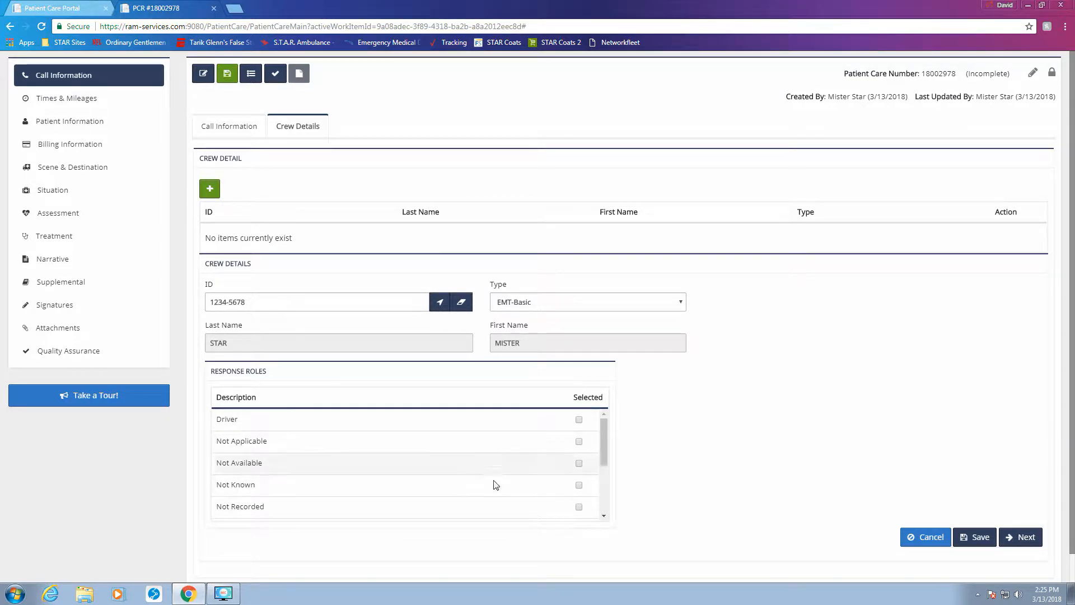
pyautogui.scroll(-2, 491, 493)
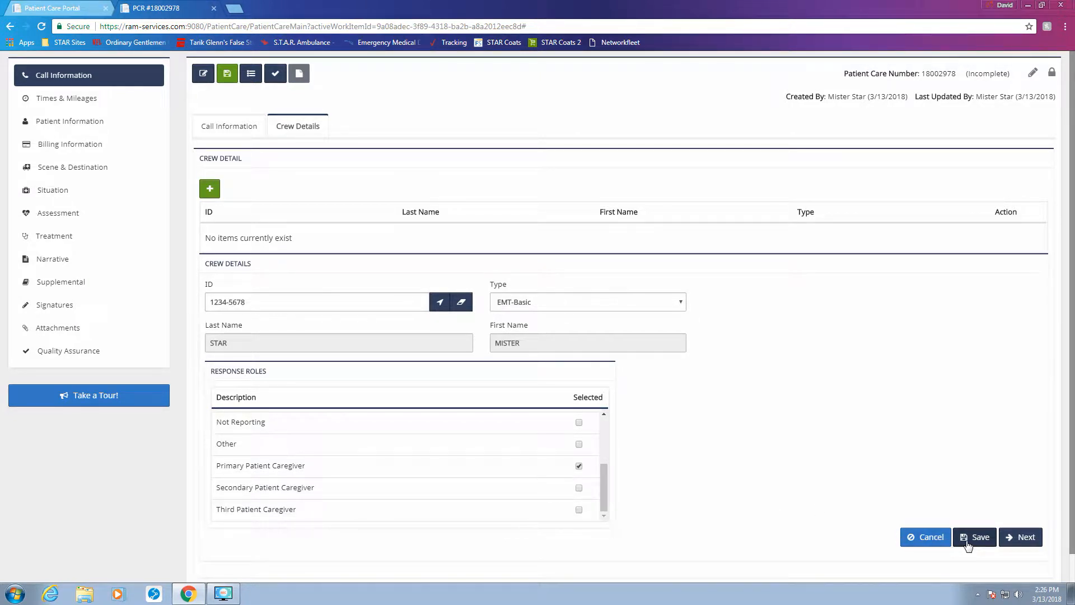
# Step: Save the first crew member, then pick a second EMT-Basic crew member
pyautogui.click(1022, 537)
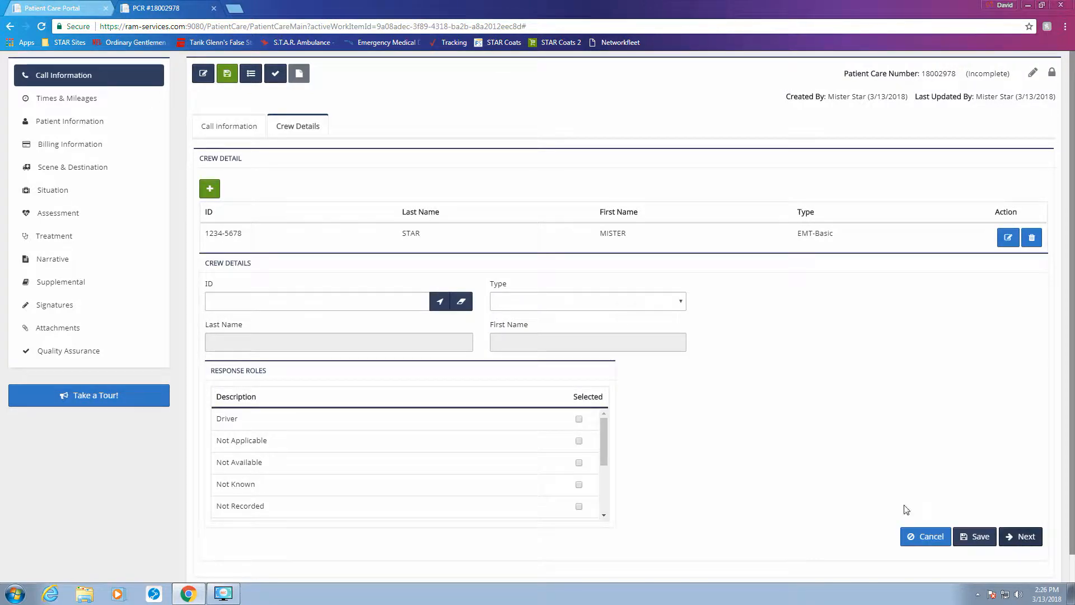
pyautogui.click(440, 304)
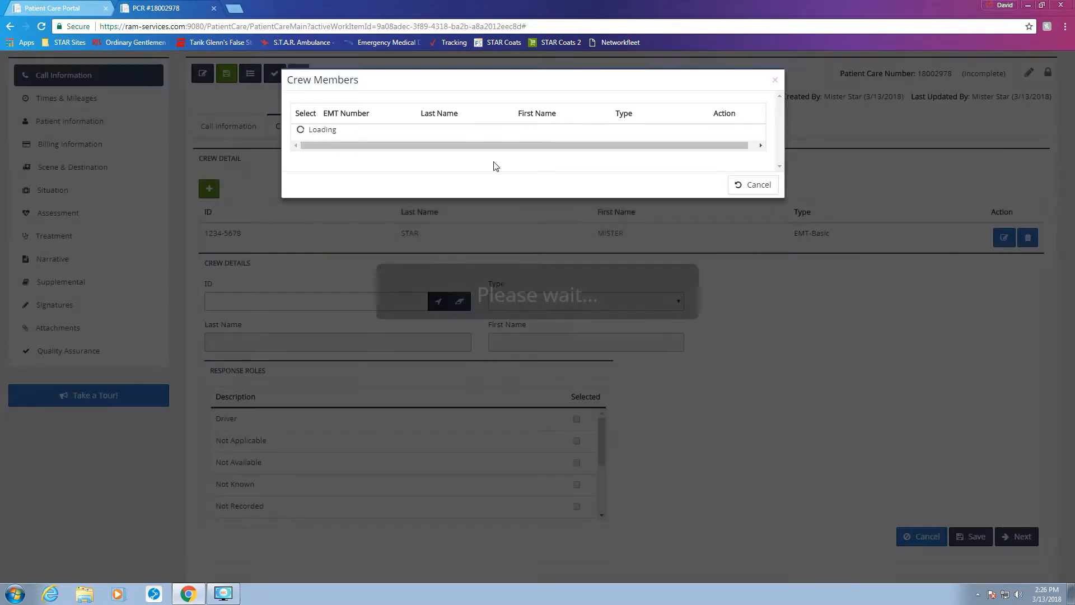
pyautogui.scroll(-5, 495, 163)
pyautogui.scroll(-15, 495, 163)
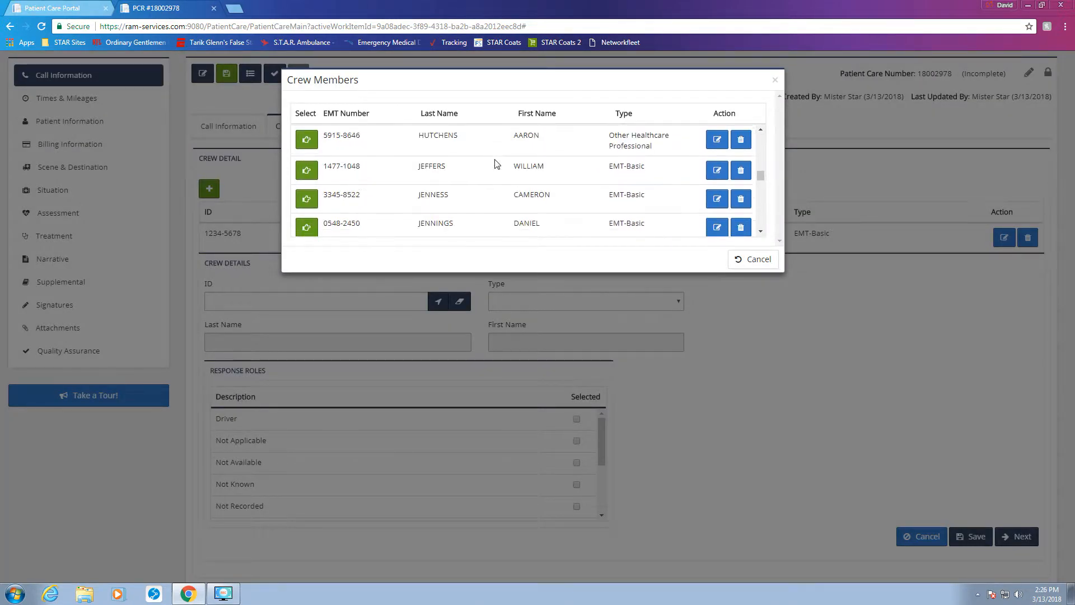
pyautogui.scroll(-10, 495, 164)
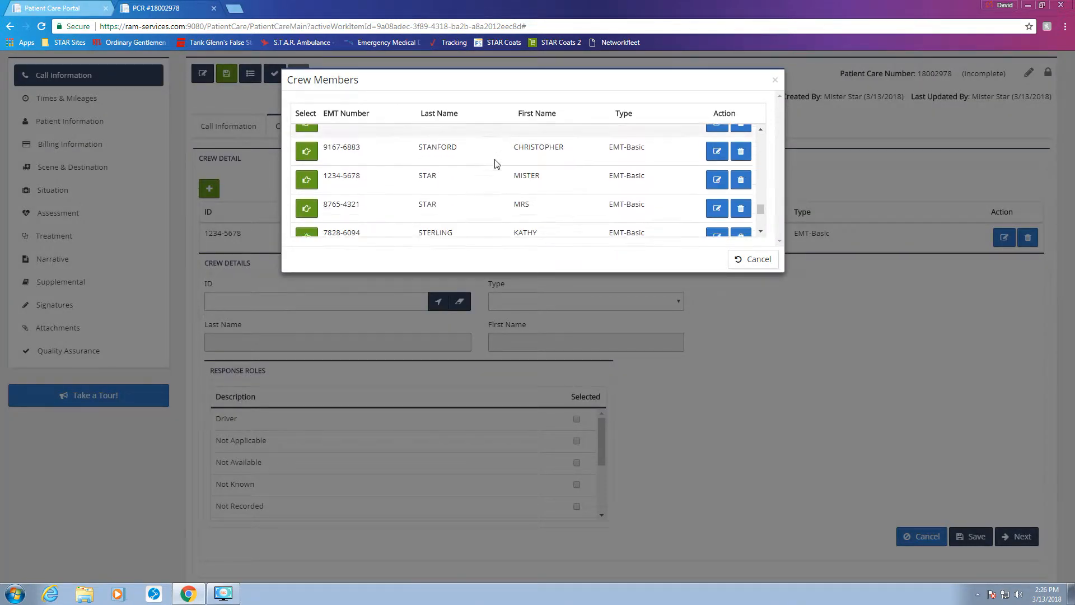
pyautogui.scroll(2, 456, 179)
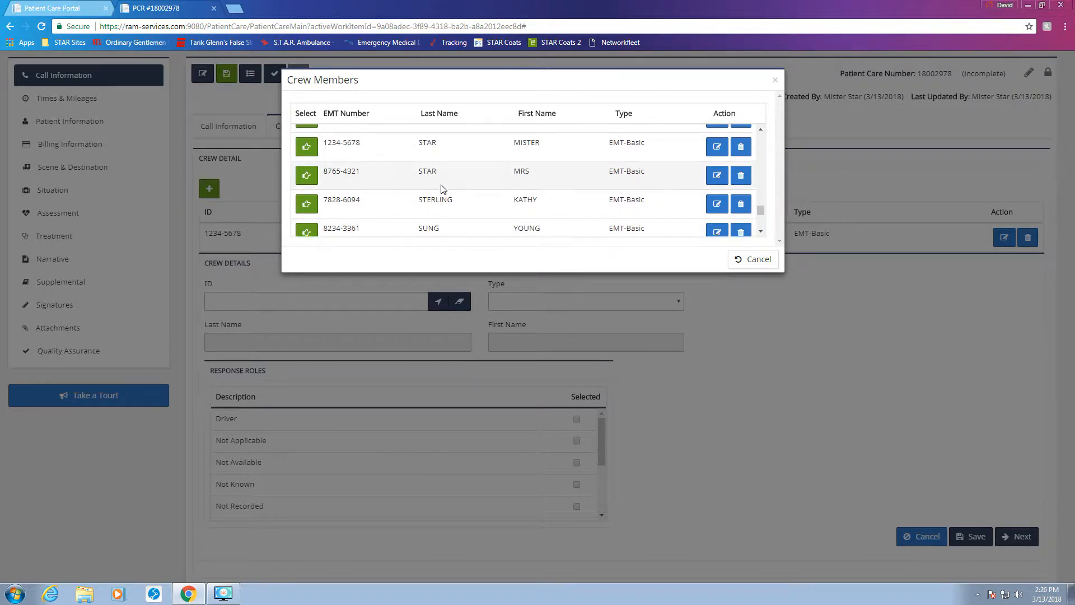
pyautogui.click(307, 177)
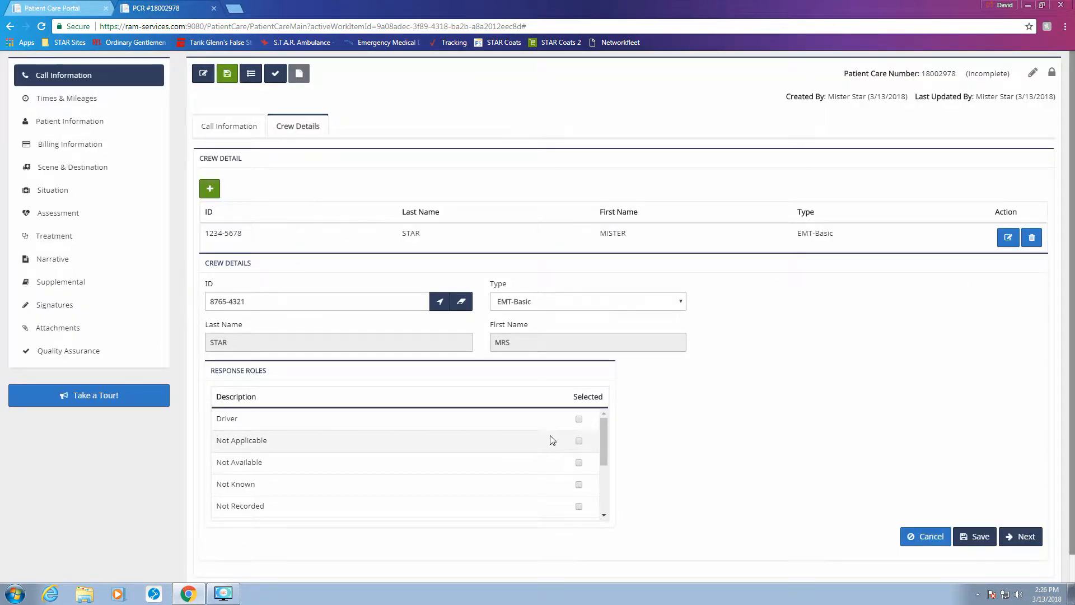
# Step: Give the second member Driver and Secondary Patient Caregiver roles, save, and open Situation
pyautogui.click(578, 419)
pyautogui.scroll(-2, 530, 458)
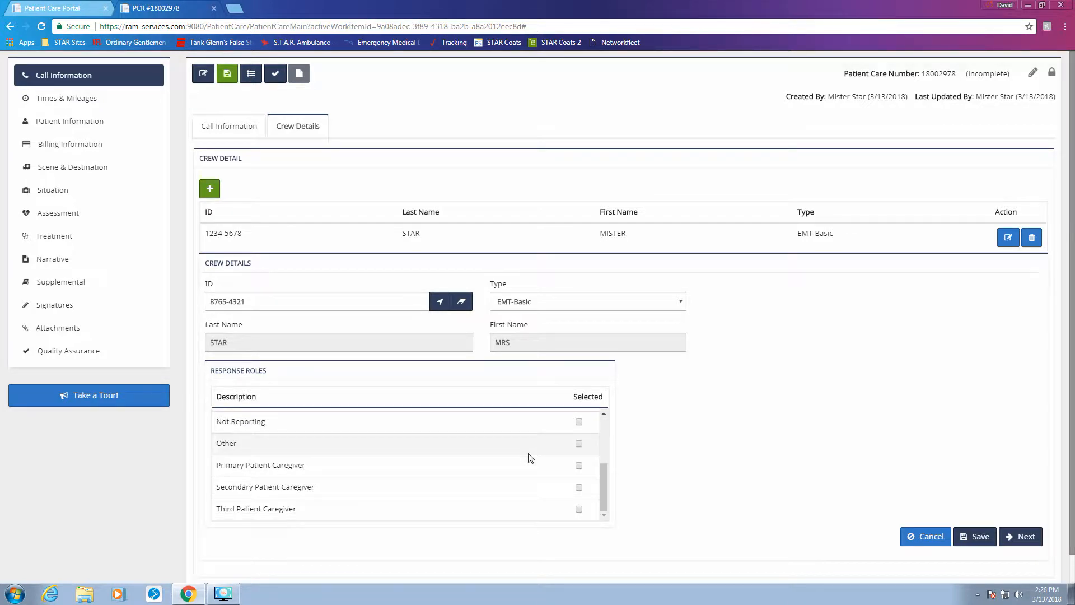
pyautogui.click(579, 487)
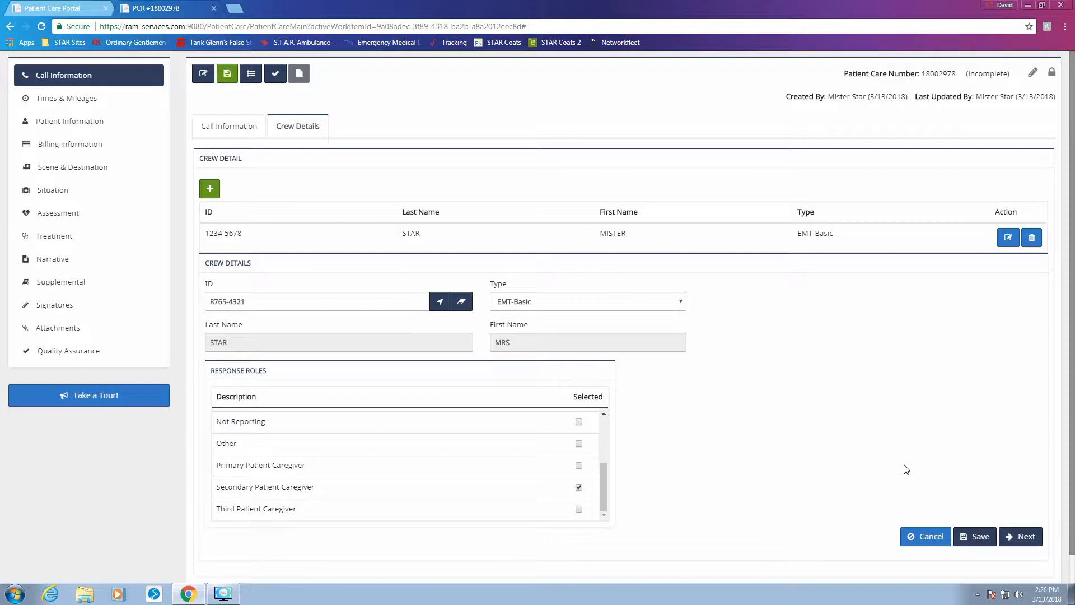
pyautogui.click(975, 536)
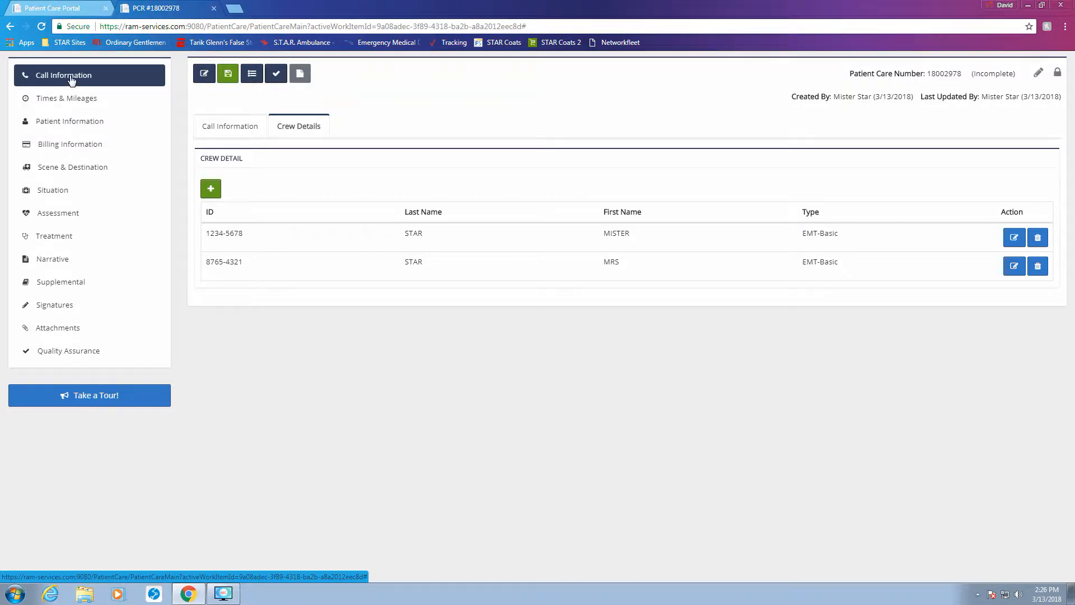
pyautogui.click(50, 197)
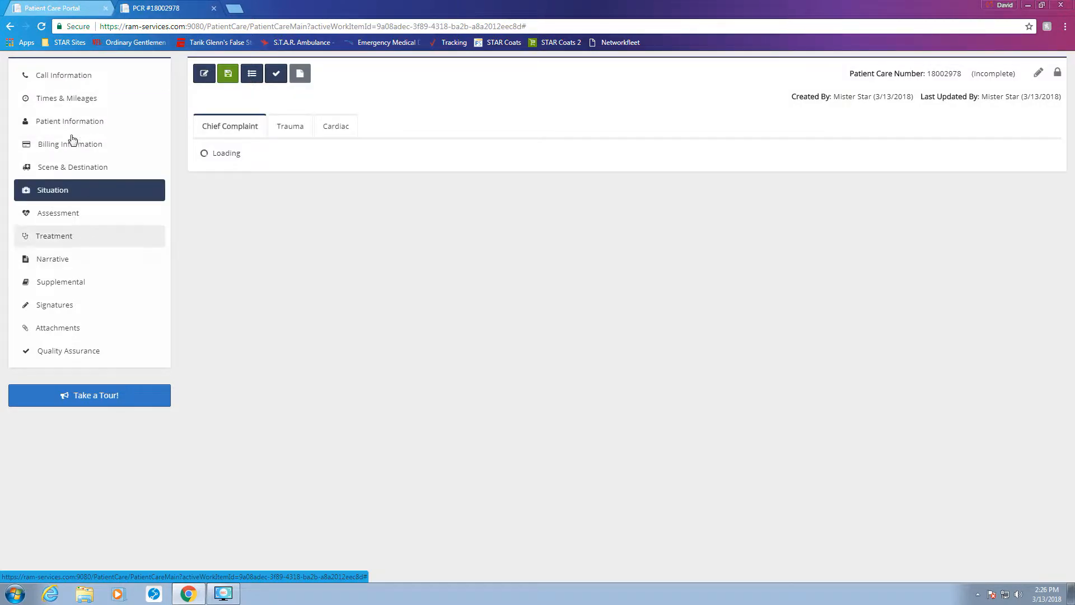
# Step: Review the Call Information section, then move to Times & Mileages
pyautogui.click(58, 83)
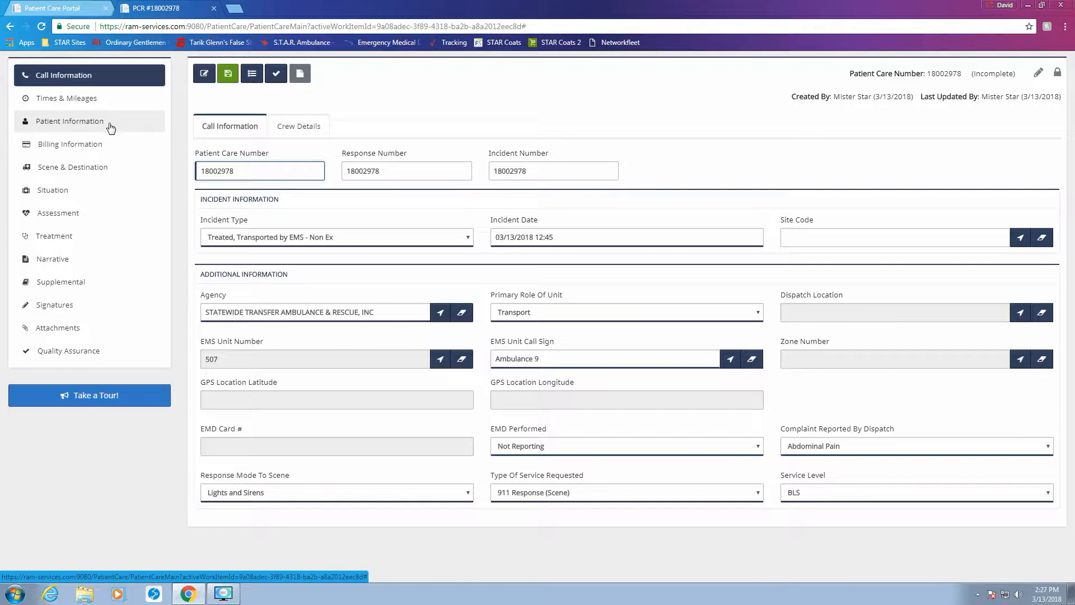
pyautogui.click(110, 105)
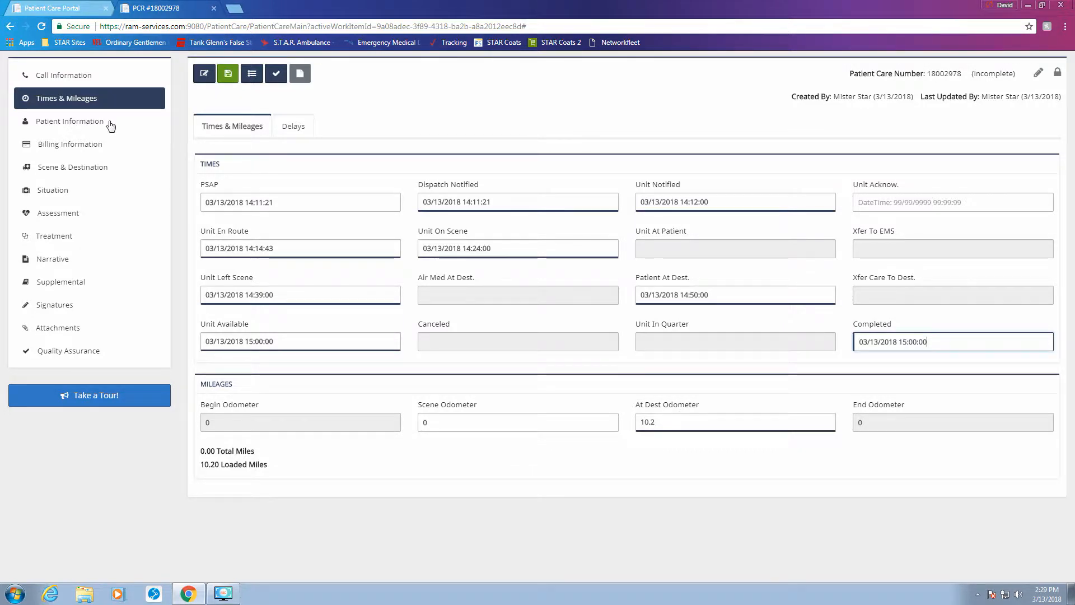
# Step: Review the recorded times and 10.20 loaded miles, then view the Delays checklists
pyautogui.click(287, 126)
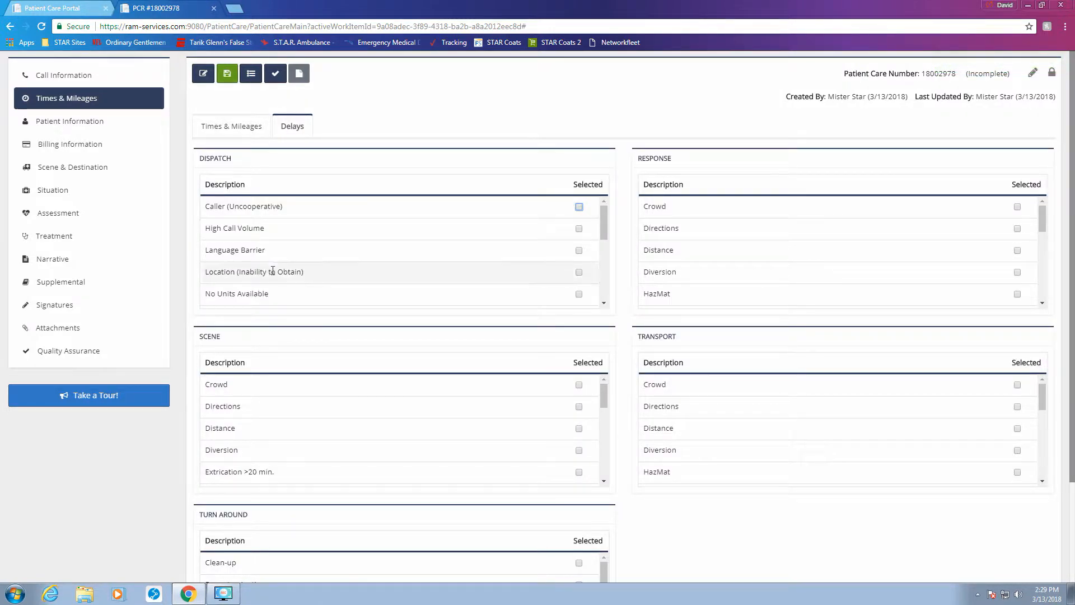
pyautogui.scroll(-2, 621, 407)
pyautogui.scroll(2, 621, 407)
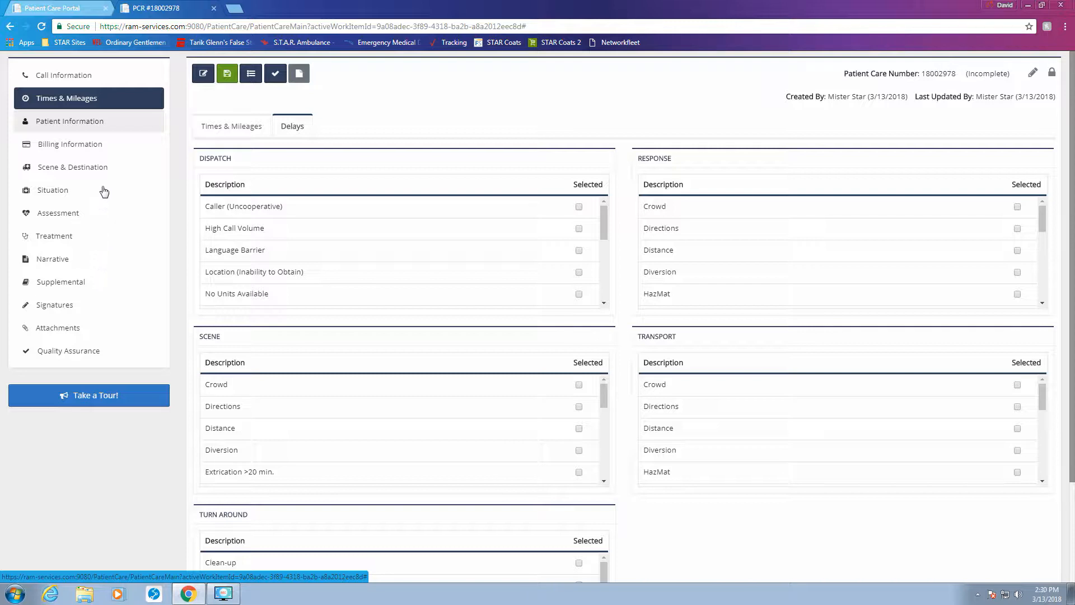
# Step: In Patient Information, set race to American Indian or Alaska Native and ethnicity to Not Known
pyautogui.click(104, 134)
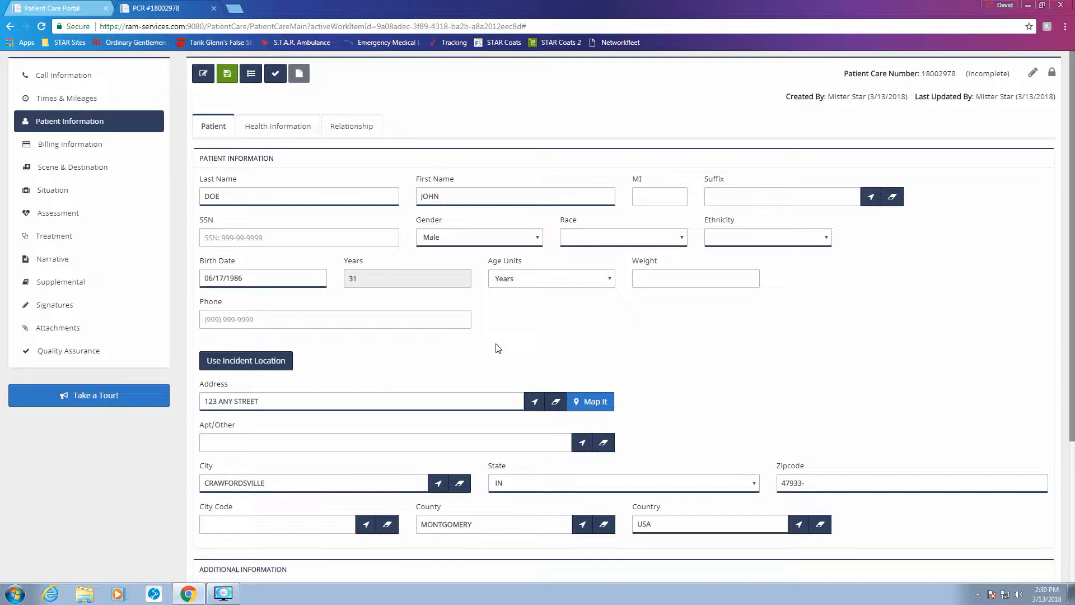
pyautogui.click(670, 240)
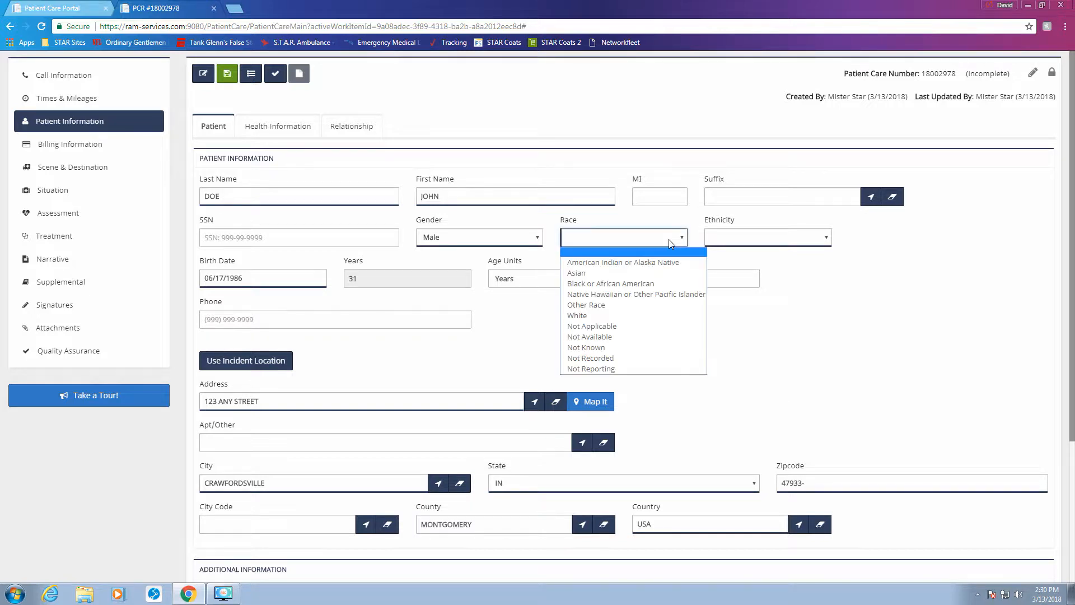
pyautogui.click(645, 266)
pyautogui.click(788, 244)
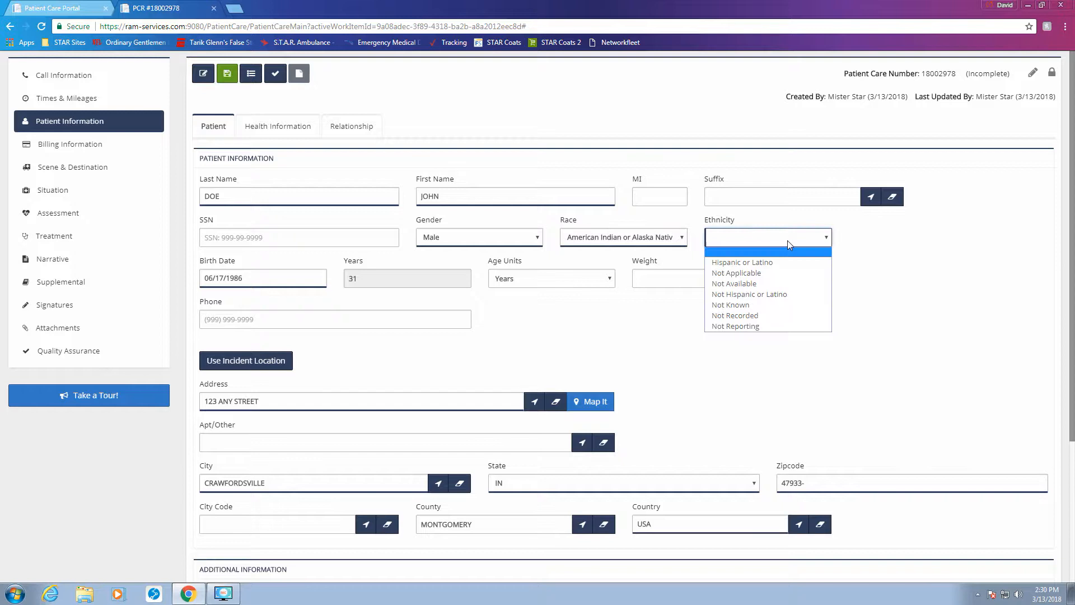
pyautogui.click(761, 310)
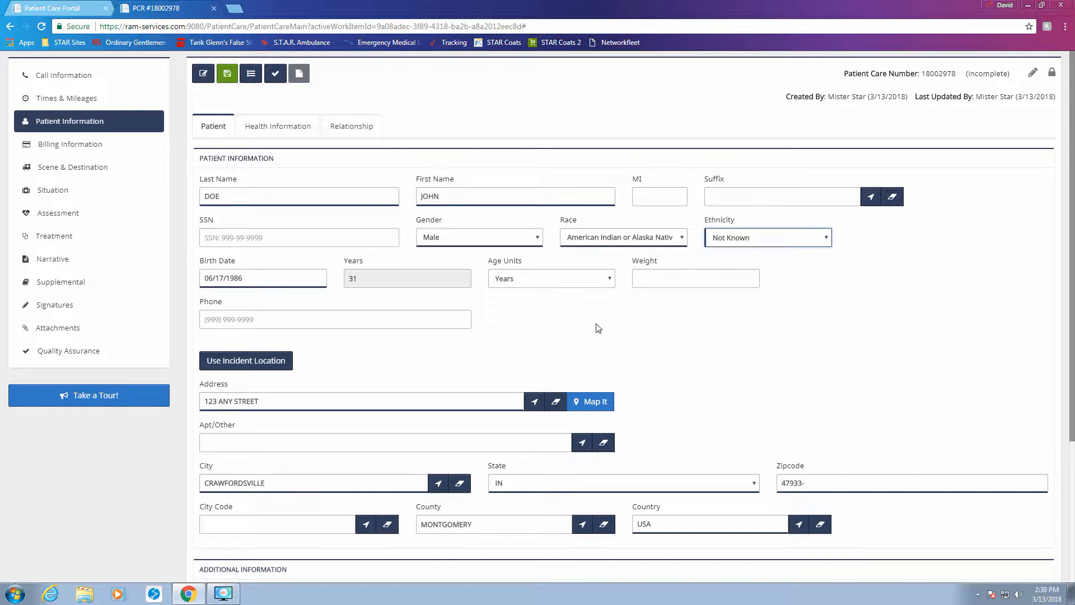
pyautogui.click(754, 386)
pyautogui.scroll(-3, 759, 368)
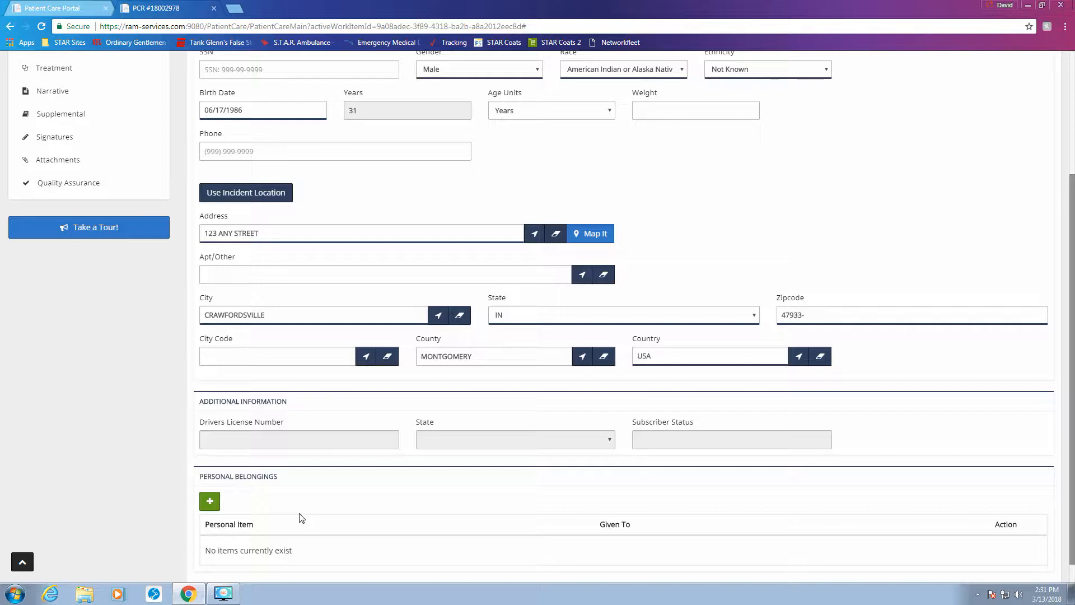
pyautogui.scroll(2, 334, 546)
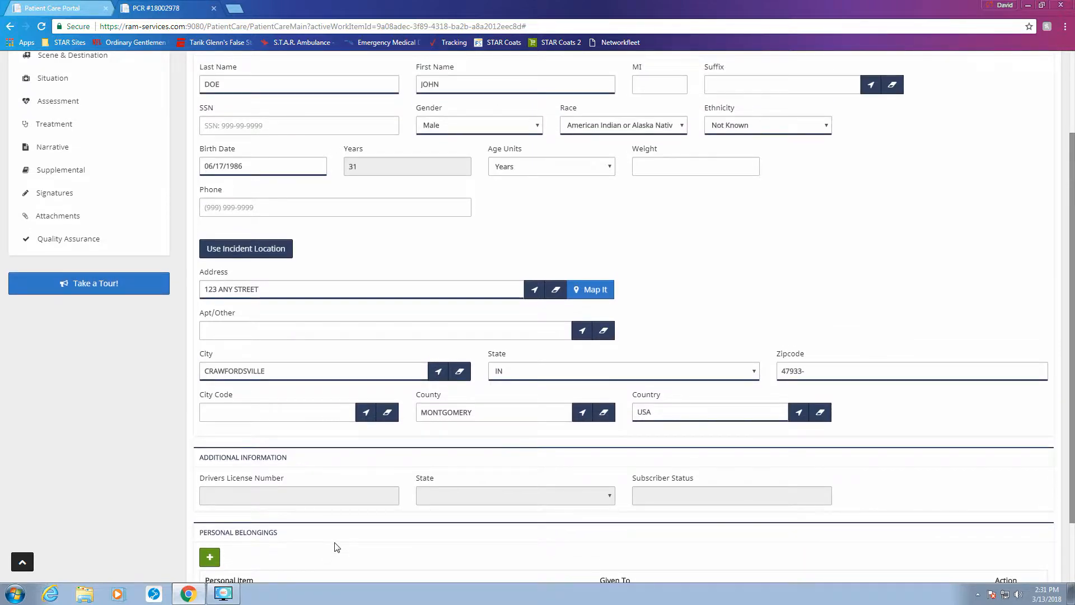
pyautogui.scroll(1, 335, 546)
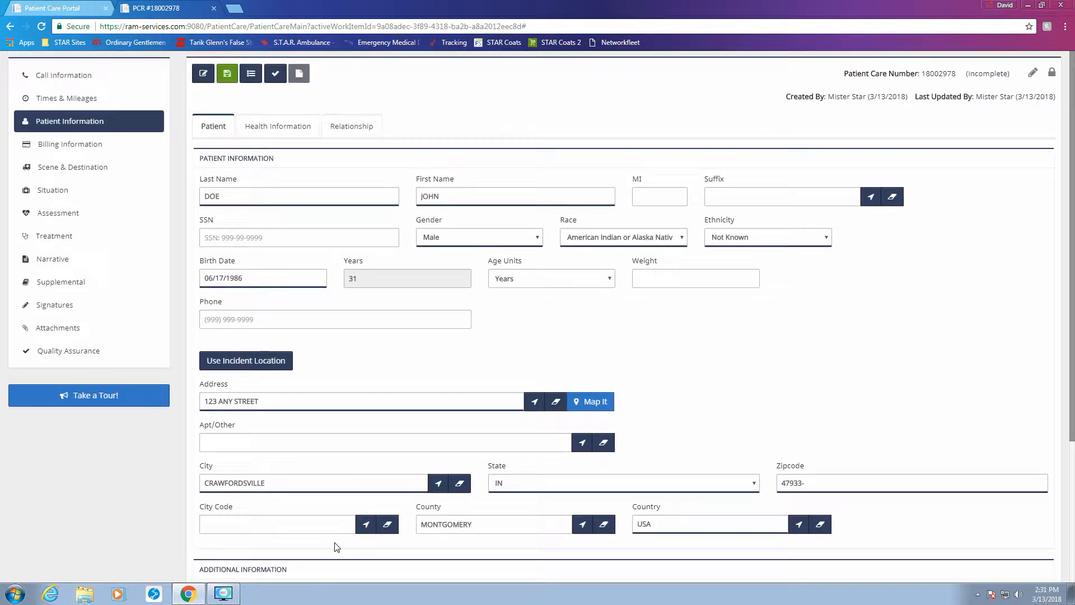
# Step: On Health Information, add NITROGLYCERIN as a current medication by typing 'nit'
pyautogui.click(270, 133)
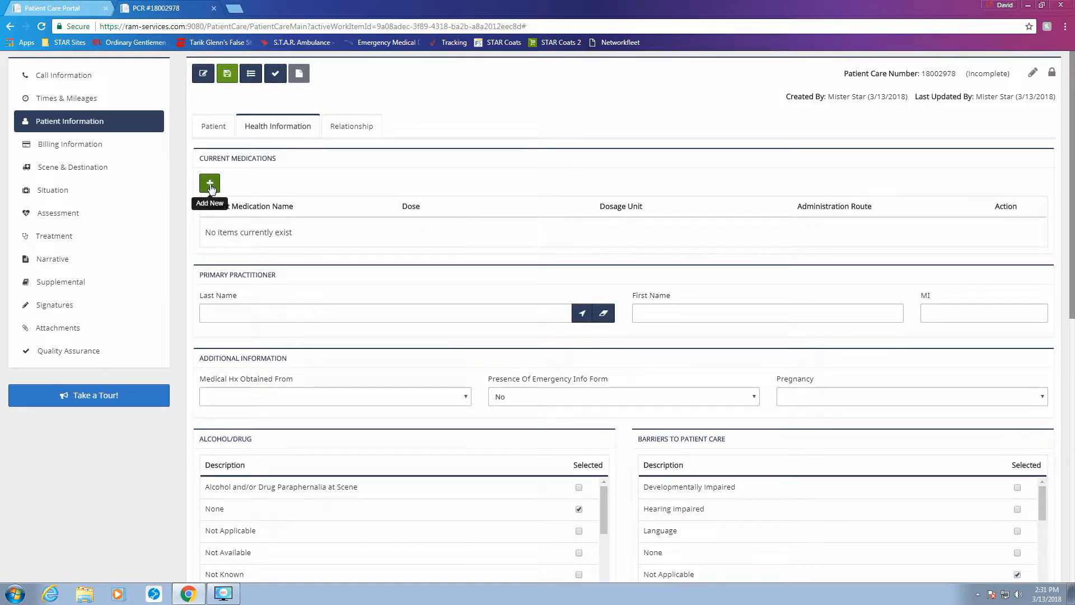
pyautogui.click(209, 184)
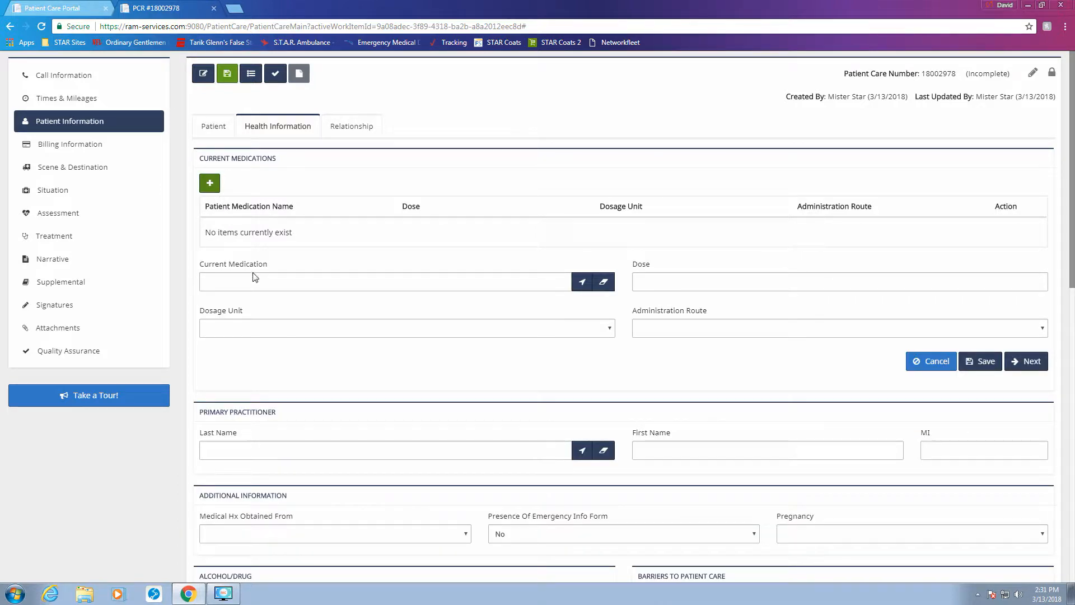
pyautogui.click(260, 284)
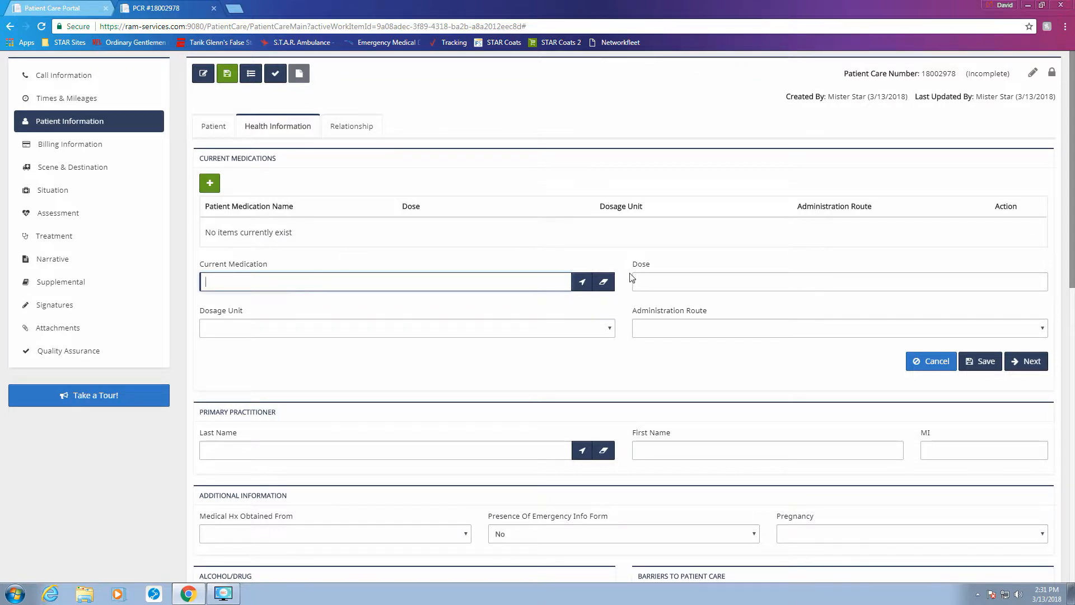
pyautogui.click(575, 283)
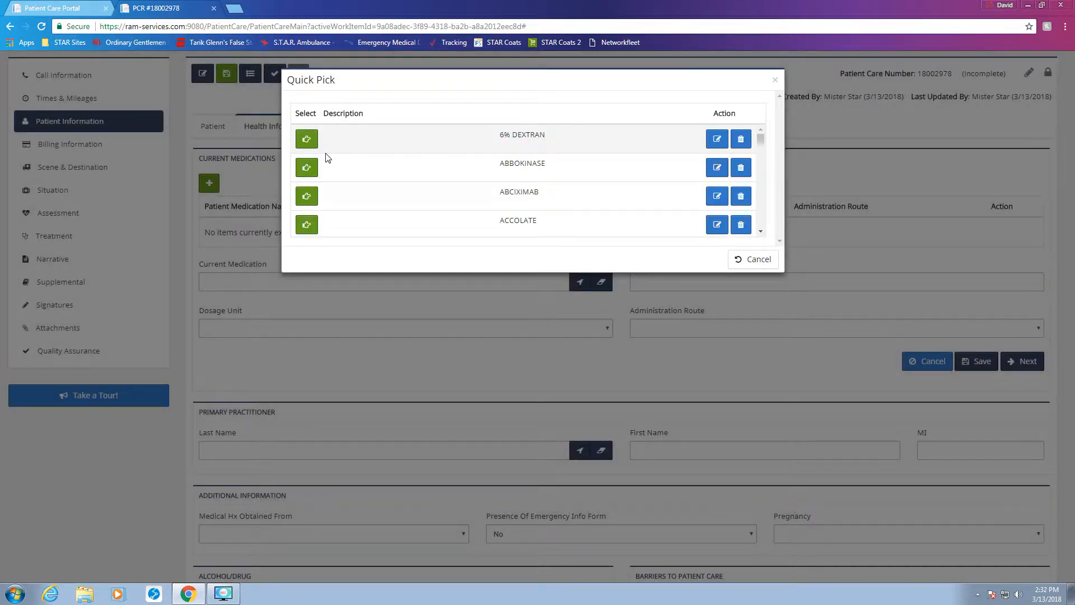
pyautogui.click(760, 234)
pyautogui.click(760, 234)
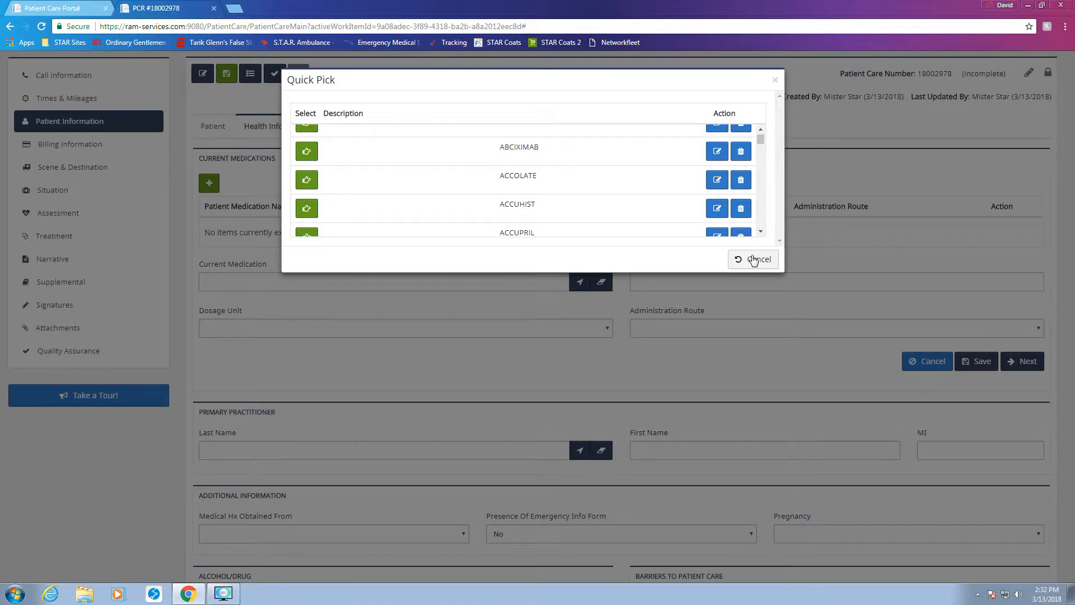
pyautogui.click(753, 259)
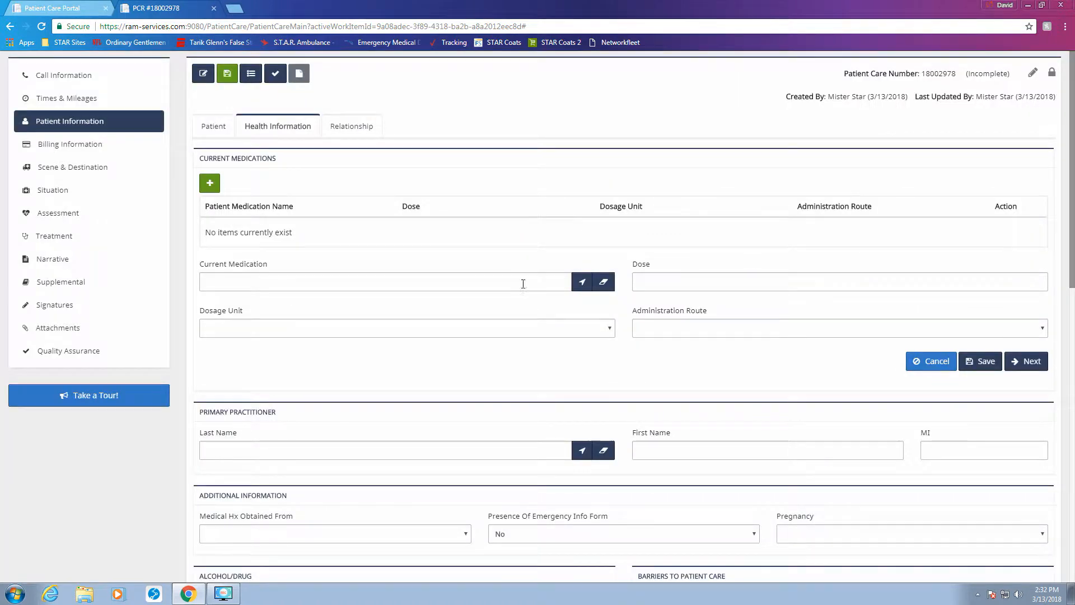
pyautogui.click(462, 285)
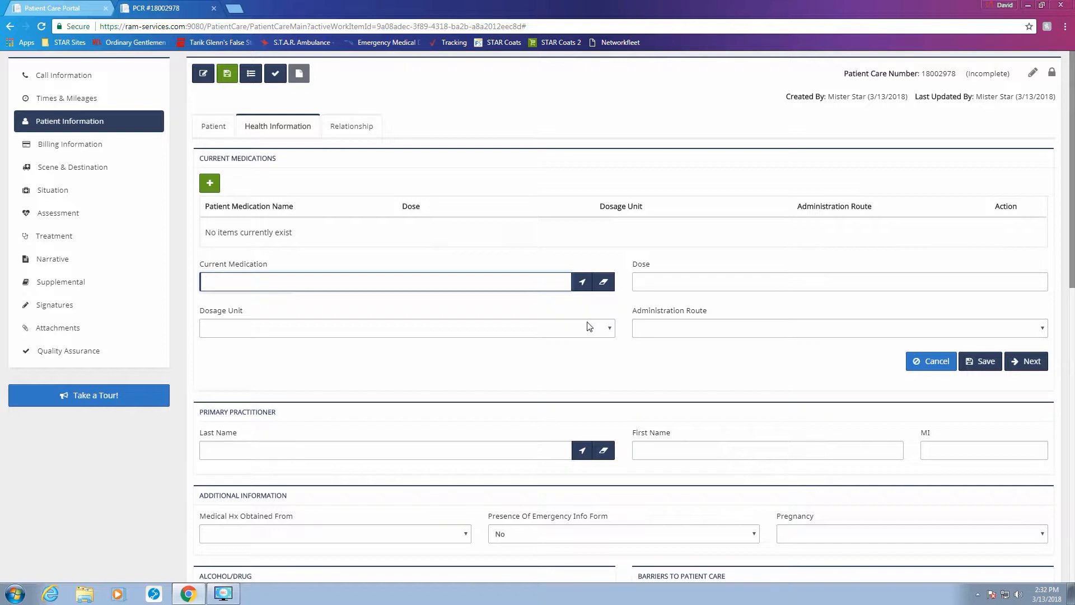
pyautogui.write('nit')
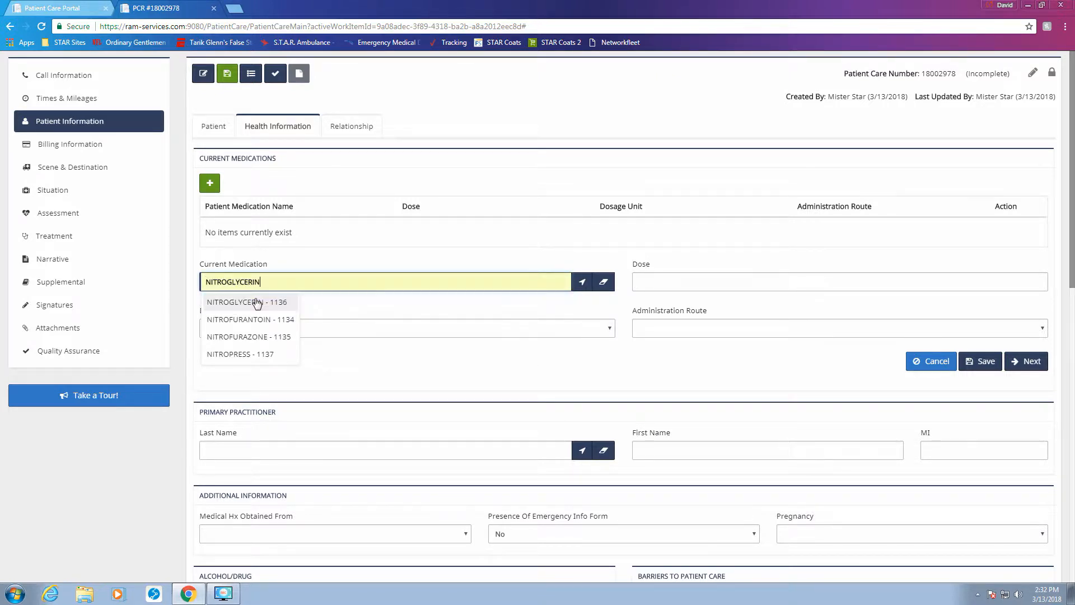
pyautogui.click(261, 306)
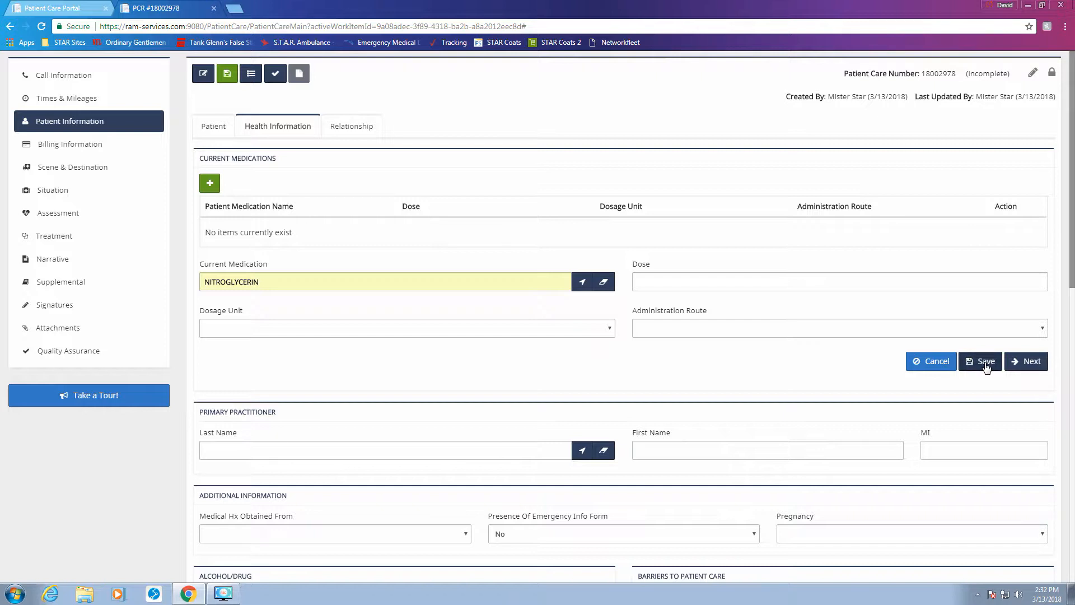
pyautogui.click(1029, 363)
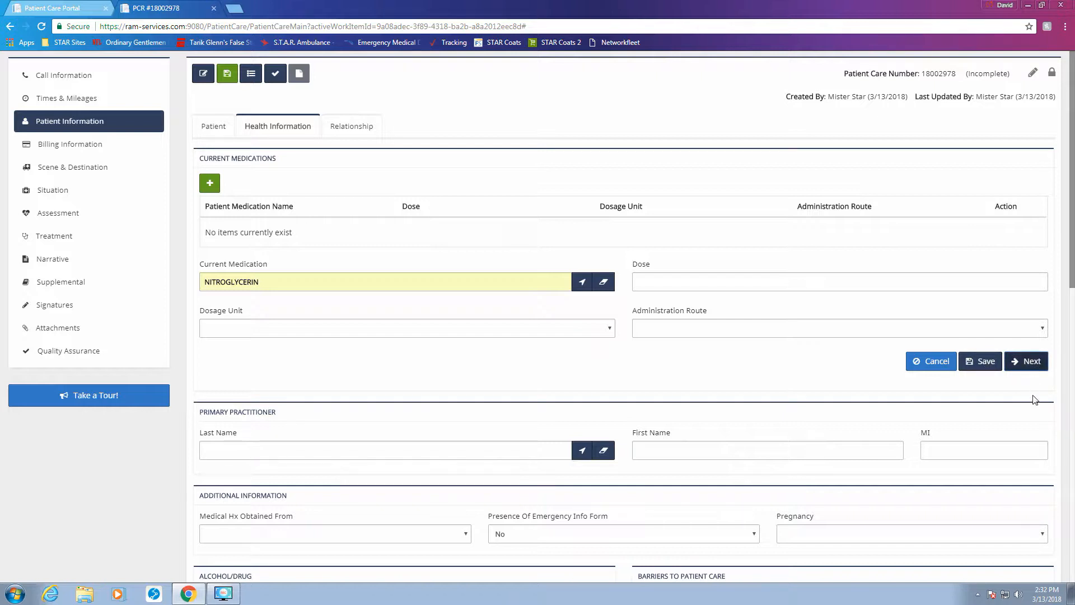
# Step: Add ASPIRIN and METOPROLOL as current medications
pyautogui.click(262, 278)
pyautogui.write('A')
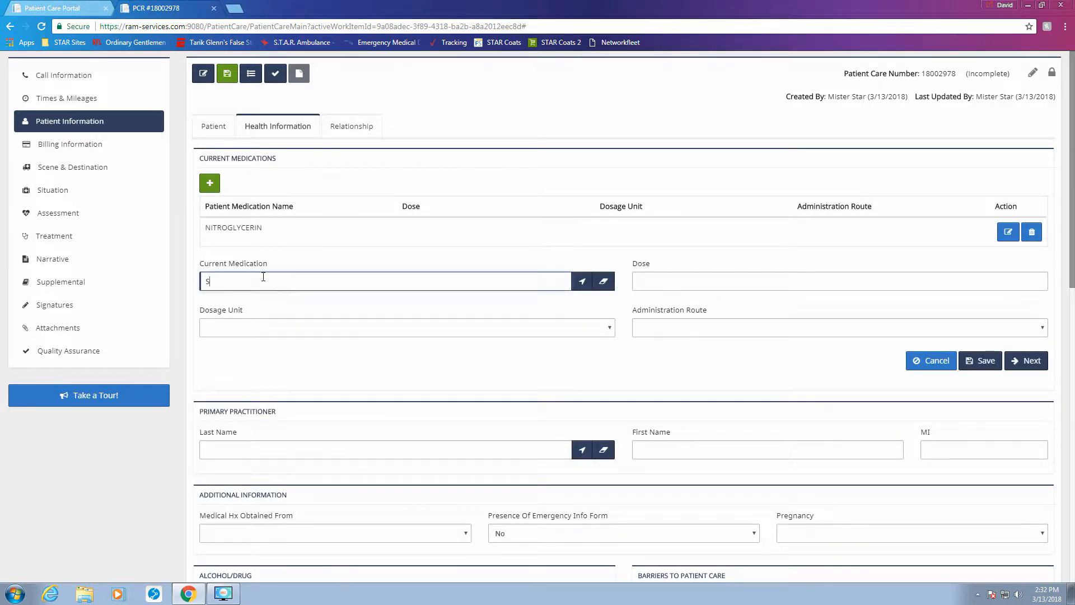
pyautogui.write('SPIRIN')
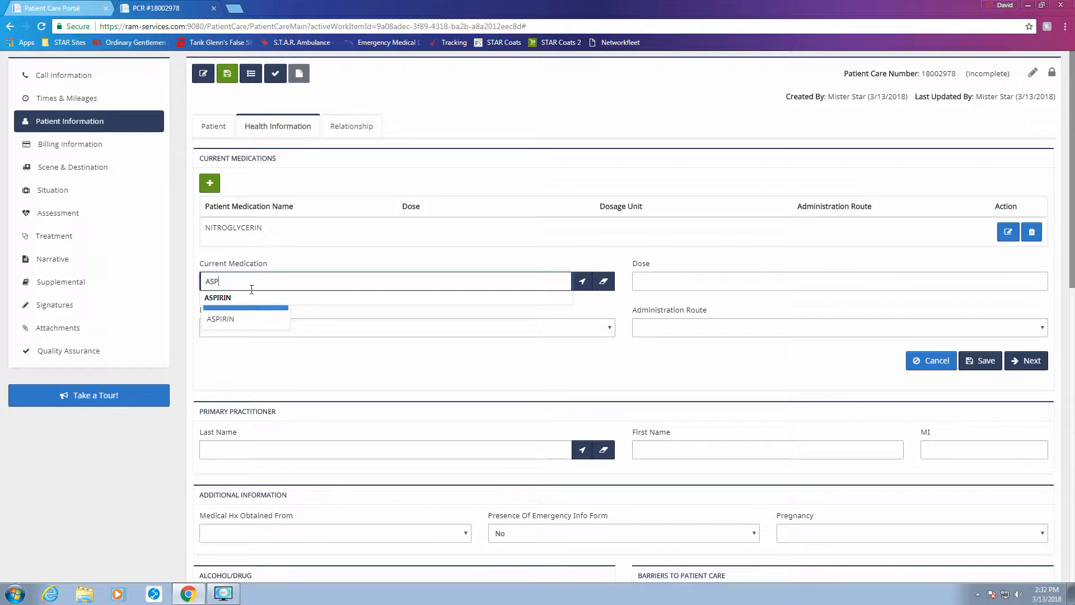
pyautogui.click(235, 297)
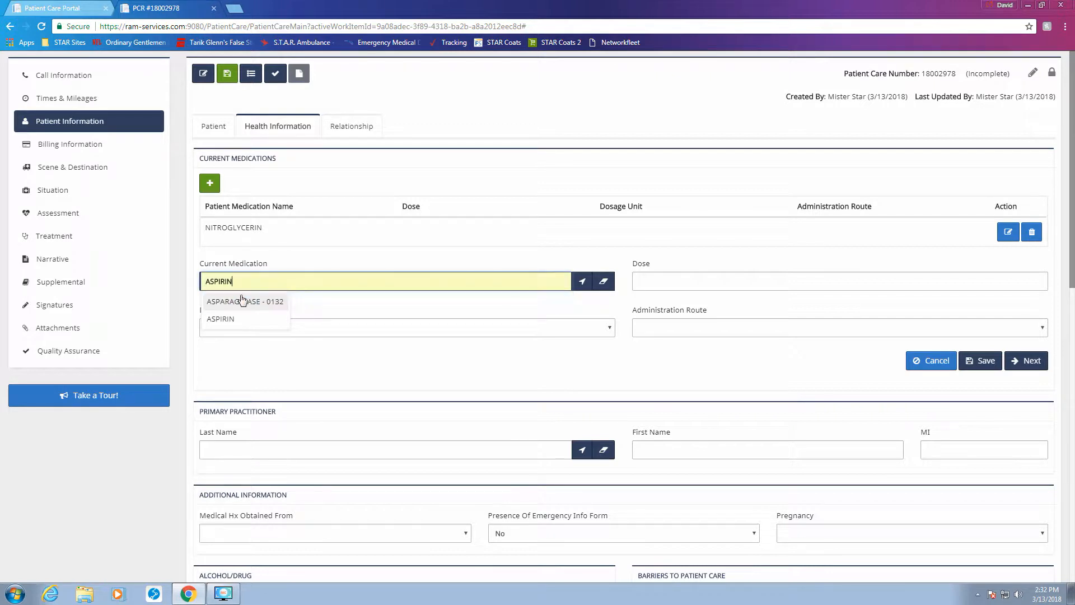
pyautogui.click(1025, 366)
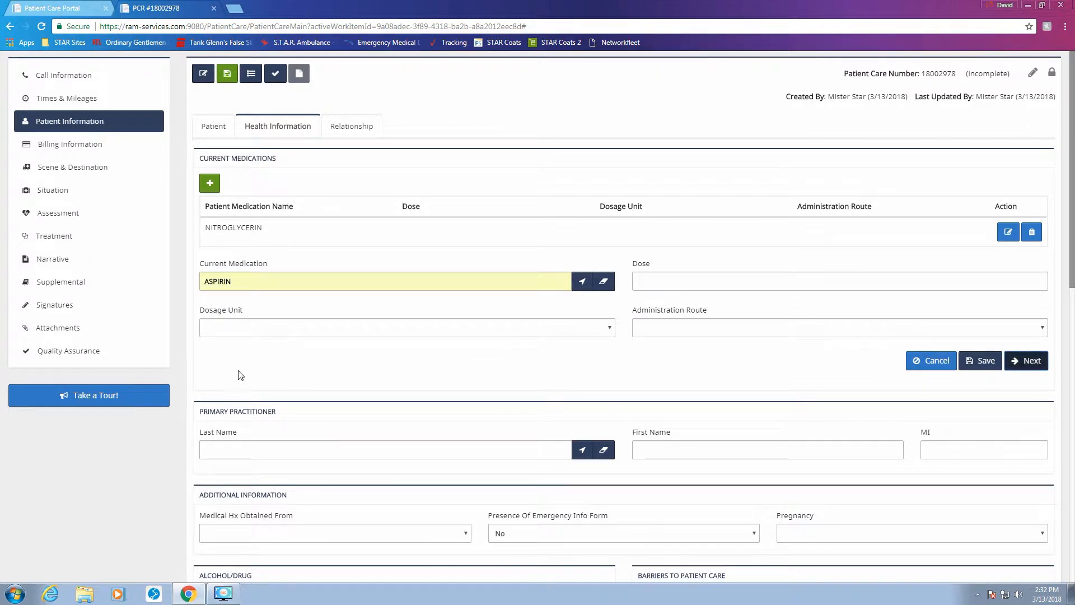
pyautogui.click(232, 309)
pyautogui.write('ME')
pyautogui.click(263, 327)
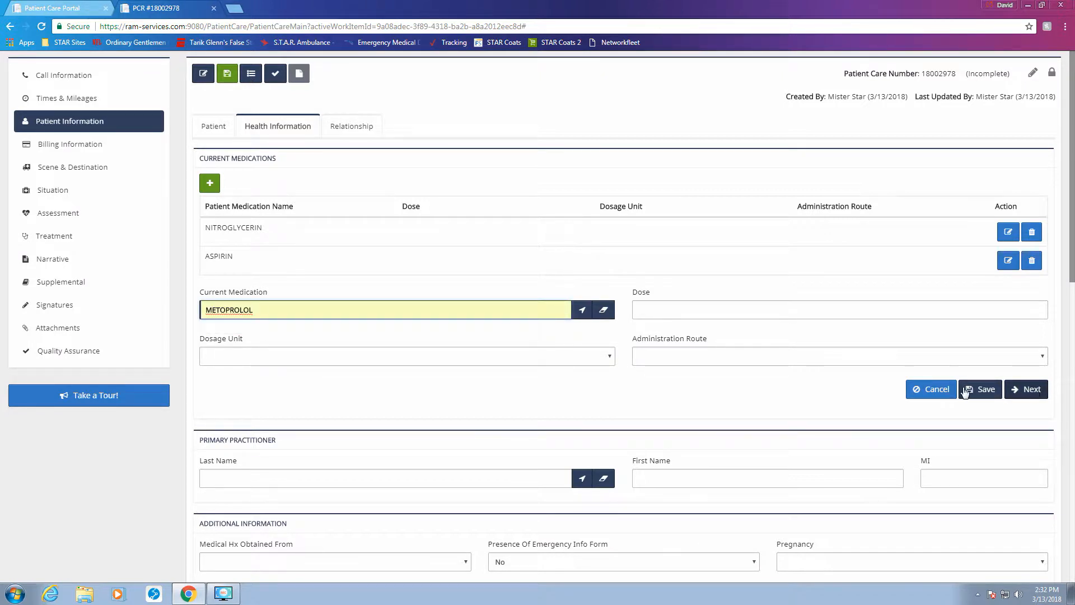
pyautogui.click(594, 448)
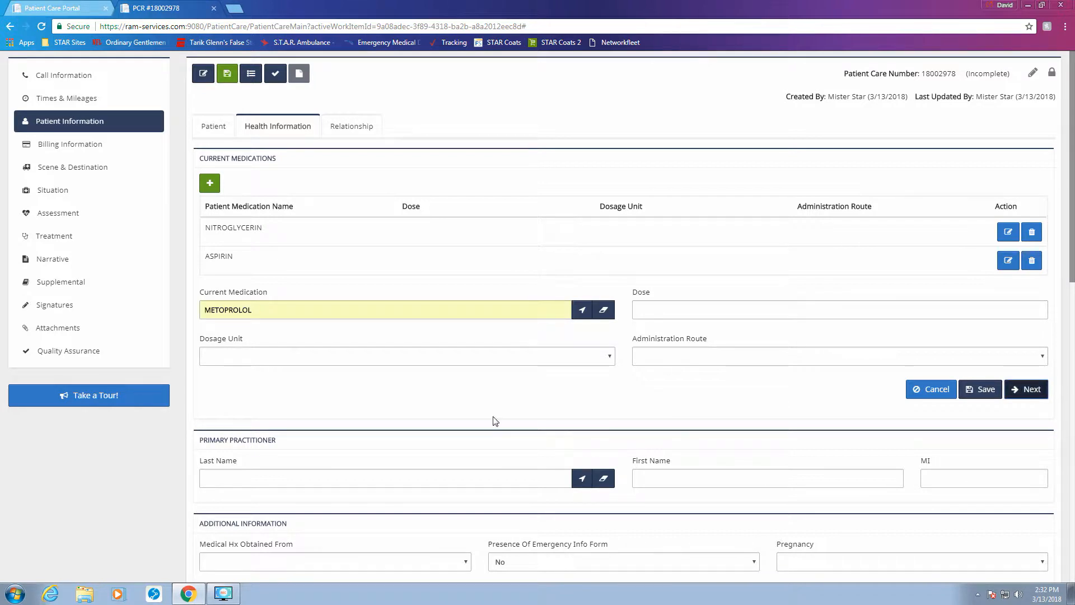
# Step: Add List Provided To Staff as a current medication and save it
pyautogui.click(362, 343)
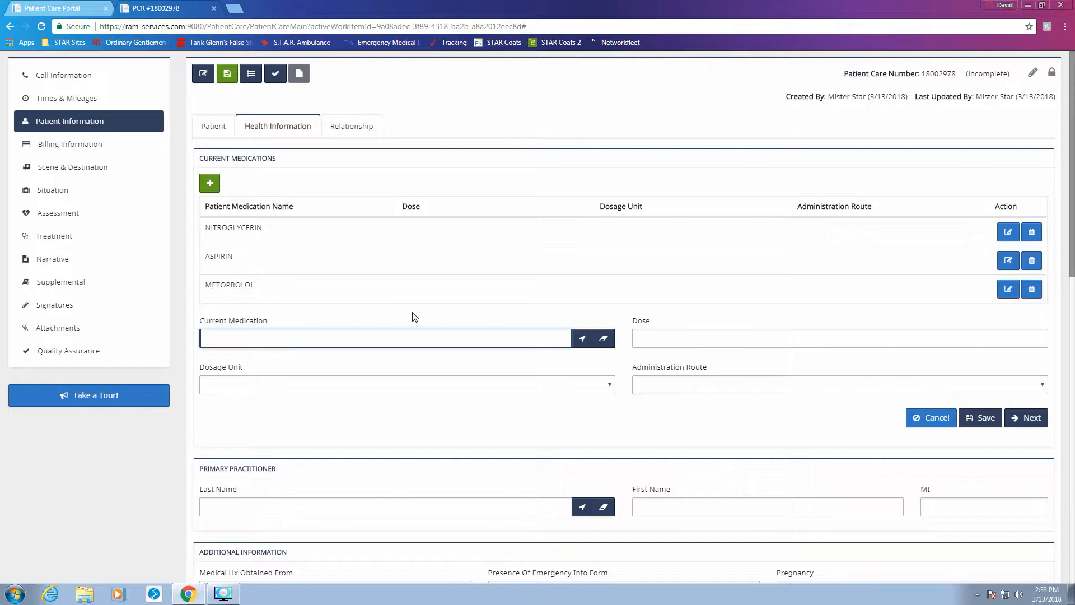
pyautogui.write('LIS')
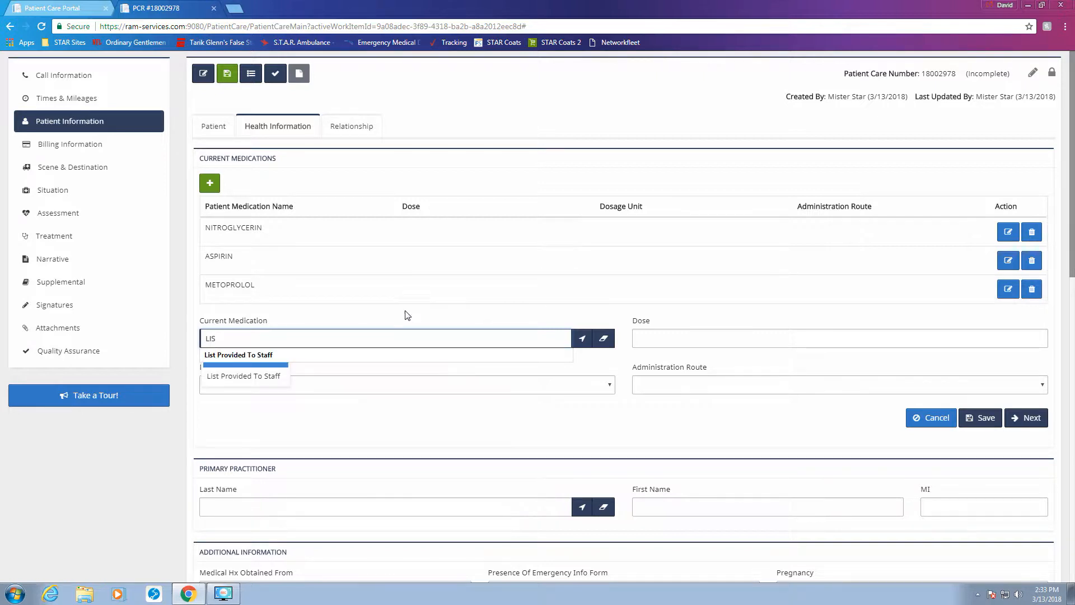
pyautogui.click(278, 354)
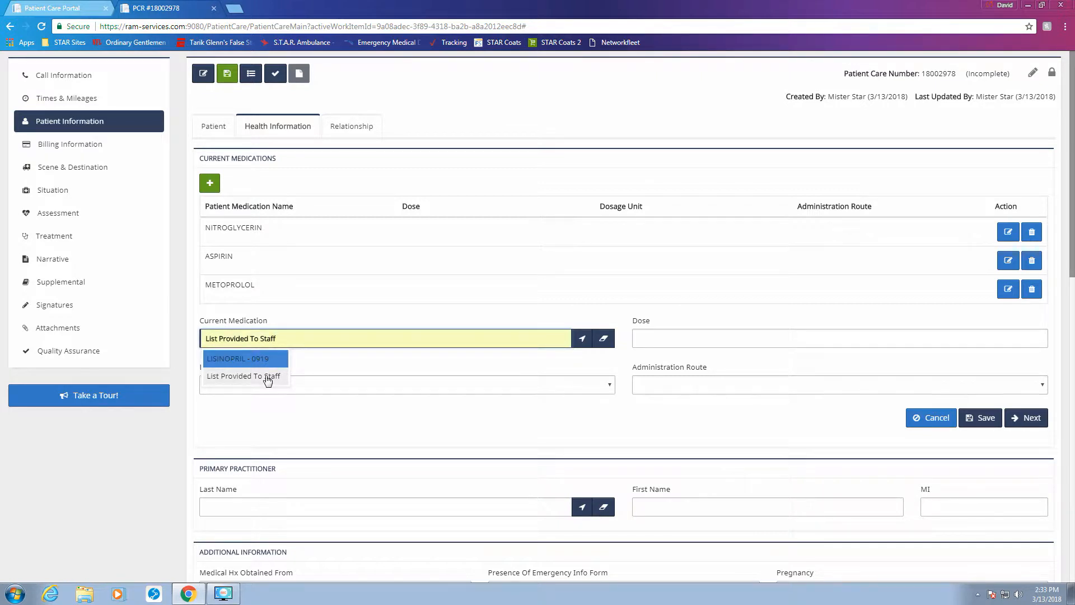
pyautogui.click(268, 378)
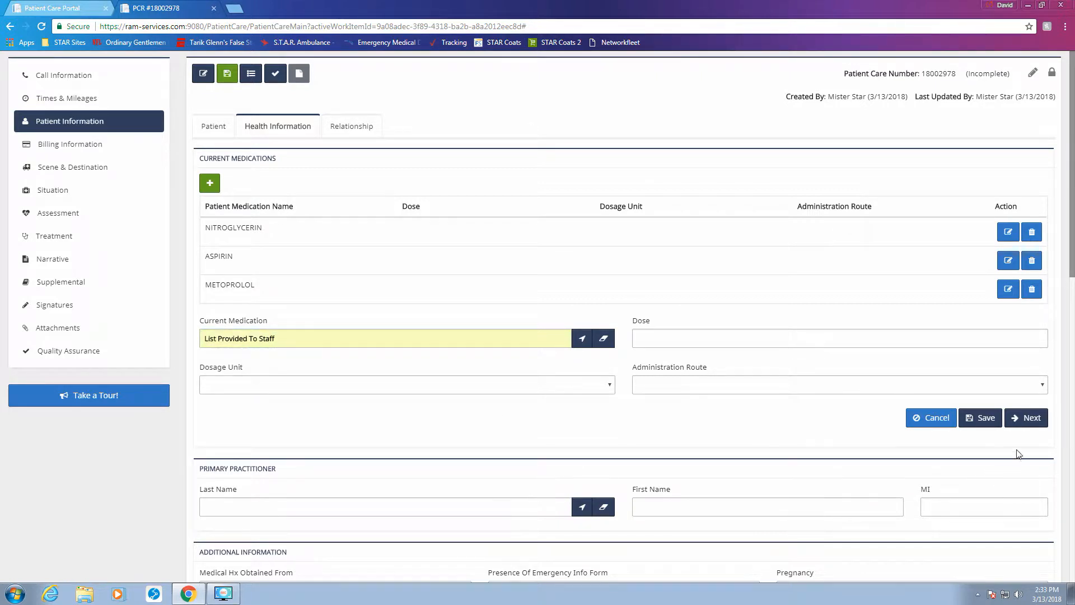
pyautogui.click(980, 418)
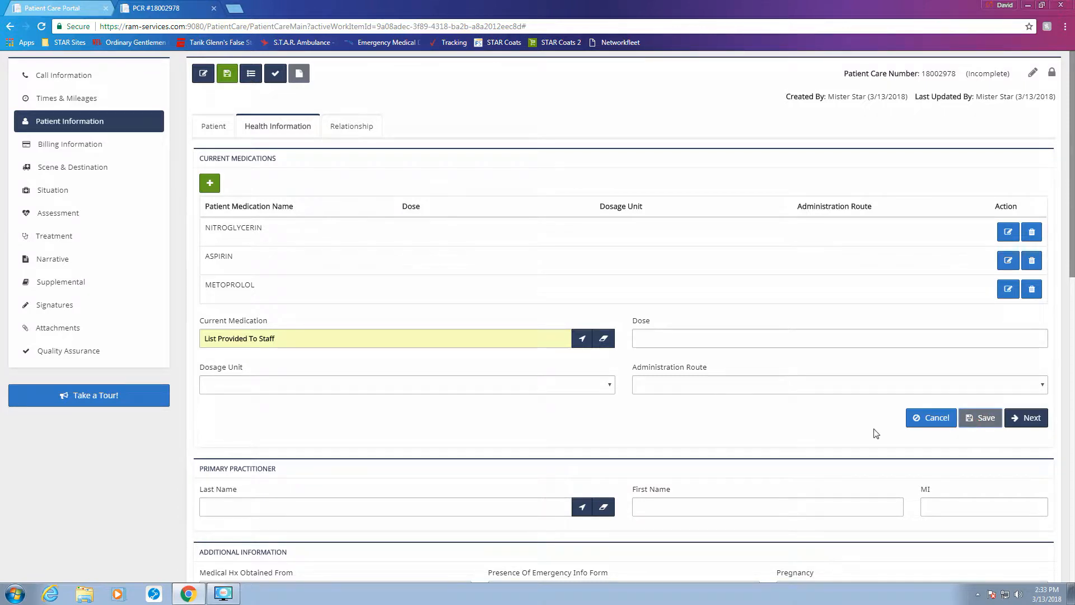
pyautogui.scroll(-1, 425, 342)
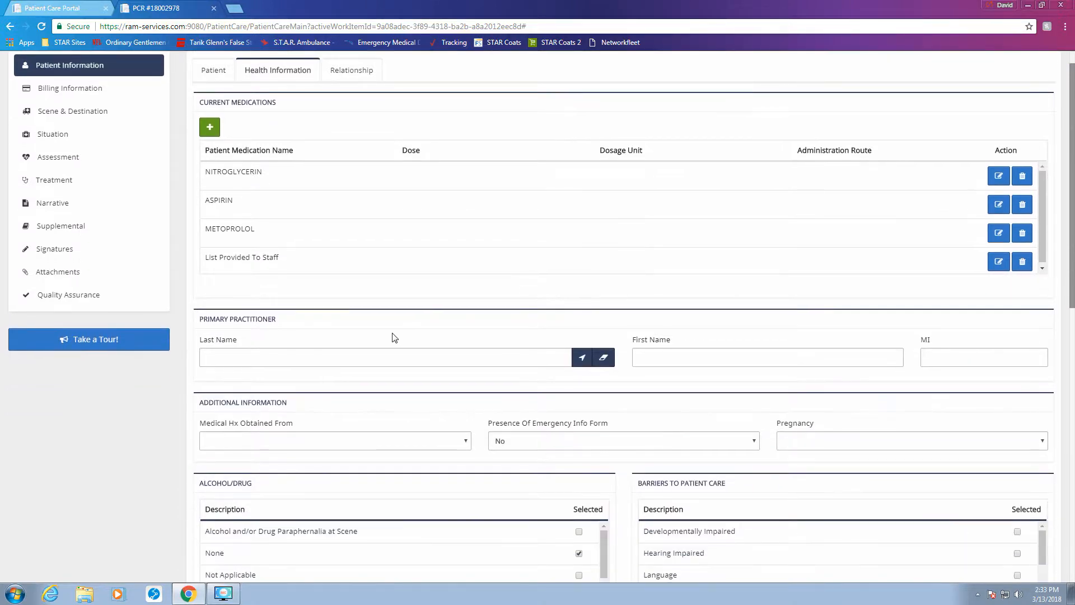
# Step: Scroll through the Medical/Surgical Hx list and tick CDIFF
pyautogui.scroll(-3, 395, 337)
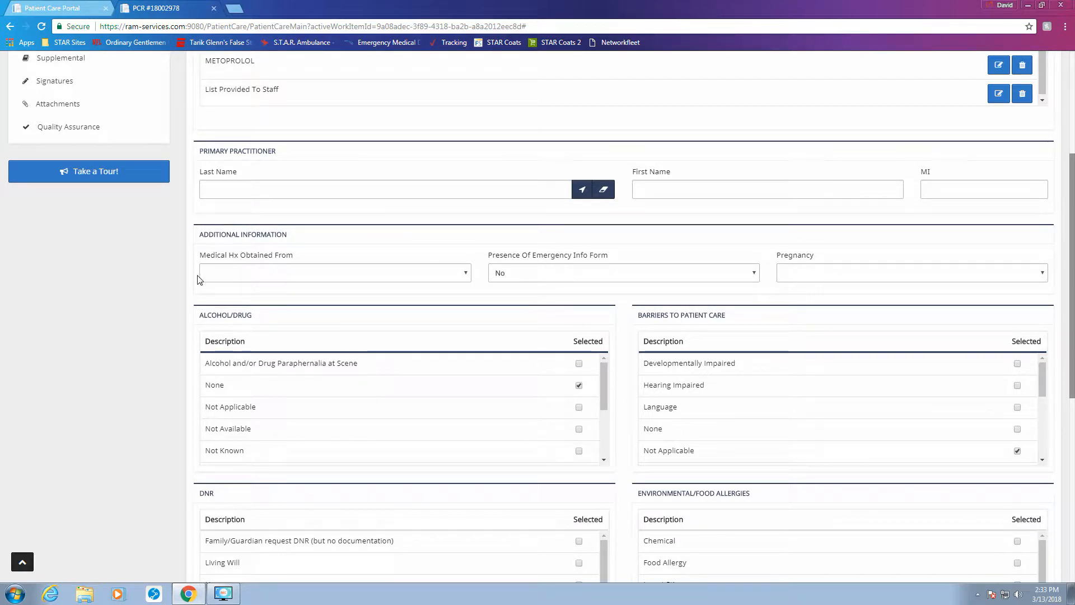
pyautogui.scroll(-1, 511, 309)
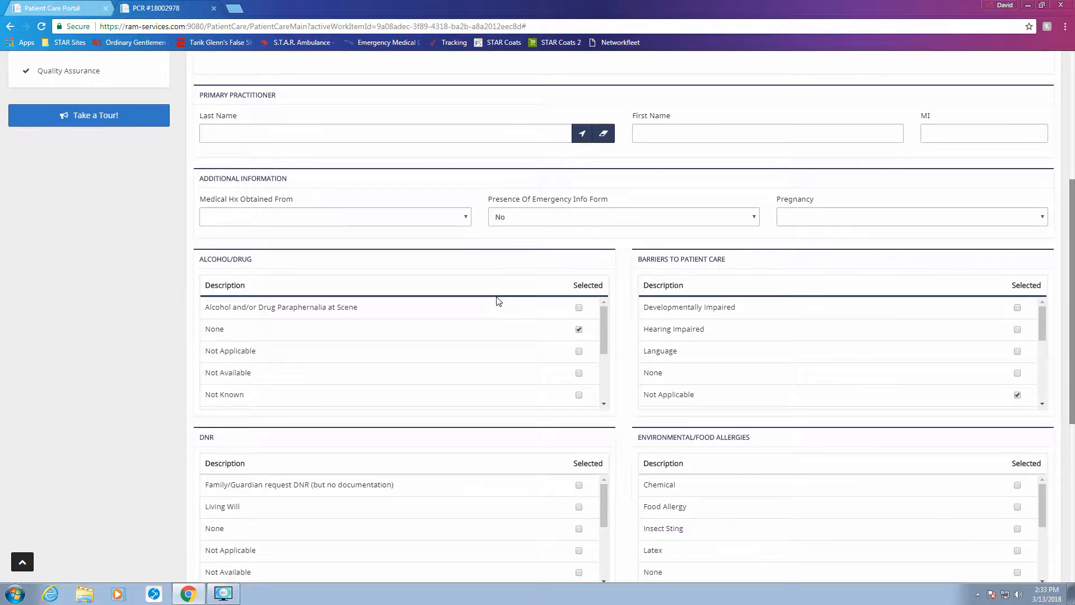
pyautogui.scroll(-1, 619, 307)
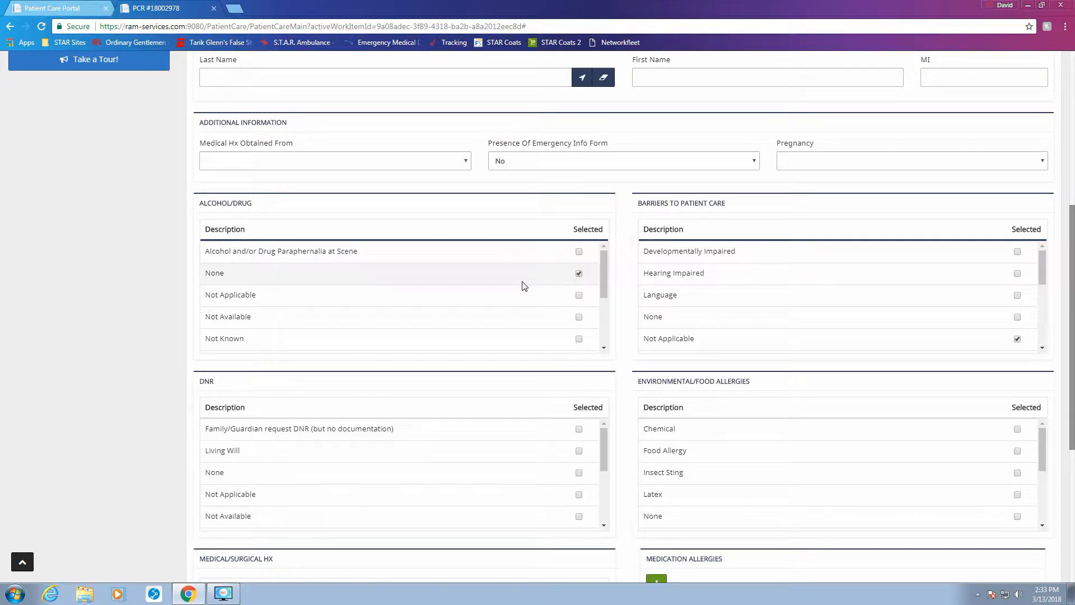
pyautogui.scroll(1, 523, 283)
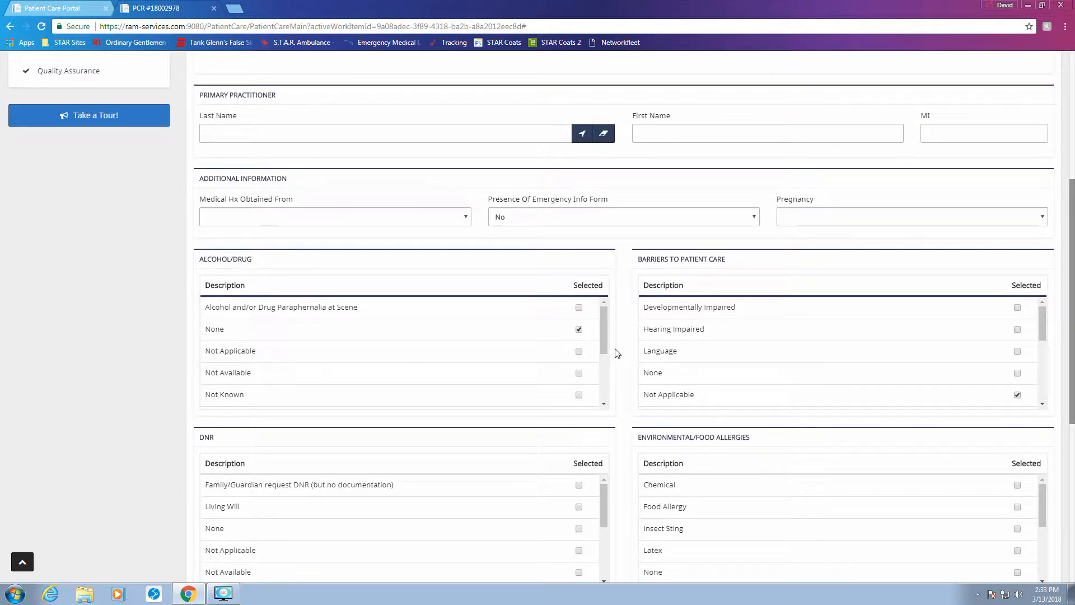
pyautogui.scroll(-1, 616, 351)
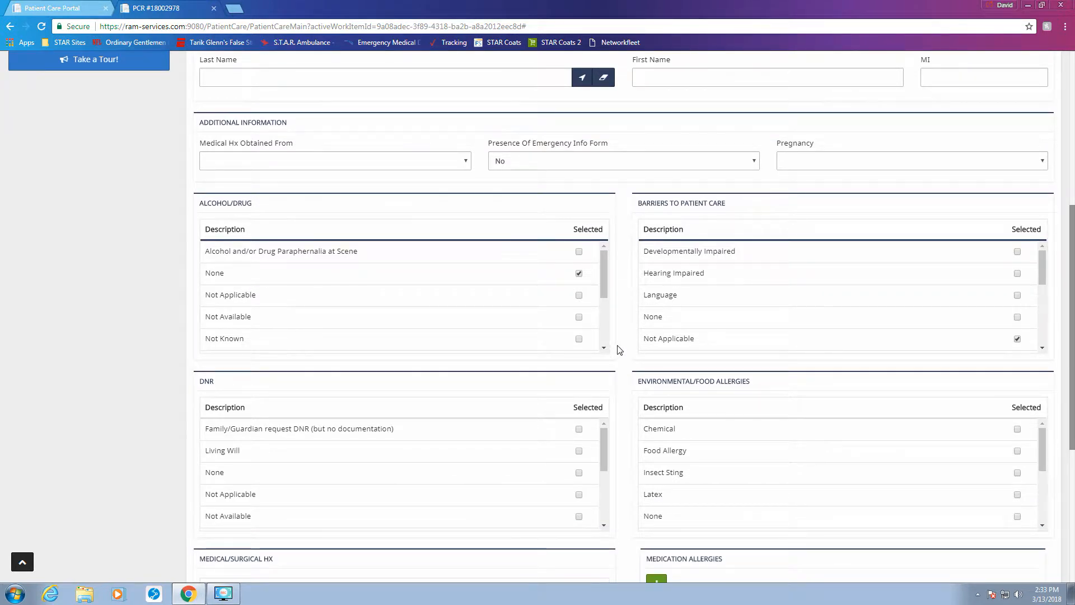
pyautogui.scroll(-1, 618, 351)
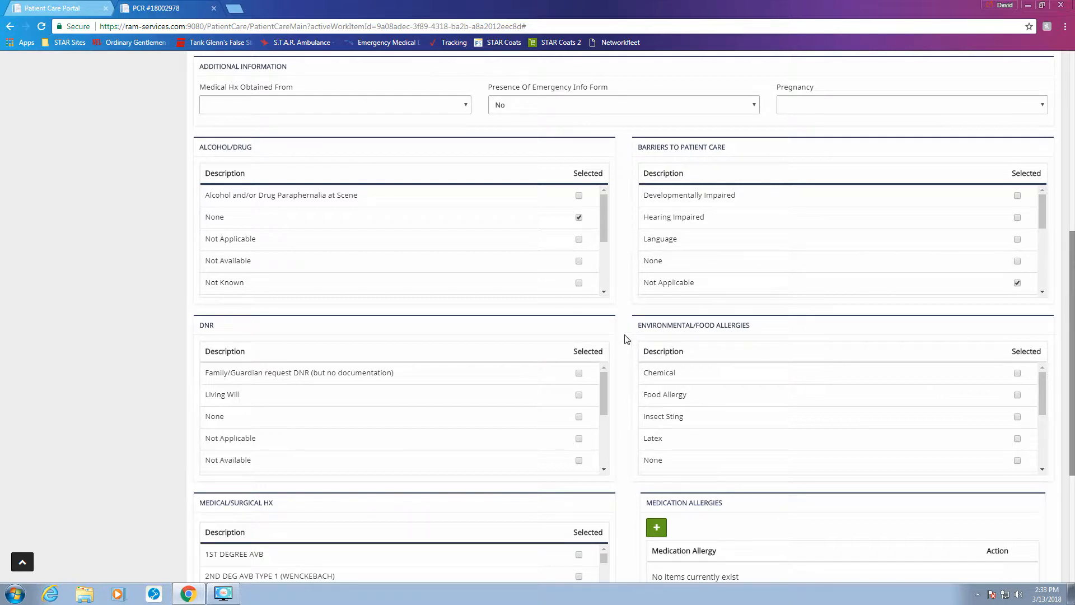
pyautogui.scroll(-2, 626, 337)
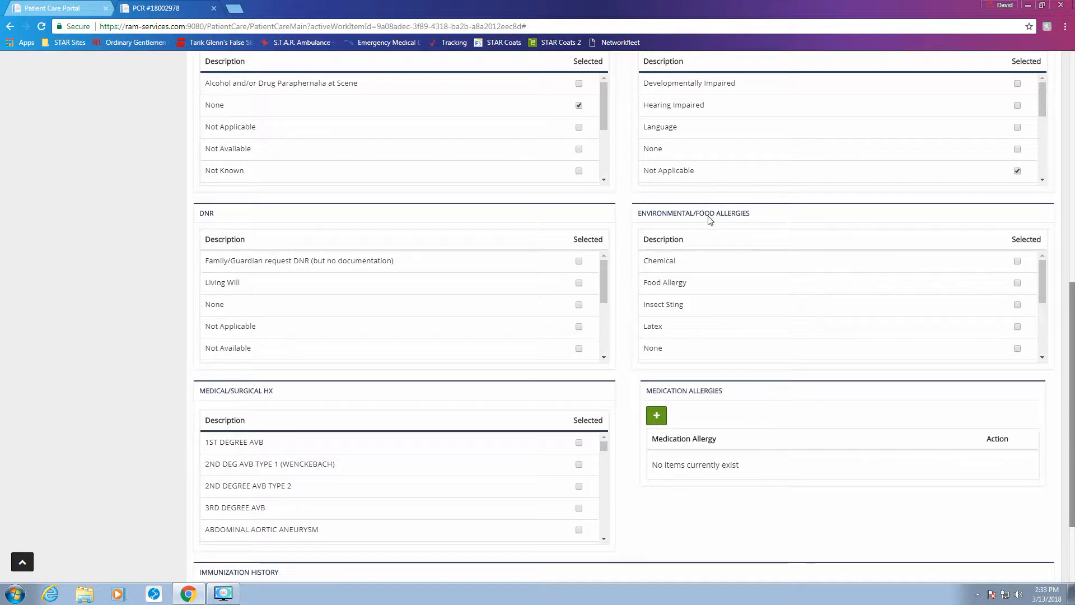
pyautogui.scroll(-1, 756, 291)
pyautogui.scroll(-1, 758, 297)
pyautogui.scroll(2, 763, 312)
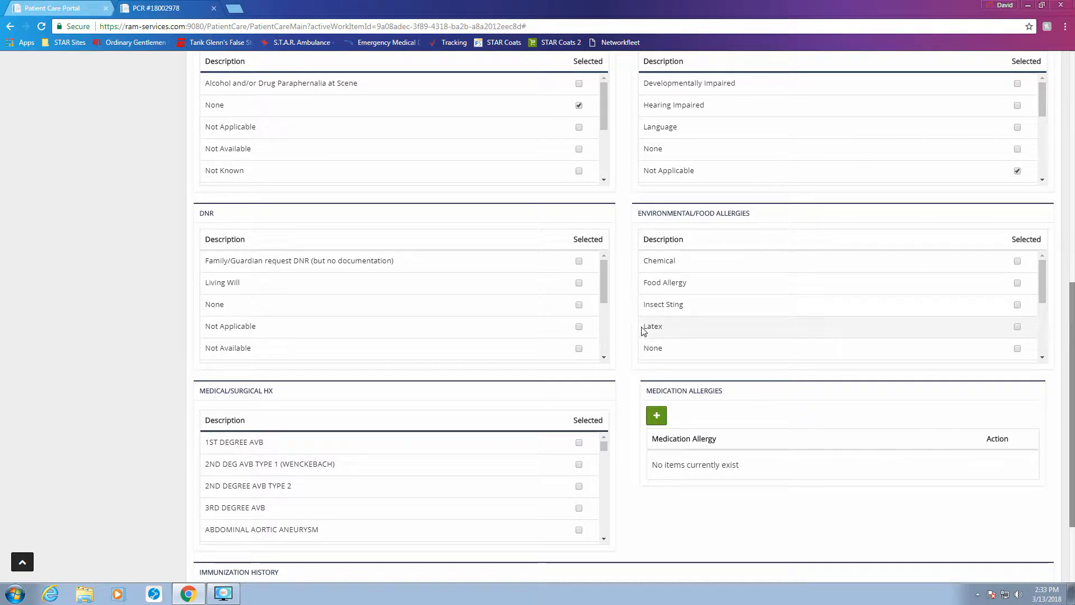
pyautogui.scroll(-1, 653, 330)
pyautogui.scroll(-1, 636, 382)
pyautogui.scroll(-1, 636, 382)
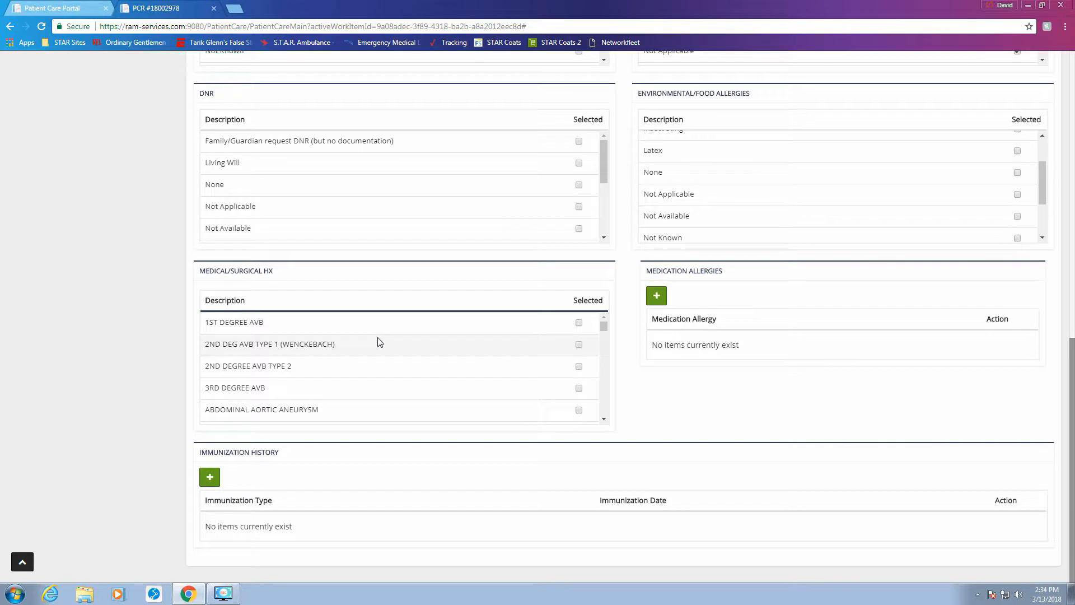
pyautogui.scroll(-4, 377, 340)
pyautogui.scroll(-4, 380, 342)
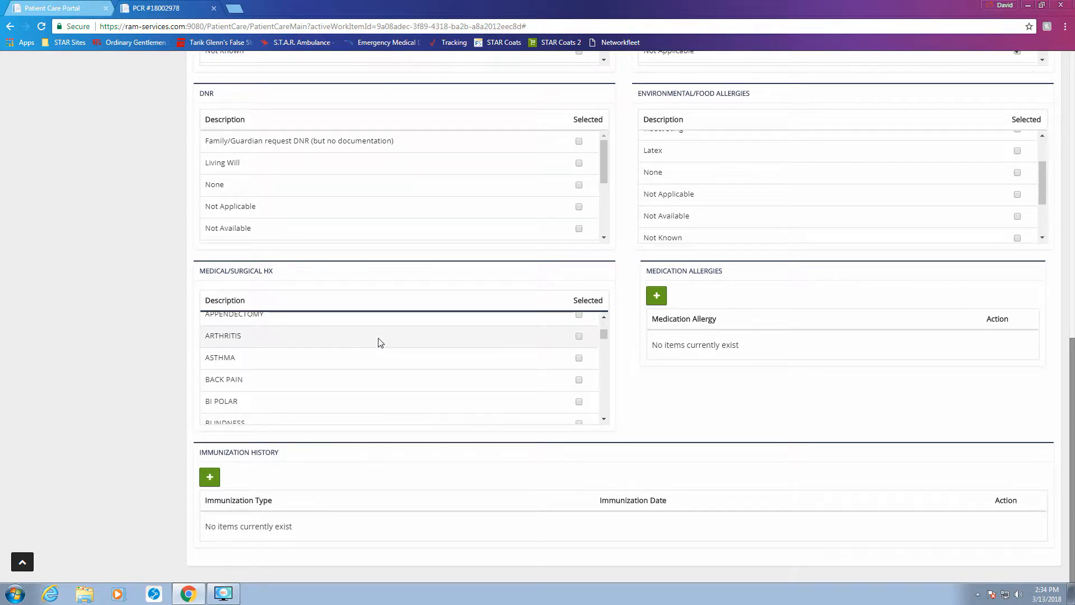
pyautogui.scroll(-4, 380, 342)
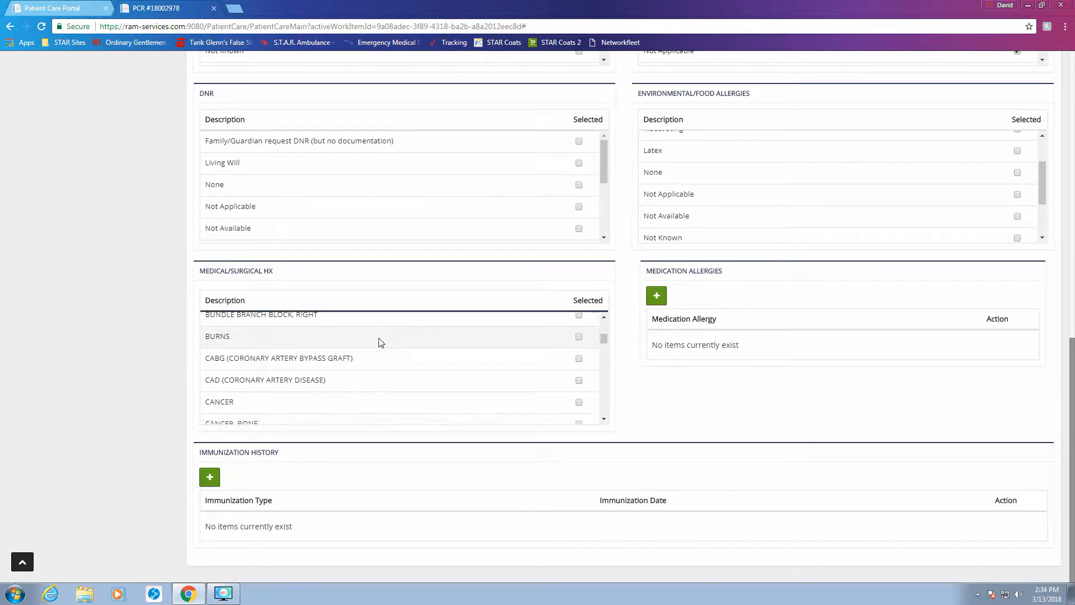
pyautogui.scroll(-3, 380, 342)
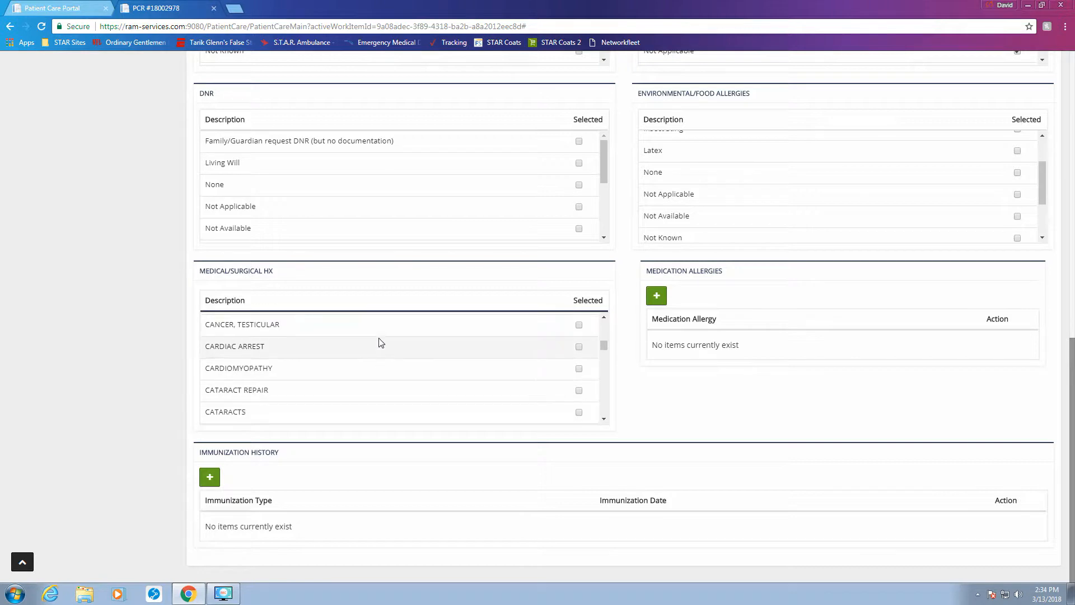
pyautogui.scroll(-2, 528, 385)
pyautogui.scroll(2, 546, 384)
pyautogui.click(579, 378)
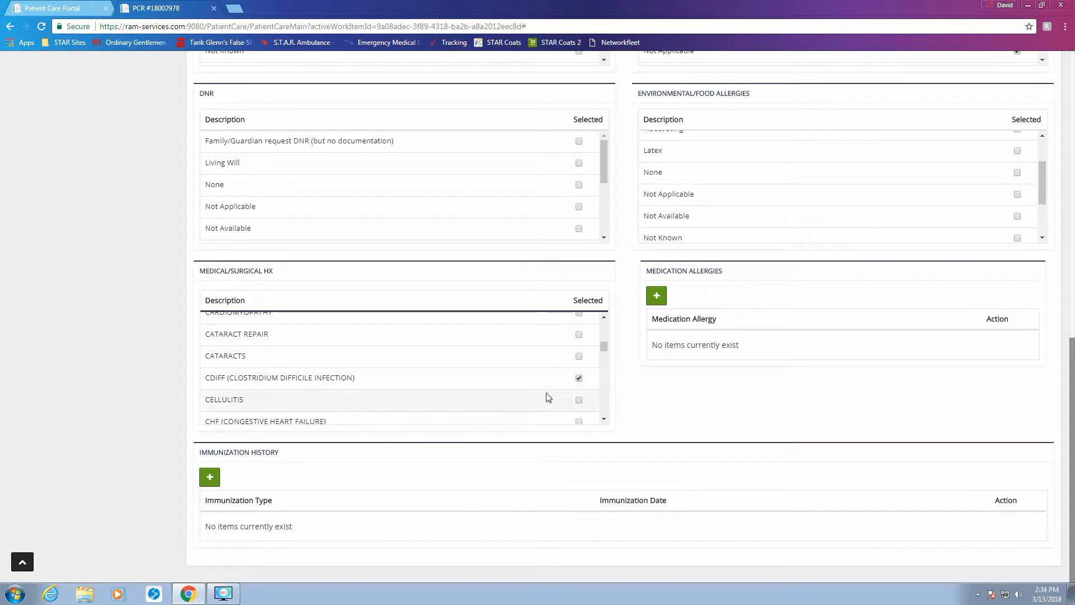
# Step: Tick CAD (Coronary Artery Disease) and Hypertension in the medical/surgical history
pyautogui.scroll(2, 487, 378)
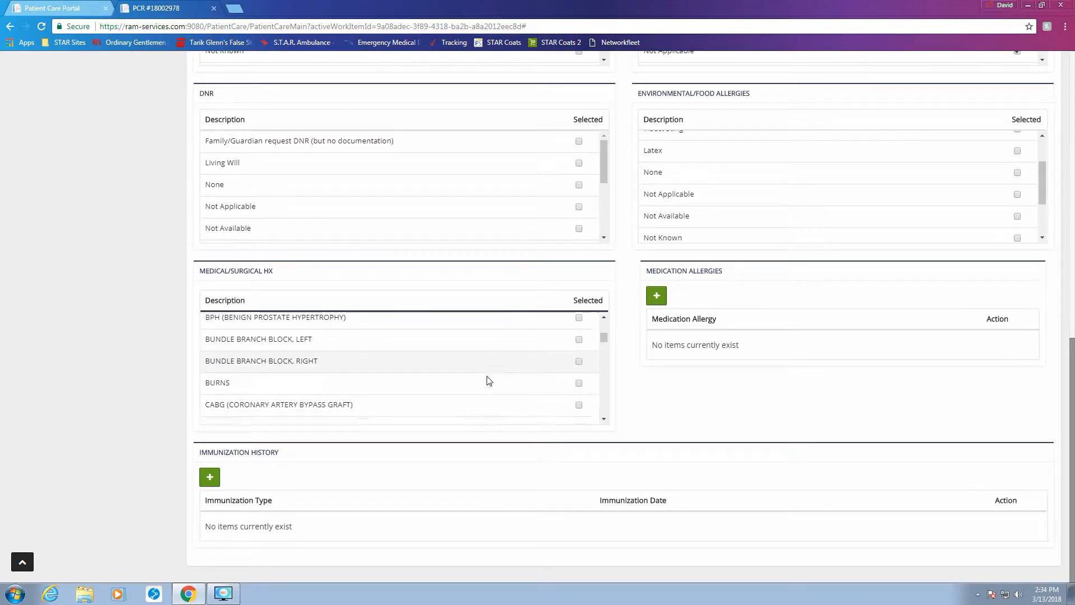
pyautogui.click(579, 387)
pyautogui.scroll(-4, 480, 372)
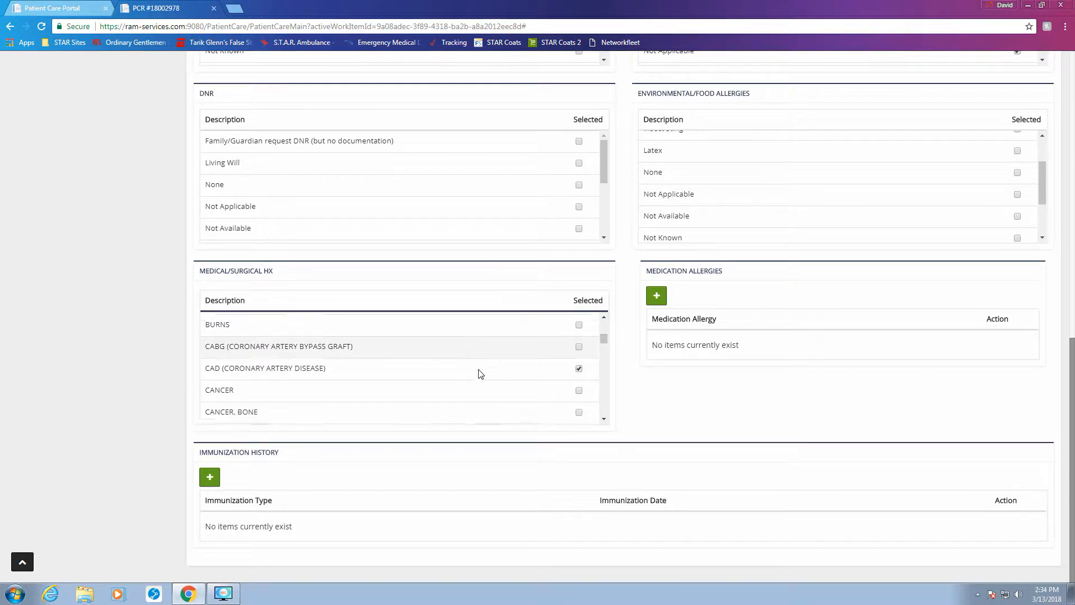
pyautogui.scroll(-8, 480, 372)
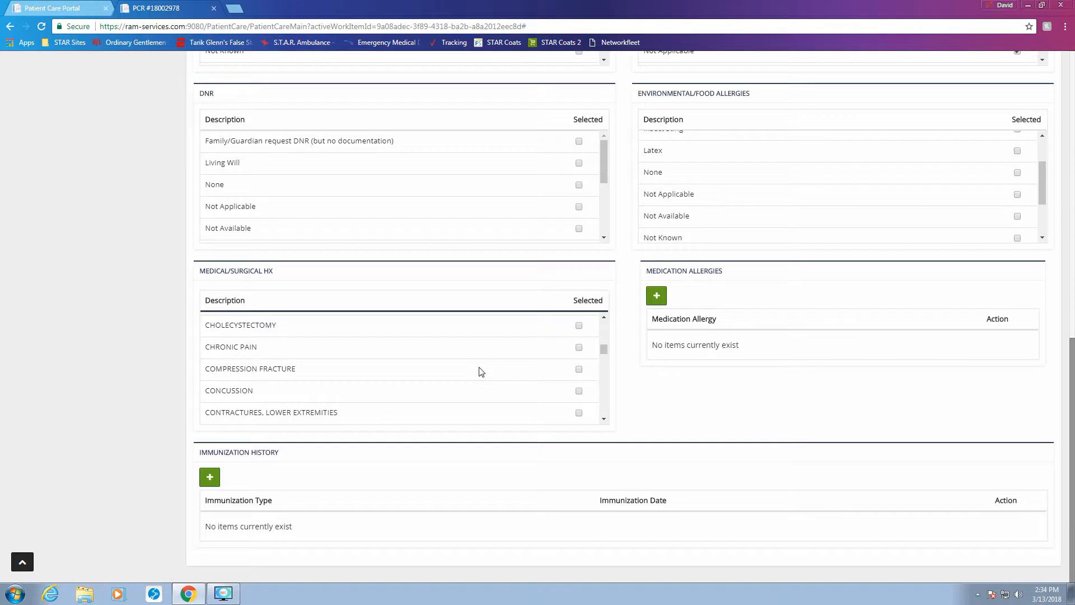
pyautogui.scroll(-8, 480, 373)
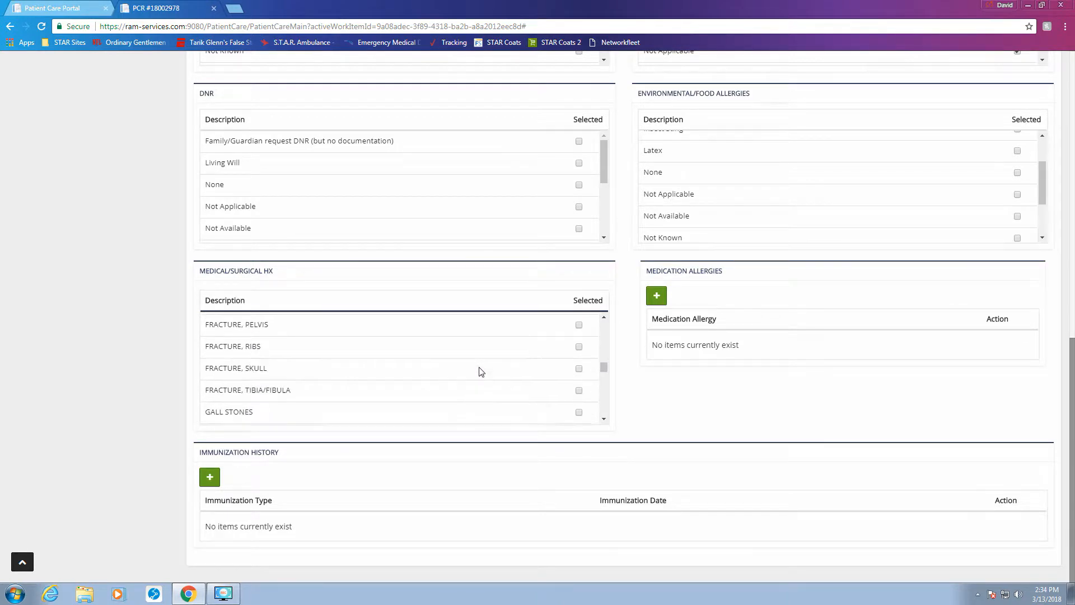
pyautogui.scroll(-8, 480, 372)
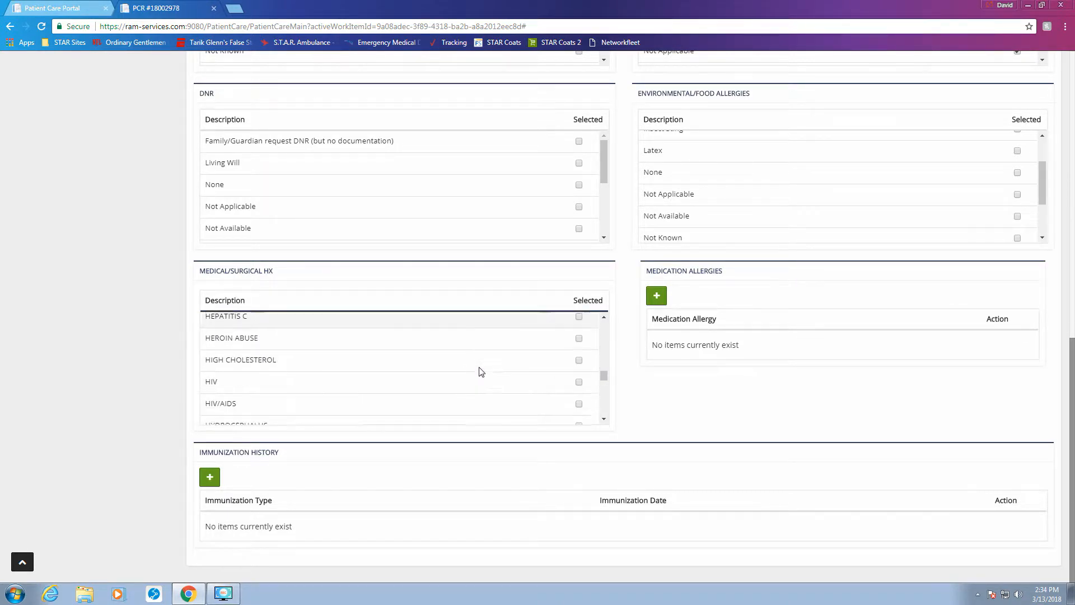
pyautogui.click(579, 378)
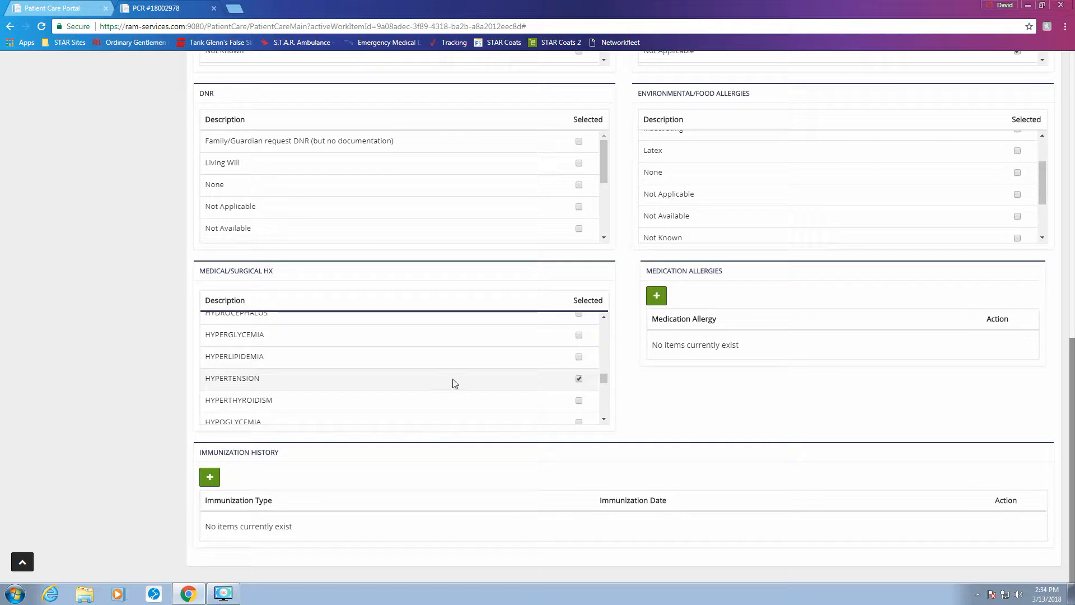
pyautogui.scroll(-6, 416, 375)
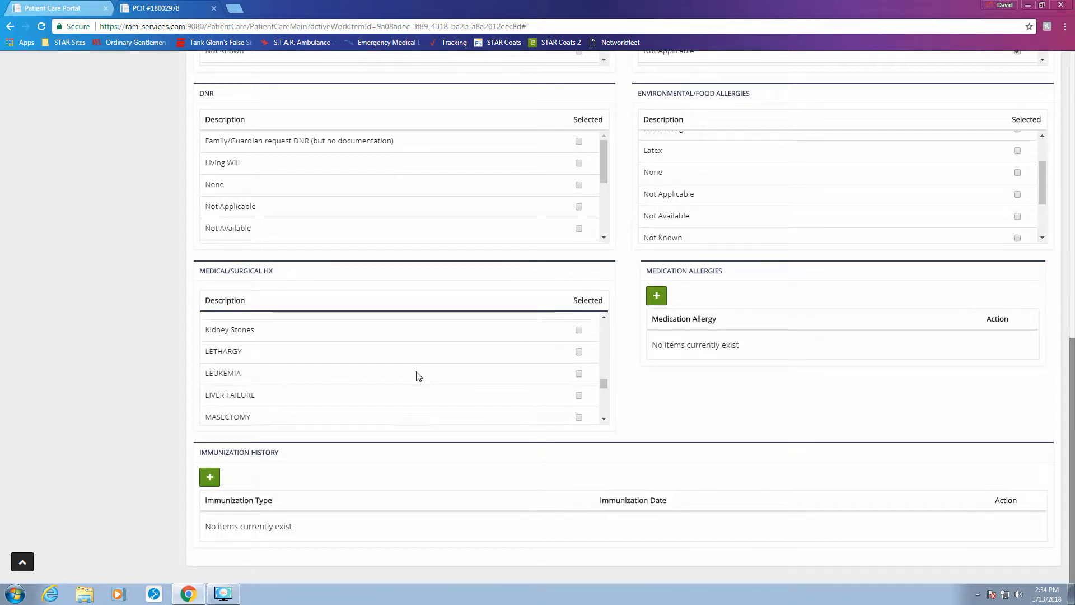
pyautogui.scroll(-5, 416, 376)
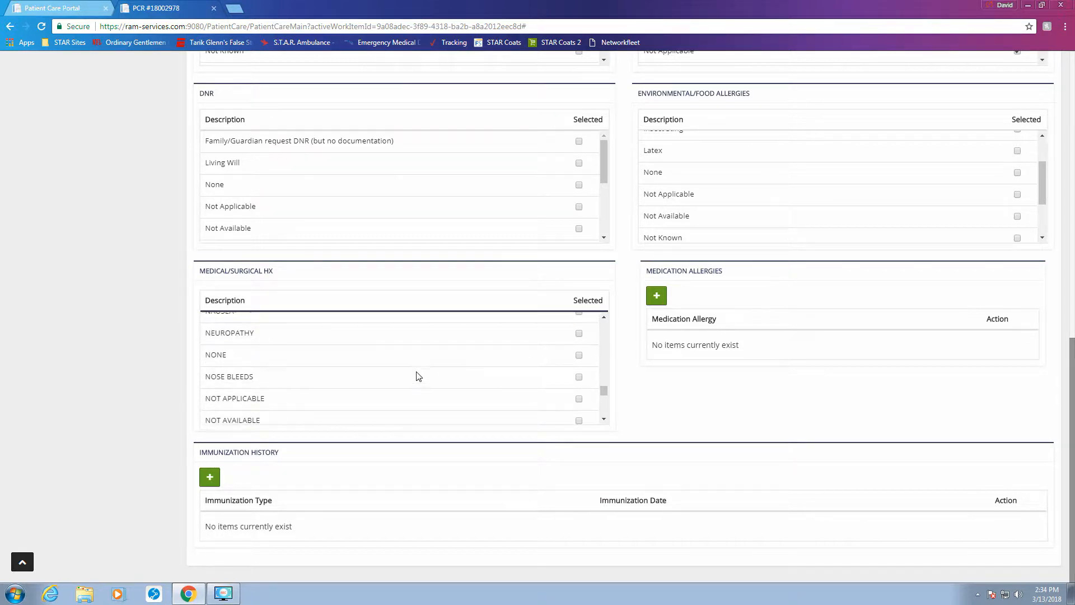
pyautogui.scroll(2, 417, 375)
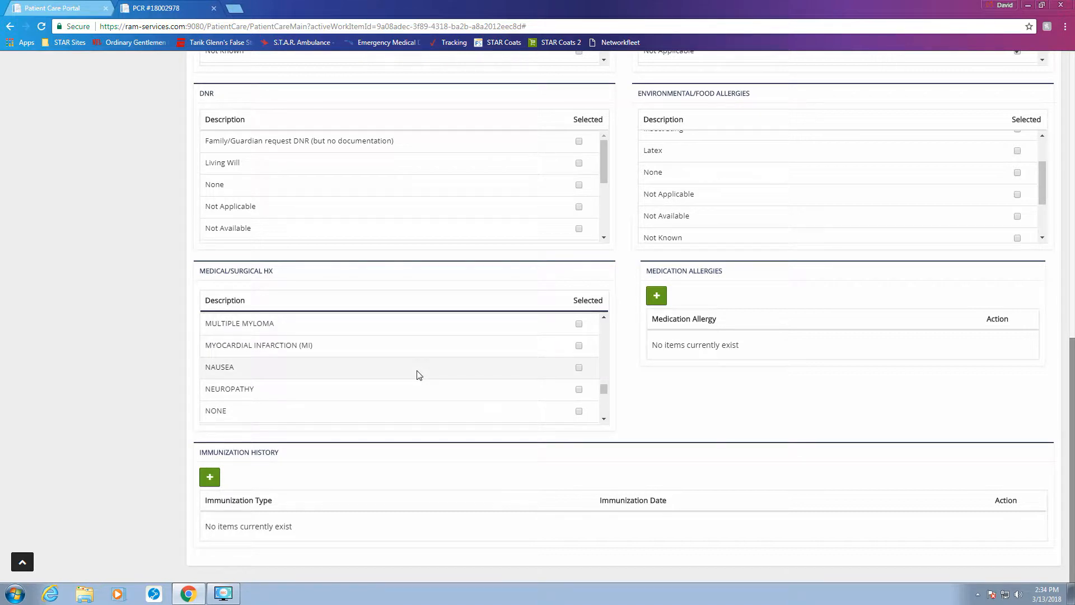
pyautogui.scroll(-5, 418, 375)
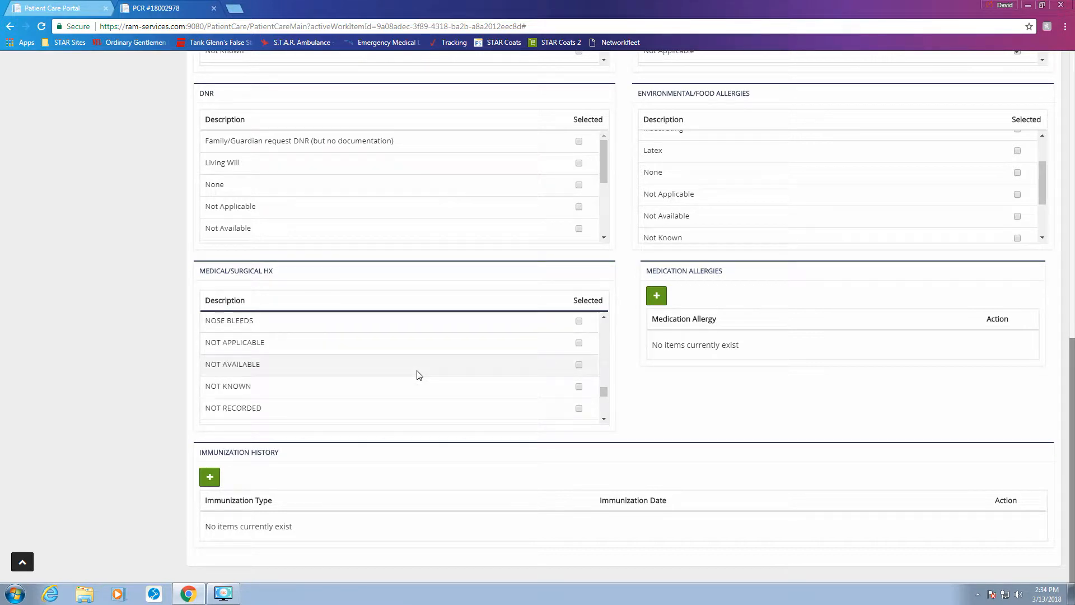
pyautogui.scroll(1, 417, 375)
pyautogui.scroll(1, 417, 375)
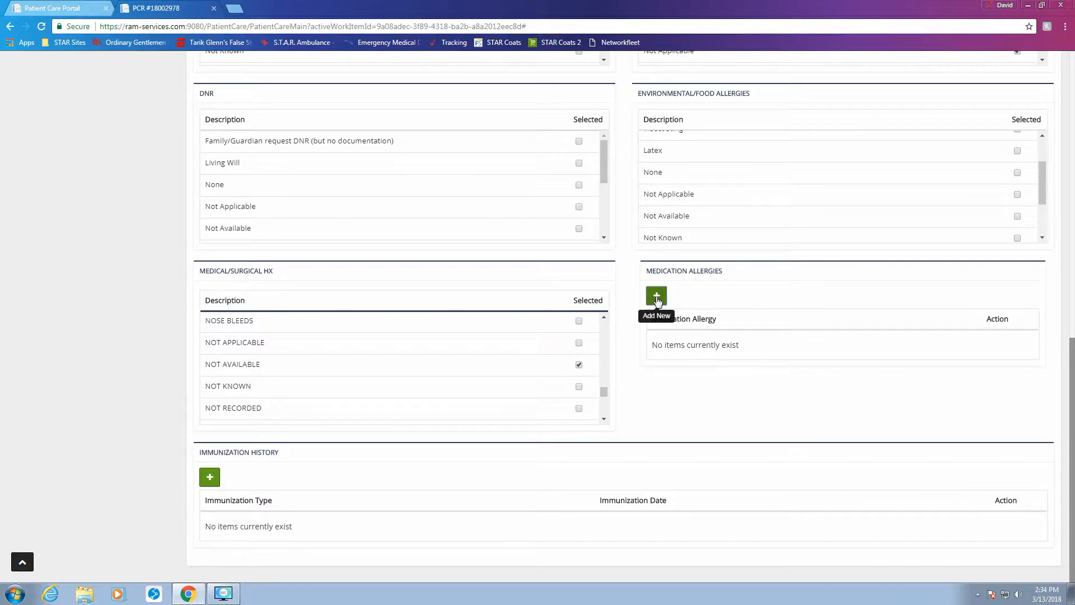
# Step: Add SULFA as a new medication allergy
pyautogui.click(748, 390)
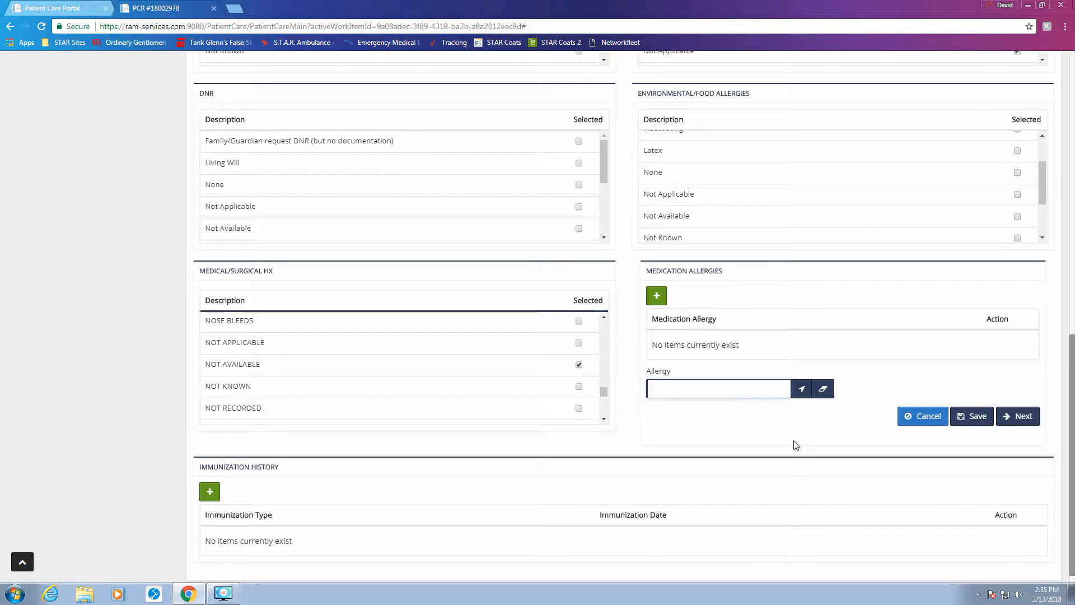
pyautogui.write('SULF')
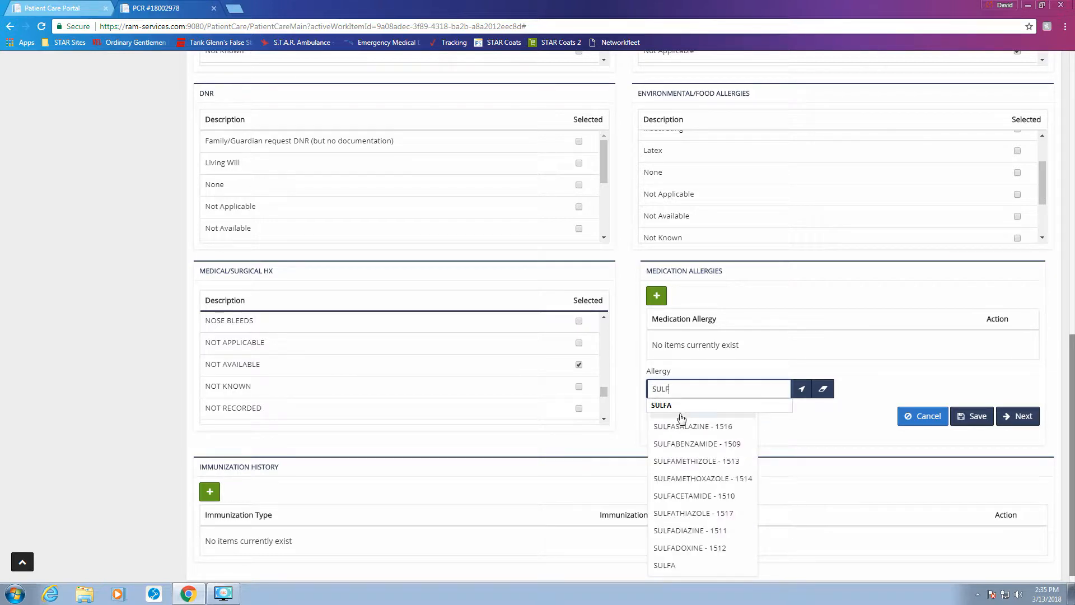
pyautogui.write('A')
pyautogui.click(674, 564)
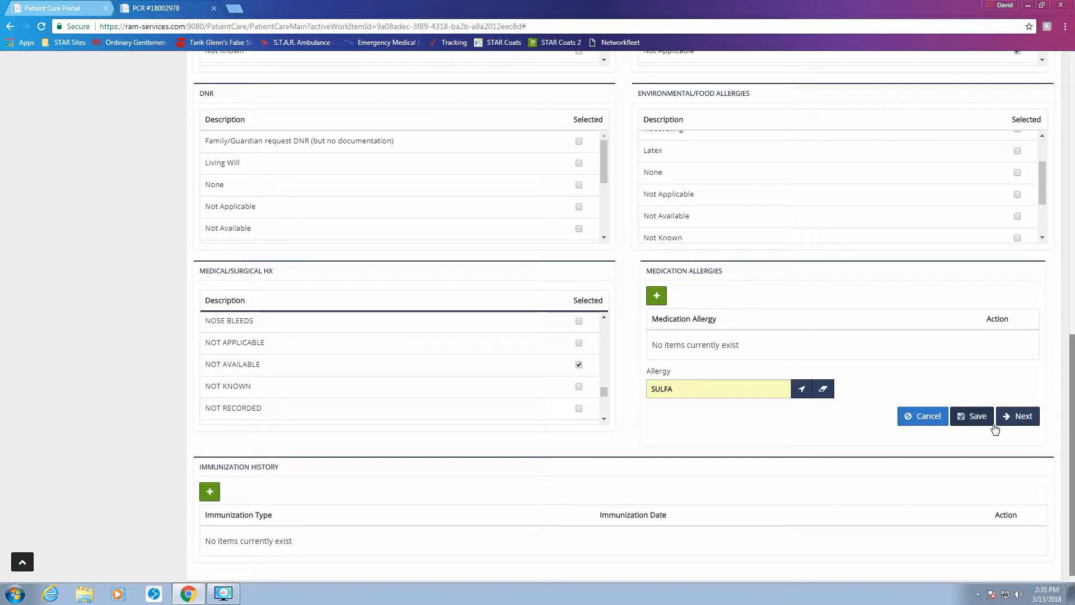
pyautogui.click(1017, 415)
# Step: Add PENICILLIN G as a second medication allergy and save it
pyautogui.click(719, 388)
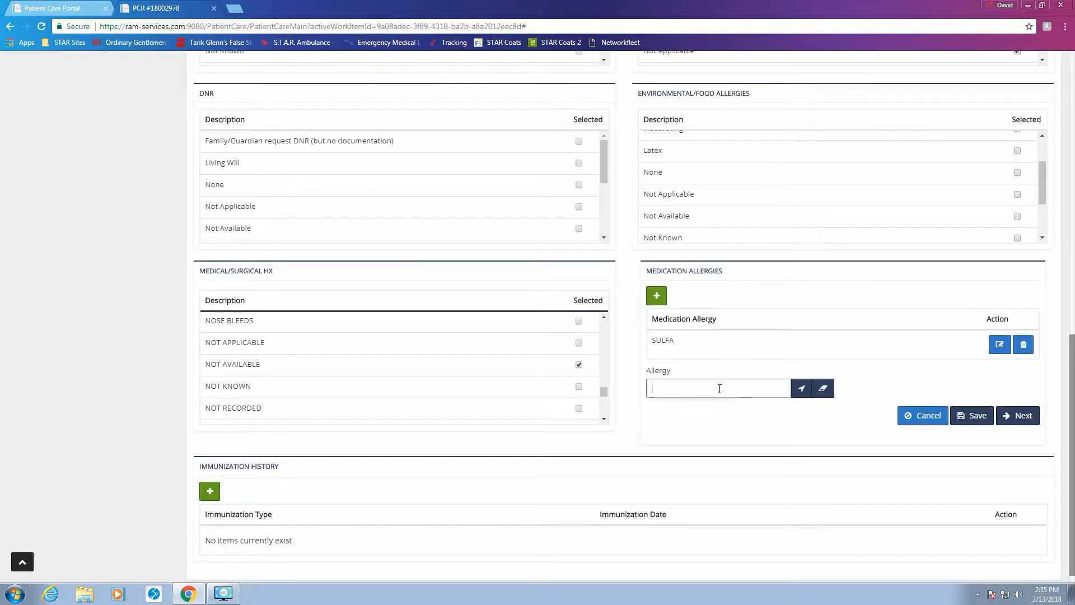
pyautogui.write('PENC')
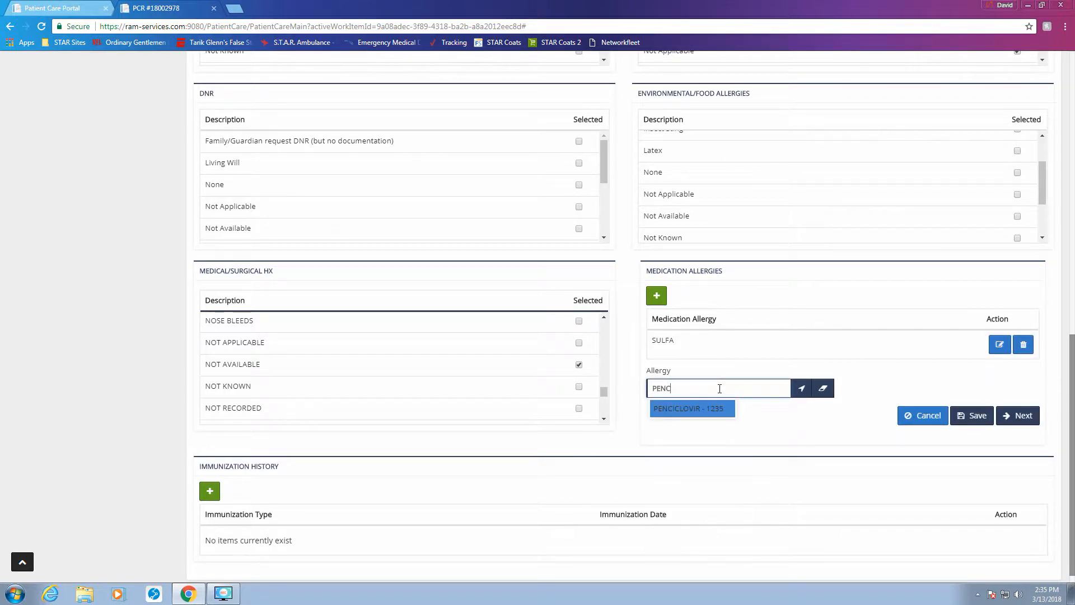
pyautogui.press('BackSpace')
pyautogui.click(710, 404)
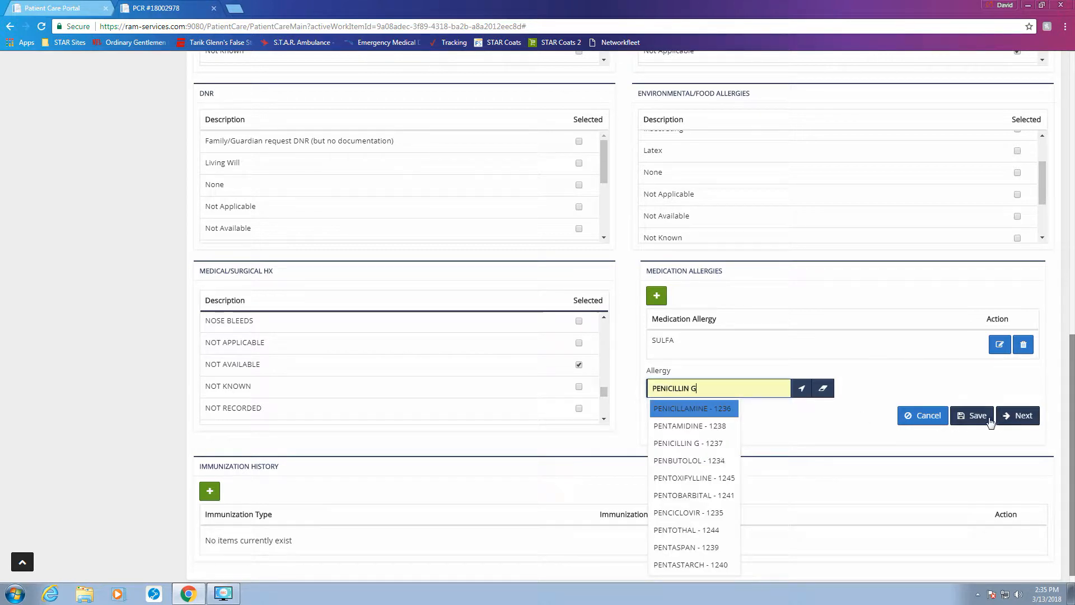
pyautogui.click(970, 416)
pyautogui.click(970, 415)
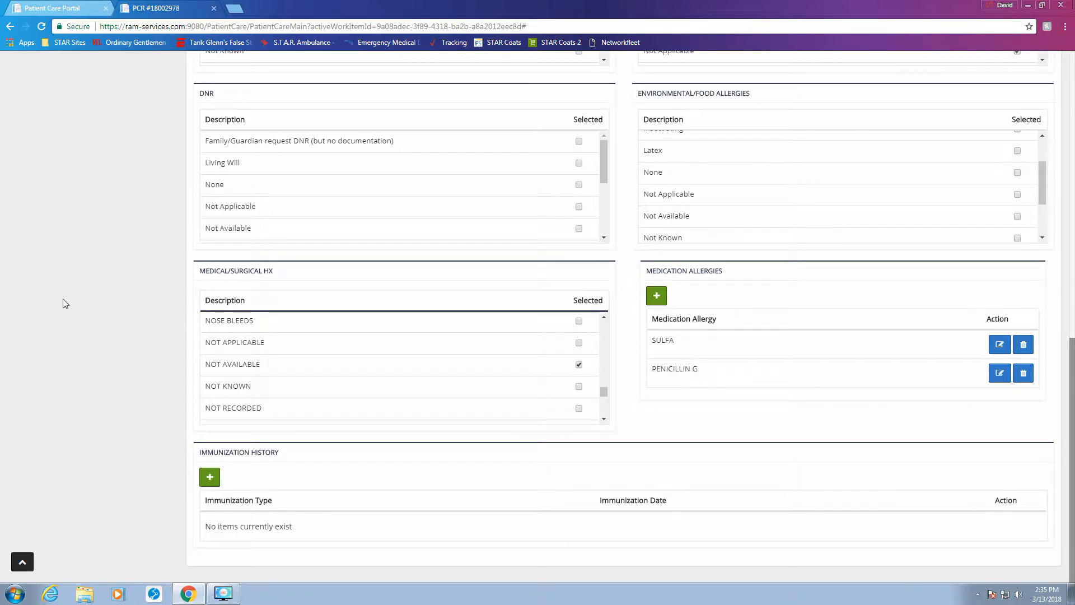
pyautogui.scroll(8, 100, 308)
# Step: Set Primary Method Of Payment to Not Known and Certificate Of Medical Necessity to No
pyautogui.scroll(3, 101, 308)
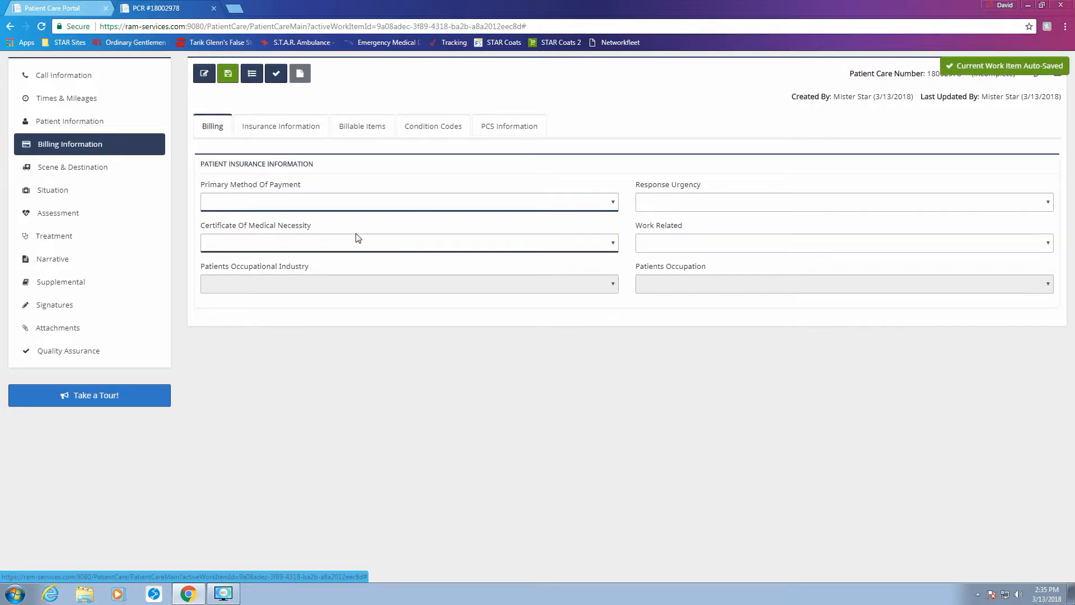
pyautogui.click(366, 204)
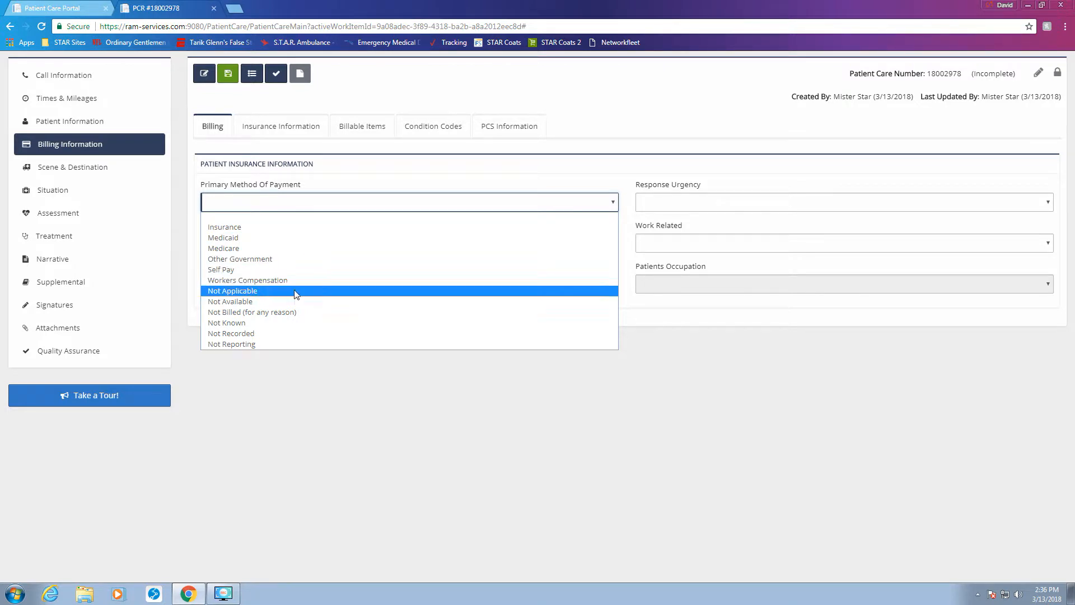
pyautogui.click(247, 323)
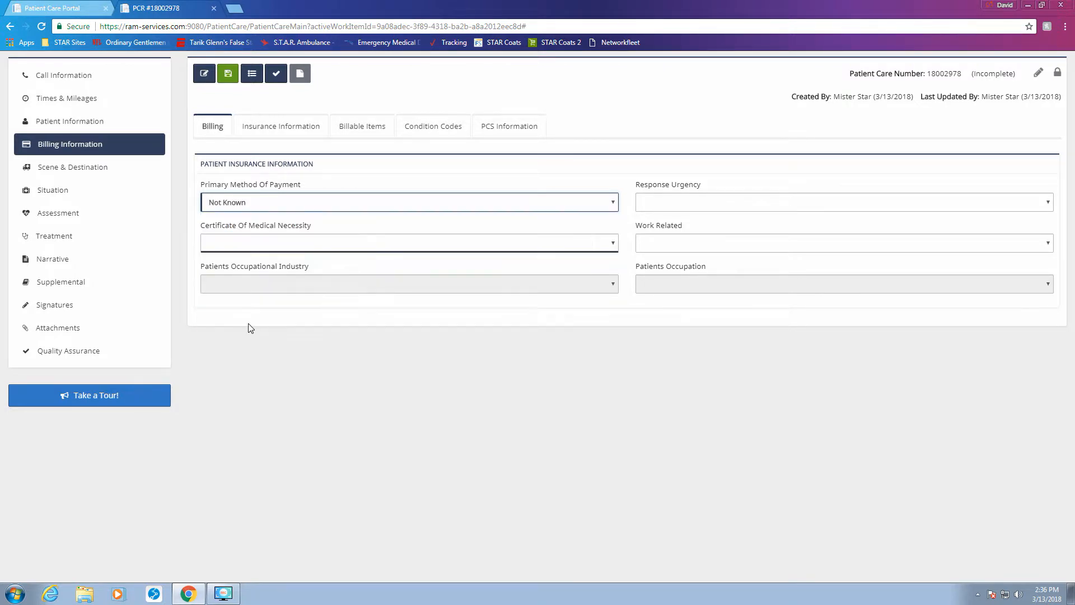
pyautogui.click(331, 247)
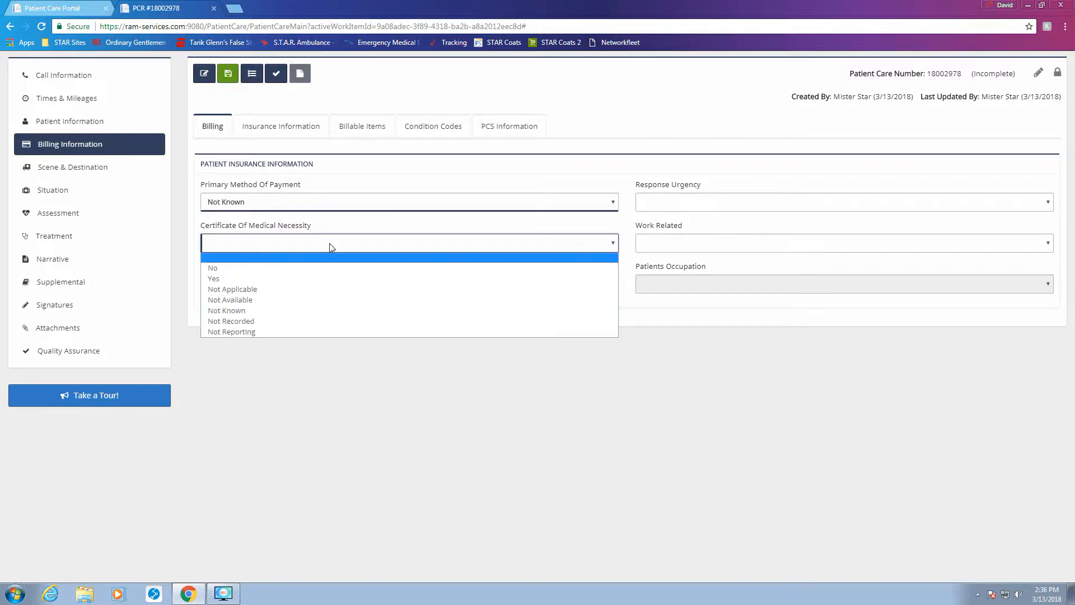
pyautogui.click(269, 279)
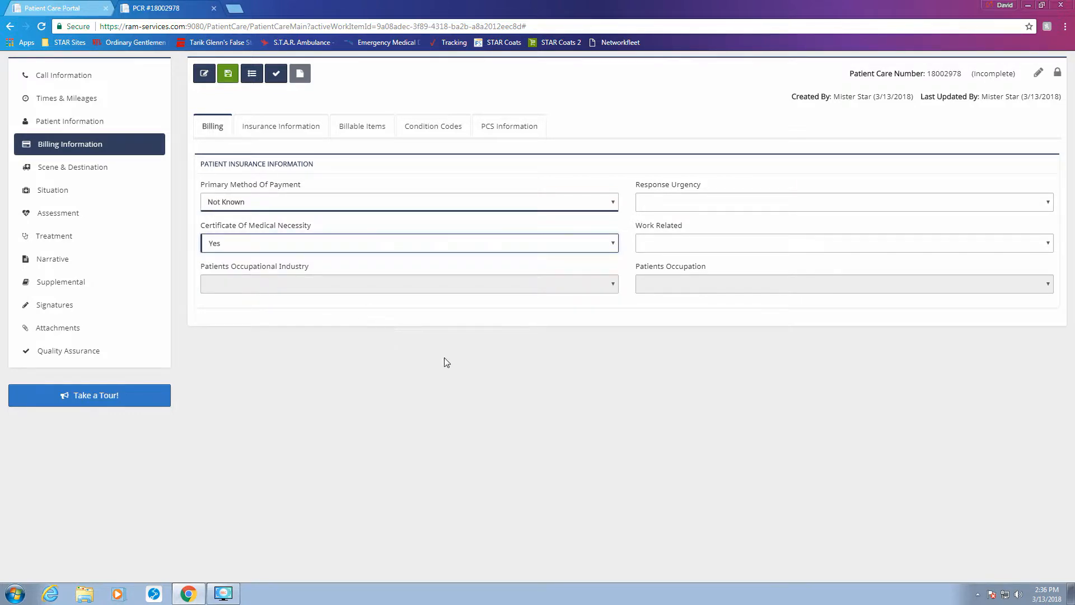
pyautogui.click(246, 250)
pyautogui.click(245, 265)
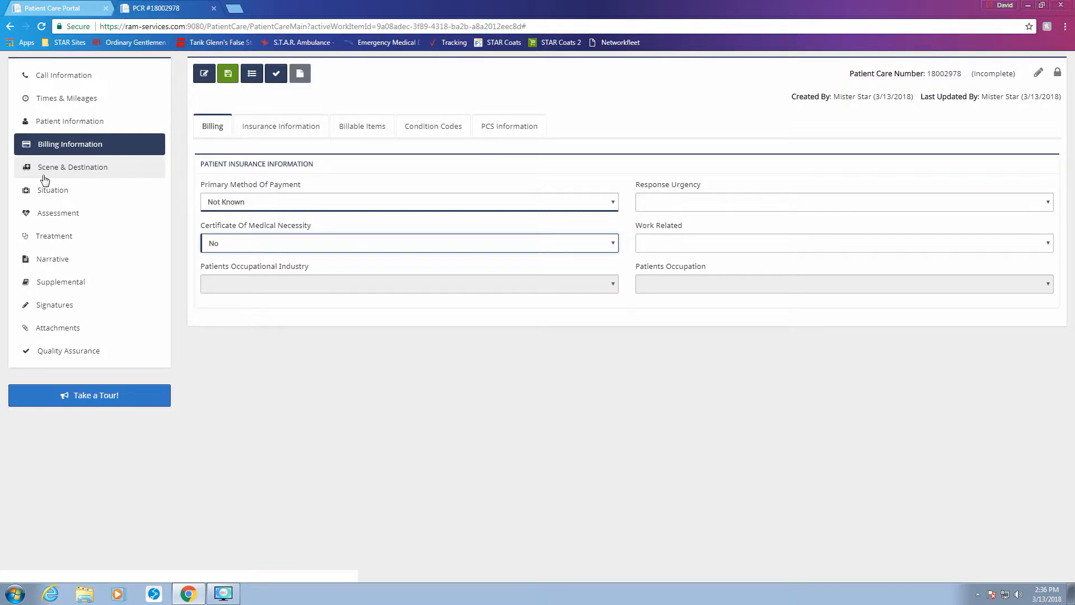
# Step: In Scene & Destination, set Incident Location Type to Home/Residence
pyautogui.click(71, 174)
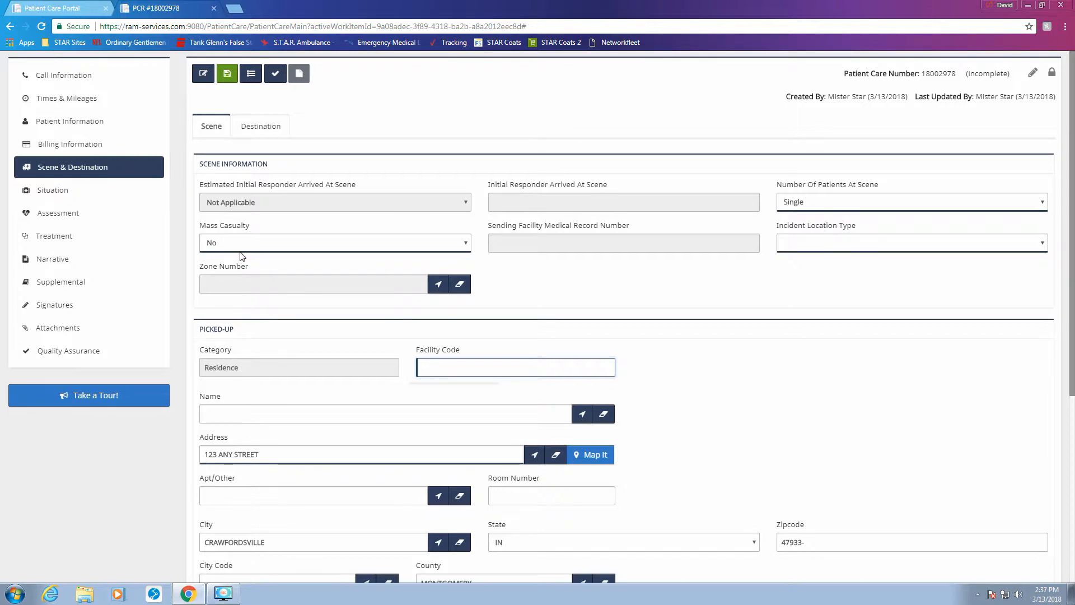
pyautogui.click(876, 246)
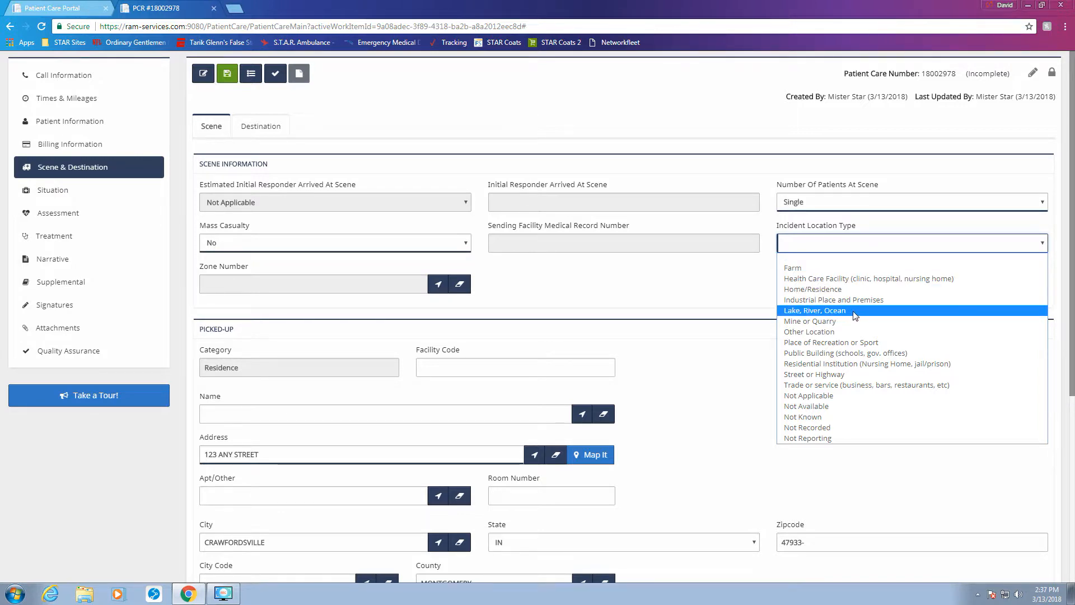
pyautogui.click(824, 292)
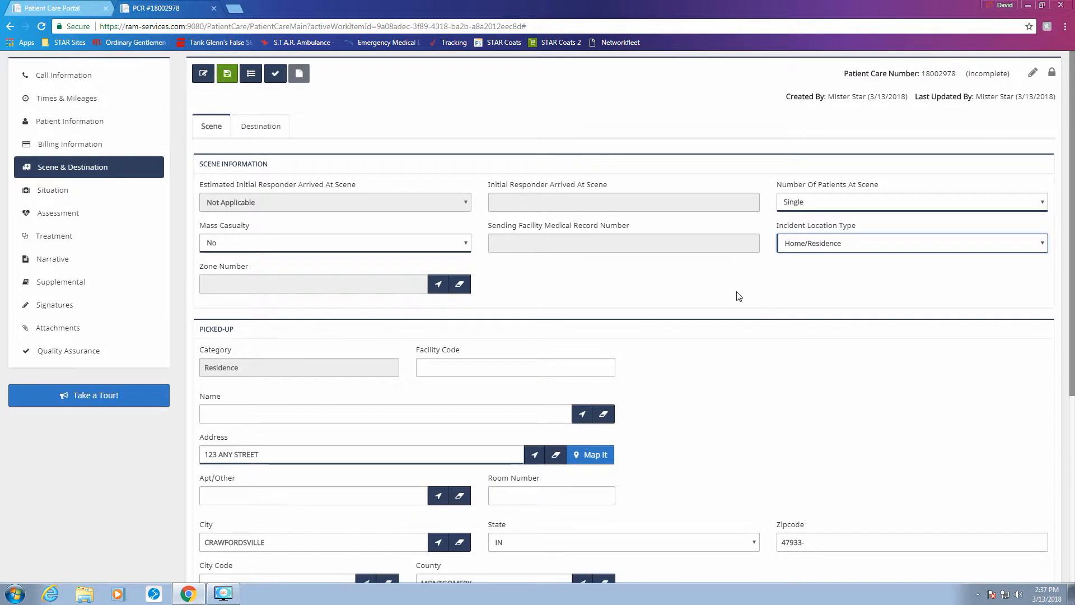
# Step: Review the Picked-Up fields, then switch to the Destination details
pyautogui.scroll(-2, 676, 293)
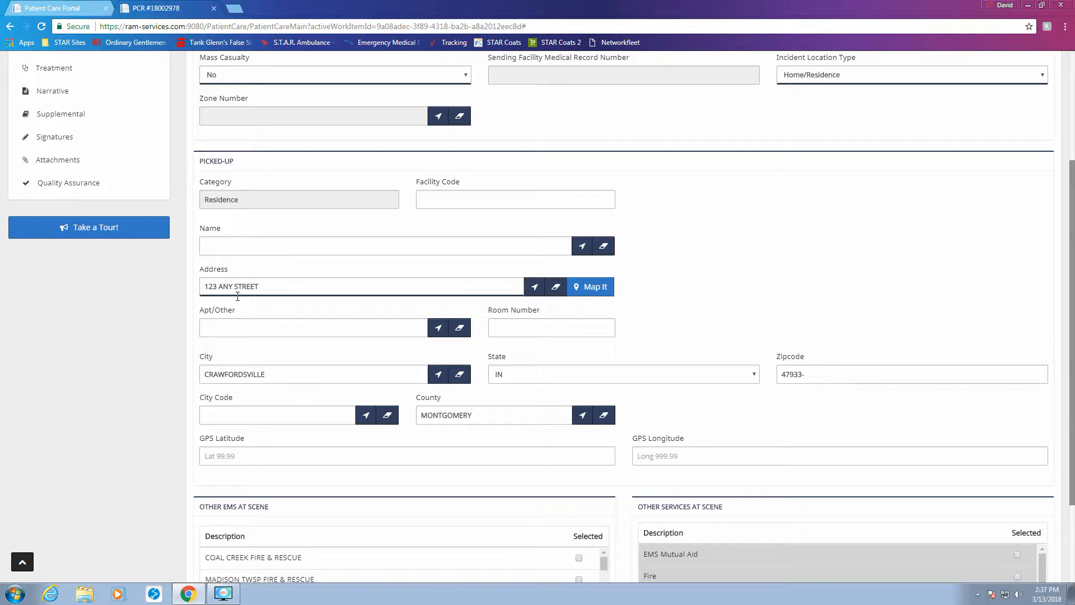
pyautogui.scroll(-1, 222, 307)
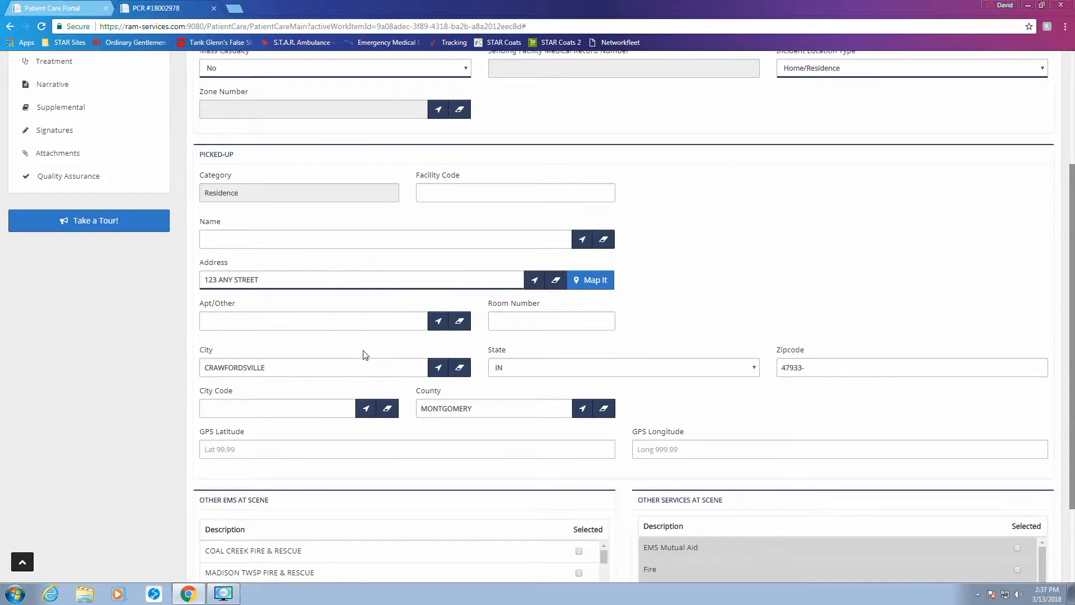
pyautogui.scroll(2, 123, 330)
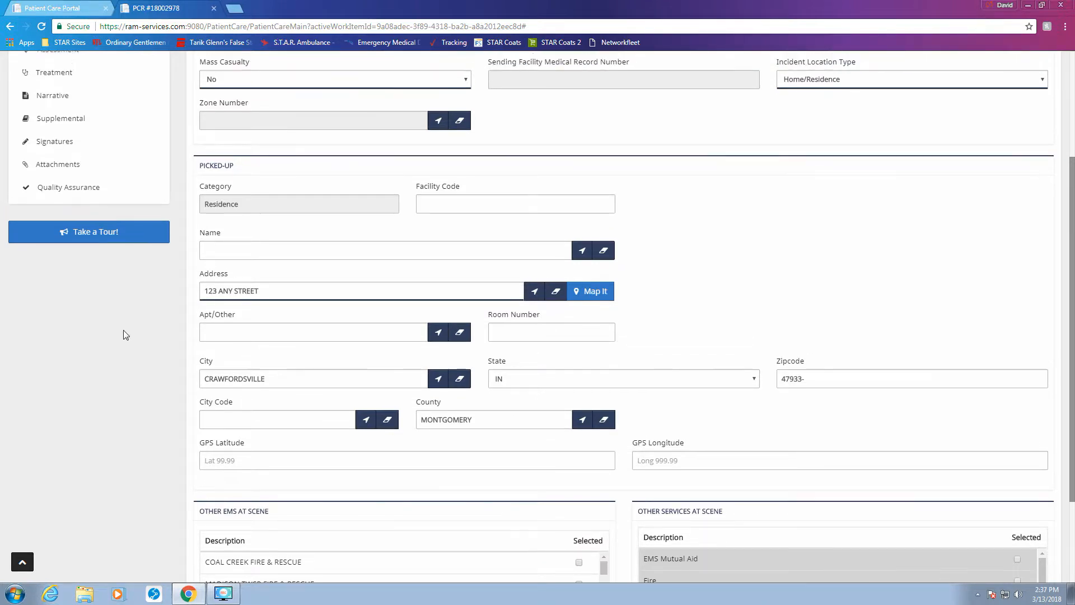
pyautogui.scroll(-4, 123, 331)
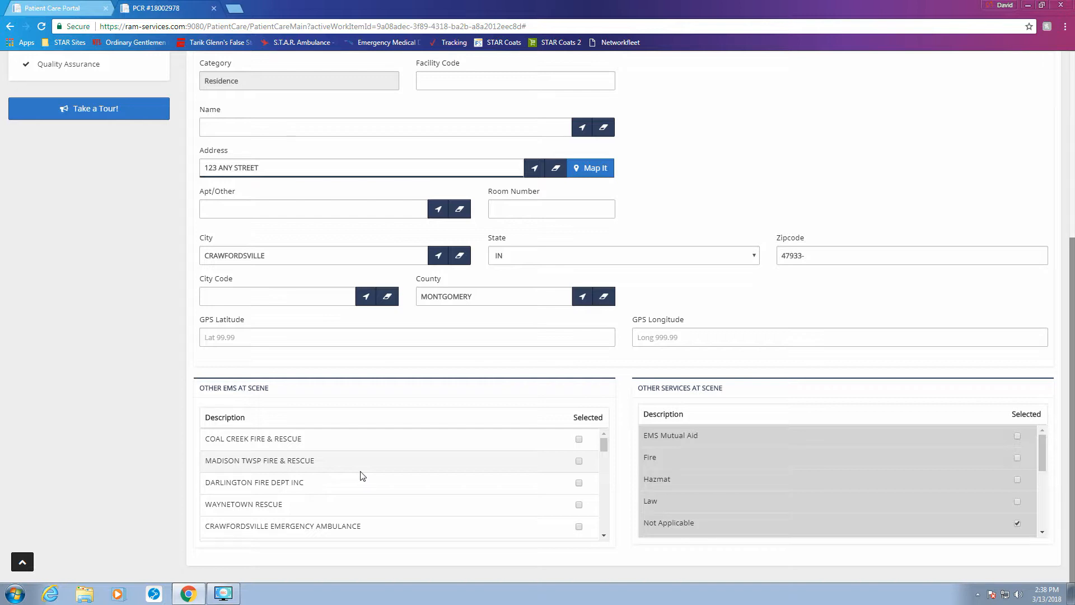
pyautogui.scroll(-5, 363, 476)
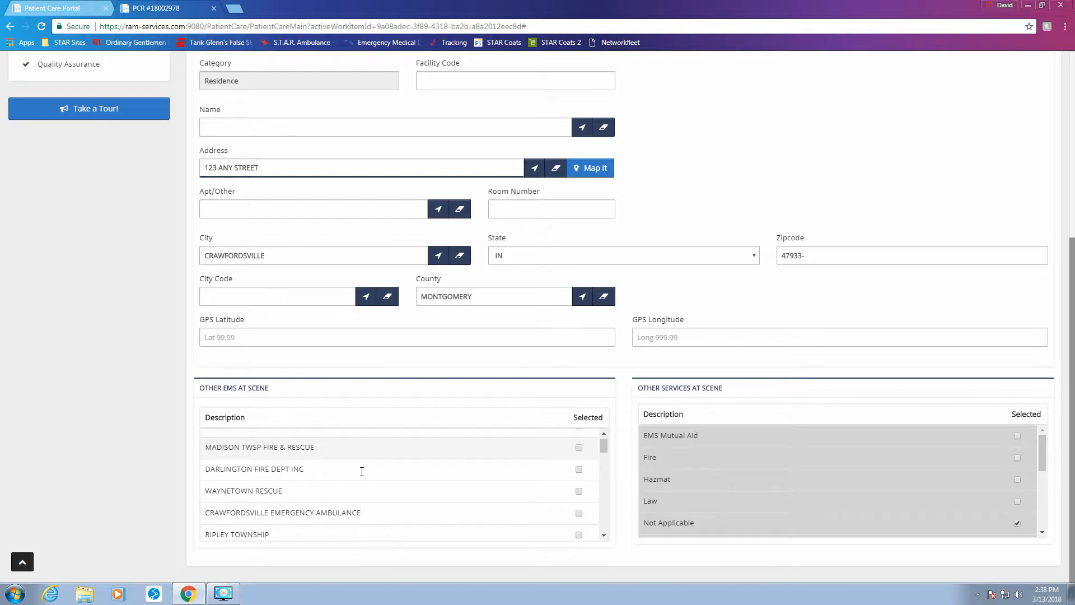
pyautogui.scroll(10, 361, 474)
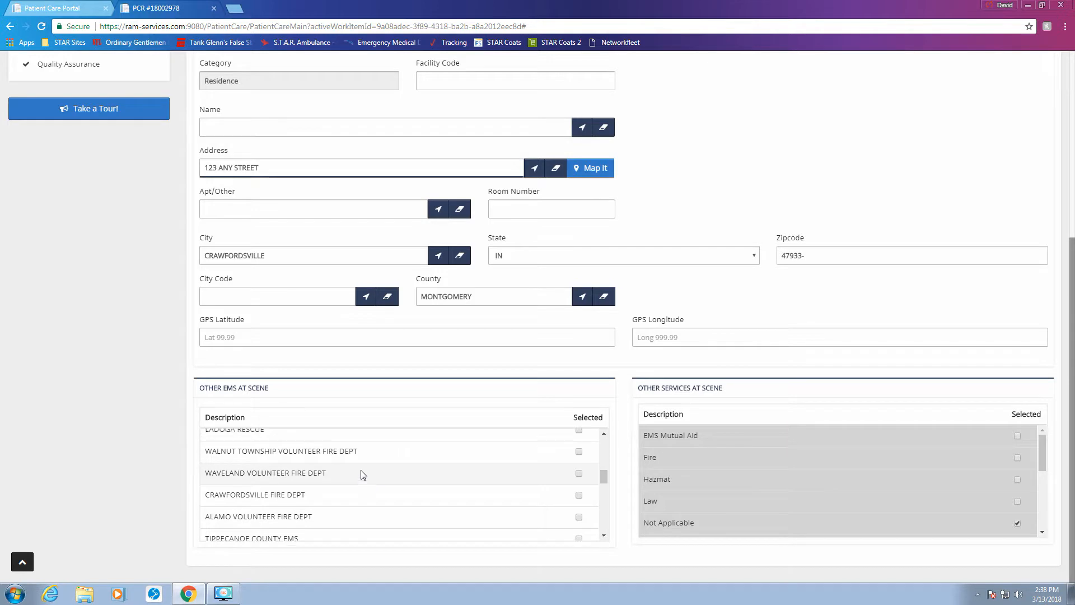
pyautogui.scroll(-3, 807, 483)
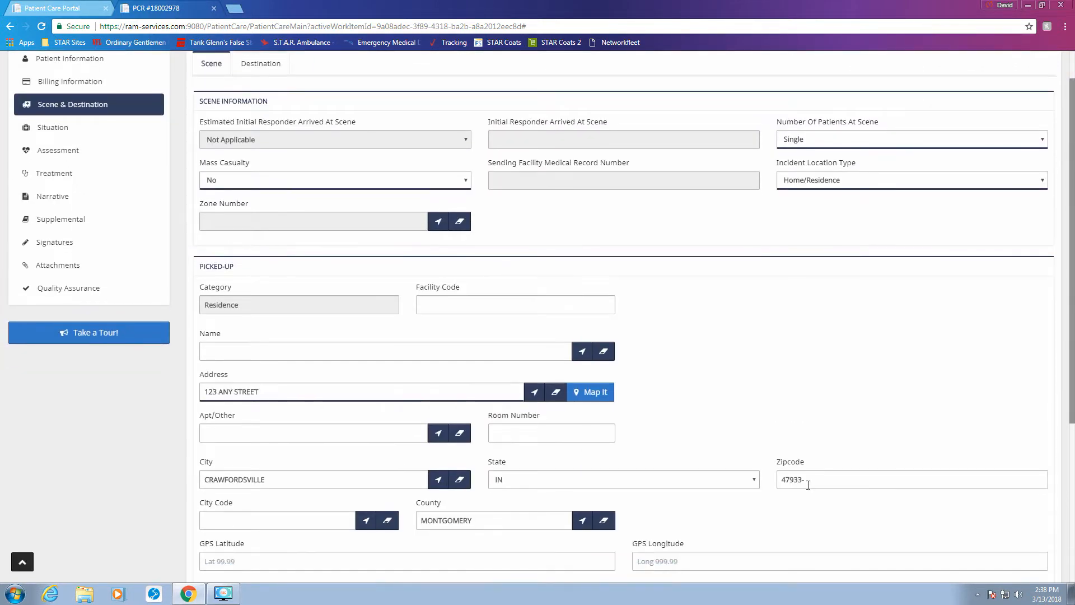
pyautogui.scroll(-2, 648, 499)
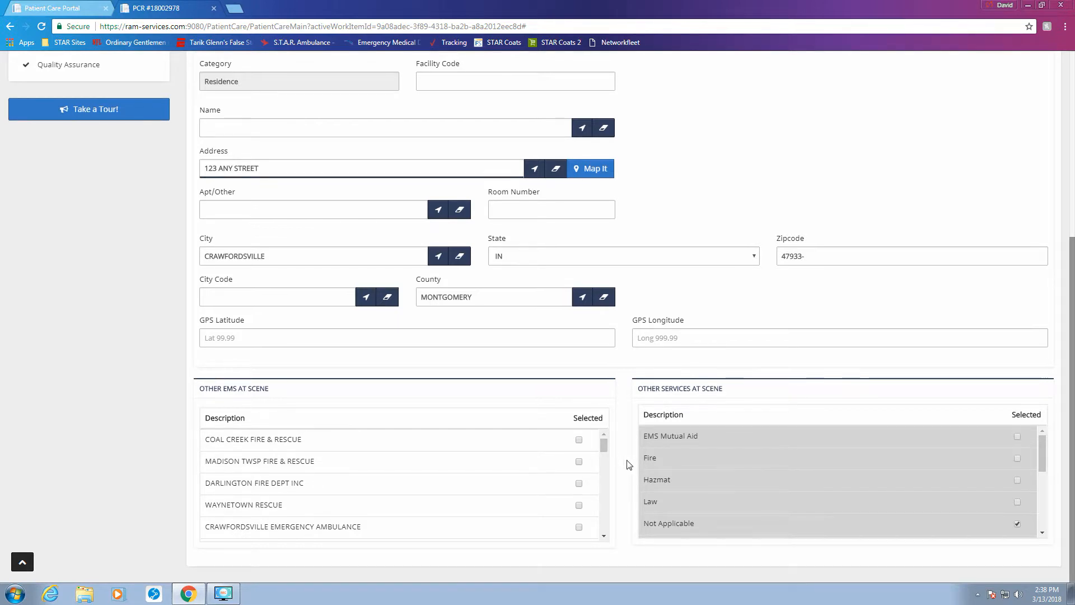
pyautogui.scroll(5, 630, 464)
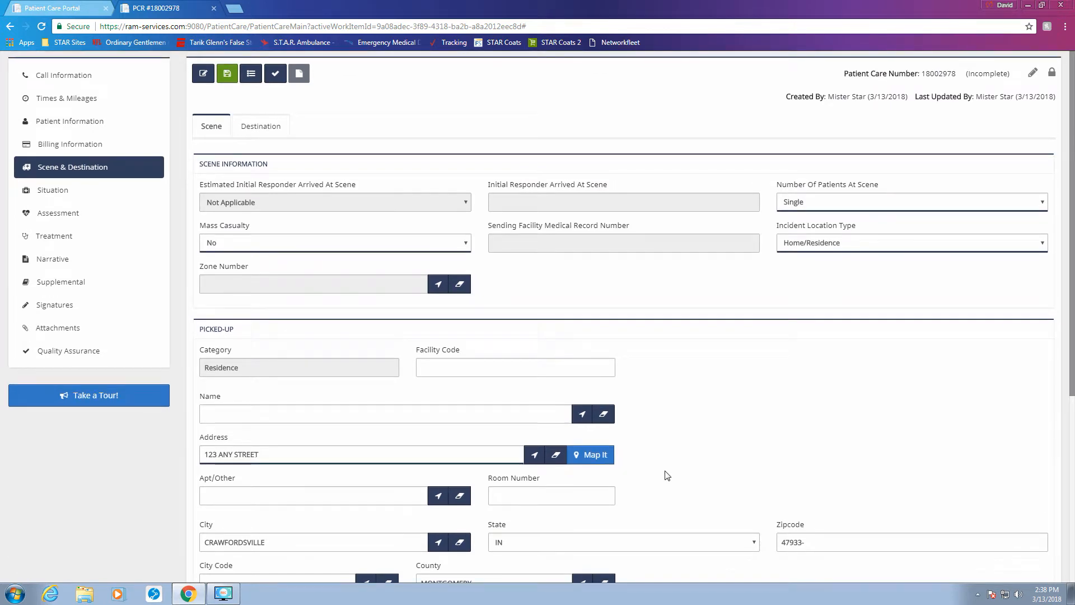
pyautogui.click(272, 132)
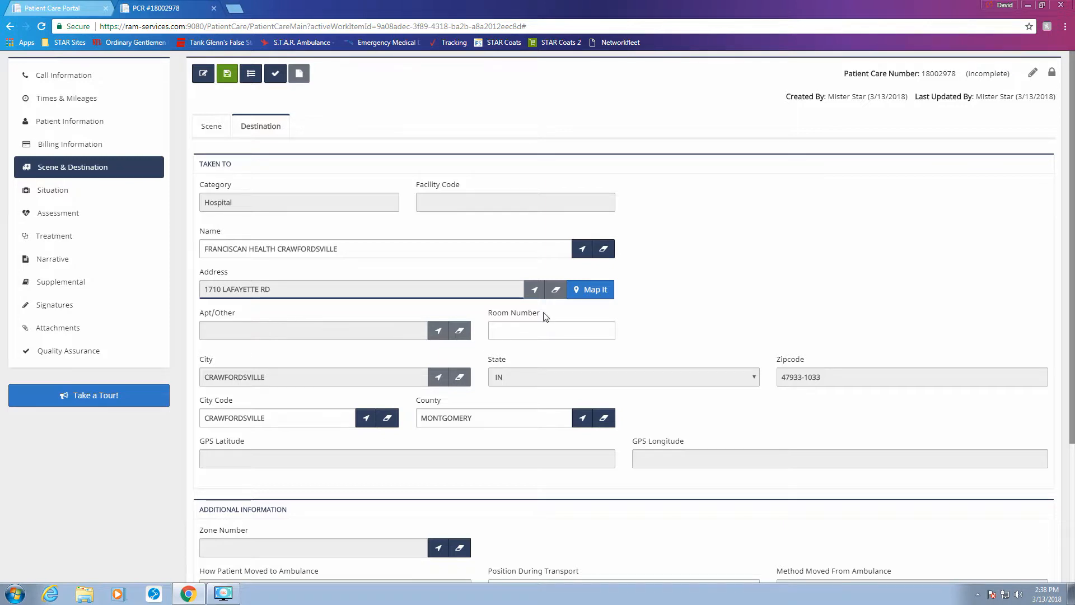
# Step: Select IU Health West Hospital from the Hospital transport locations as the destination
pyautogui.click(580, 250)
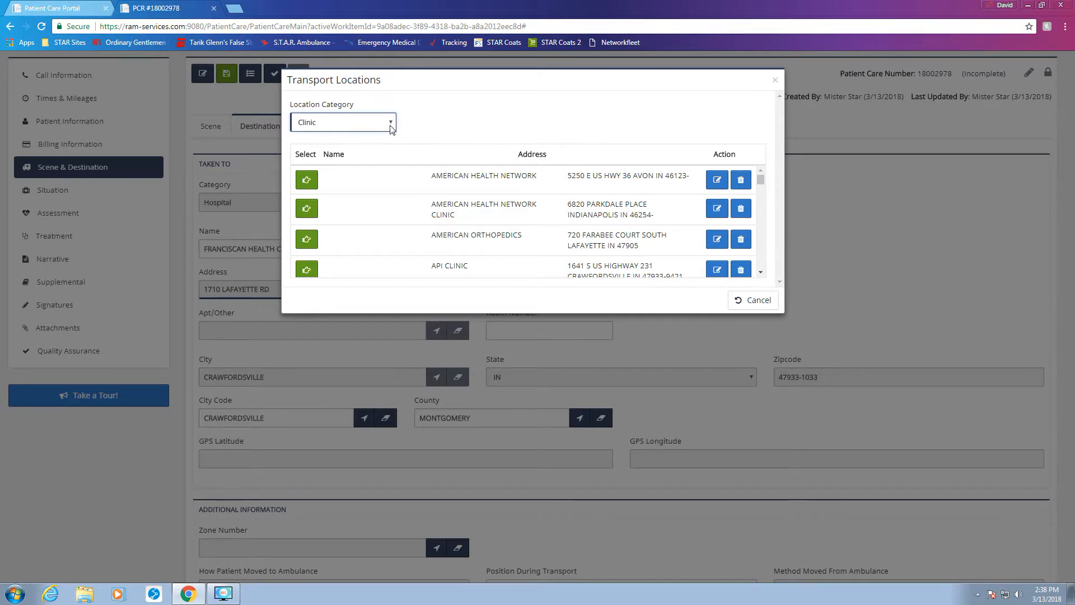
pyautogui.click(391, 128)
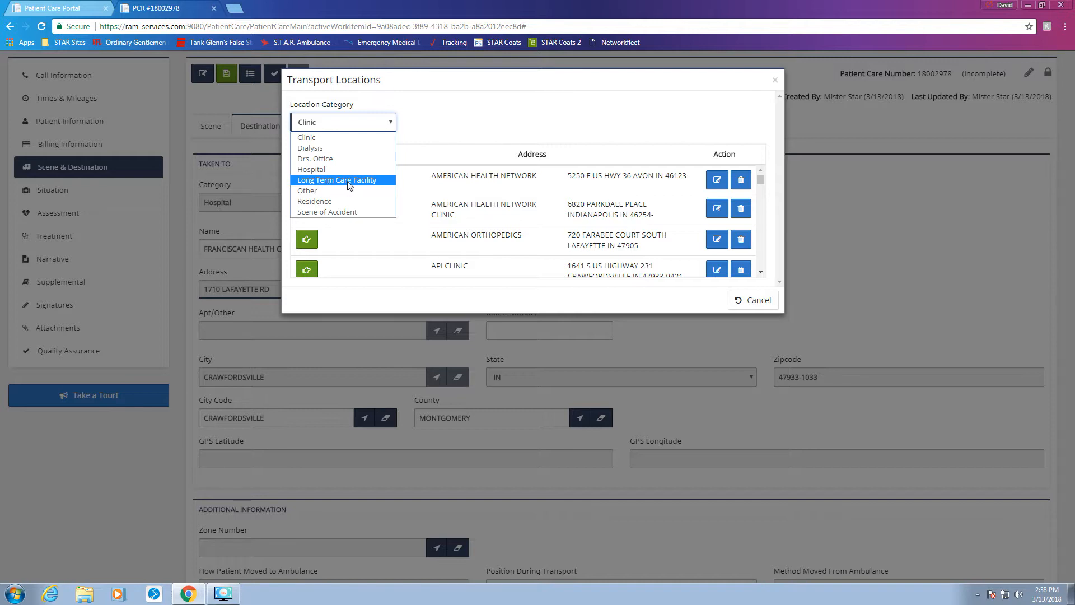
pyautogui.click(335, 169)
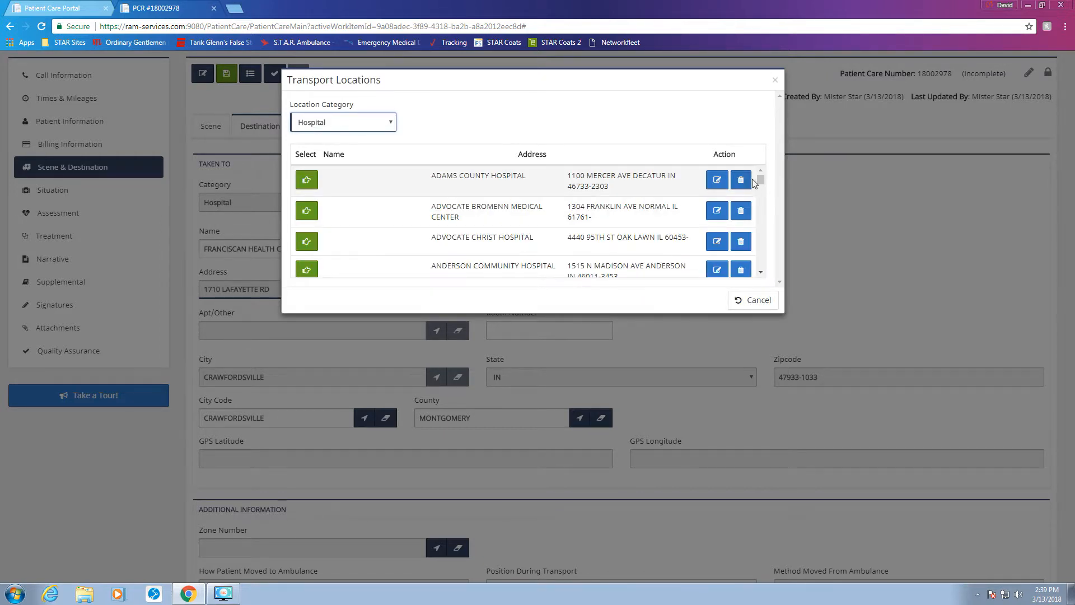
pyautogui.moveTo(759, 182); pyautogui.dragTo(764, 219)
pyautogui.scroll(-1, 493, 223)
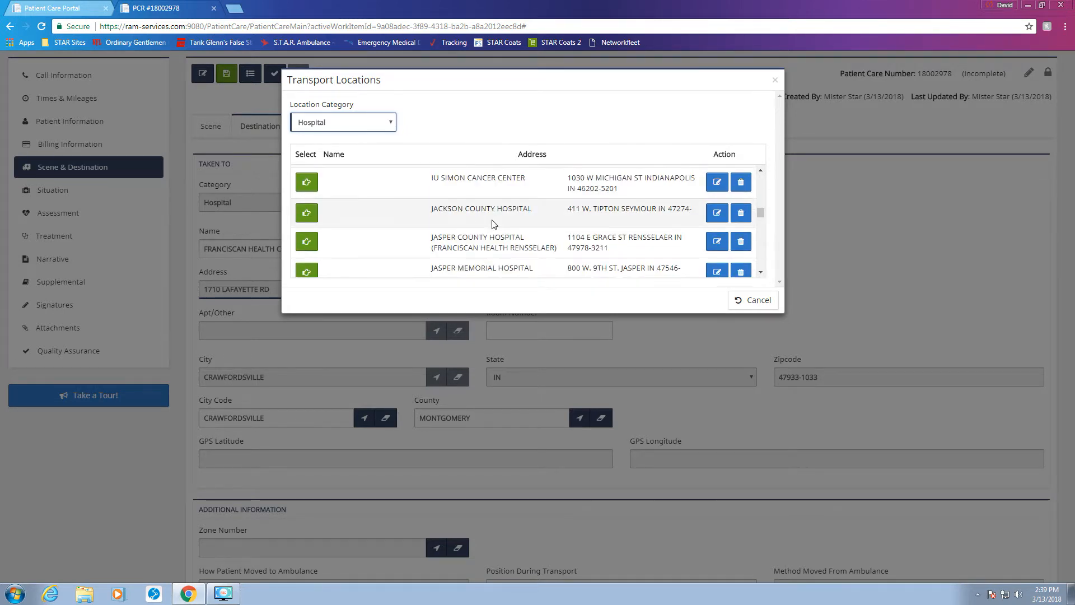
pyautogui.scroll(2, 493, 224)
pyautogui.scroll(1, 493, 224)
pyautogui.scroll(1, 492, 221)
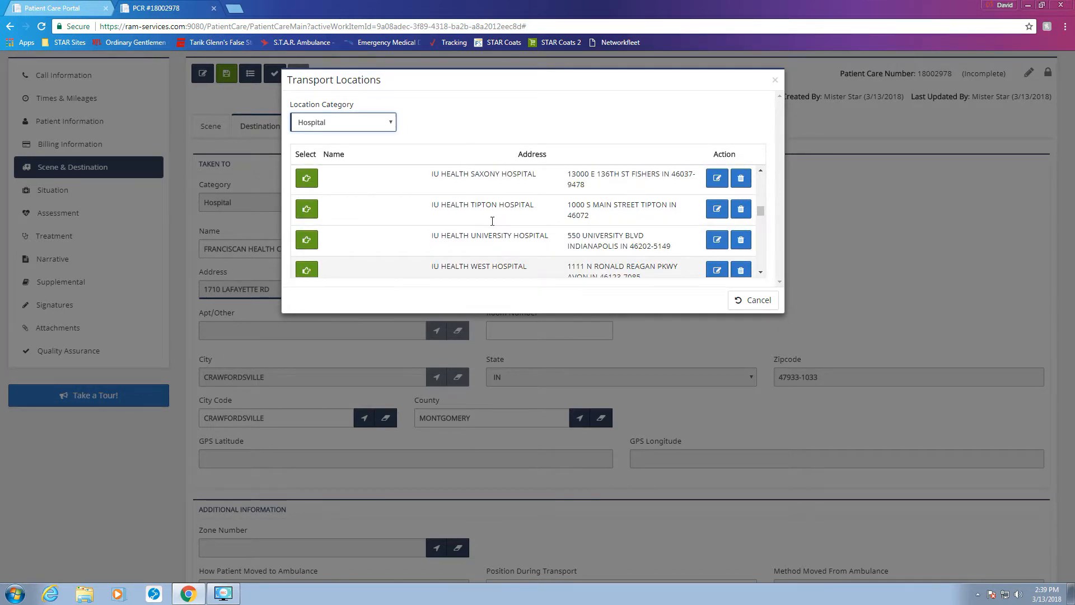
pyautogui.scroll(1, 493, 223)
pyautogui.scroll(-2, 493, 223)
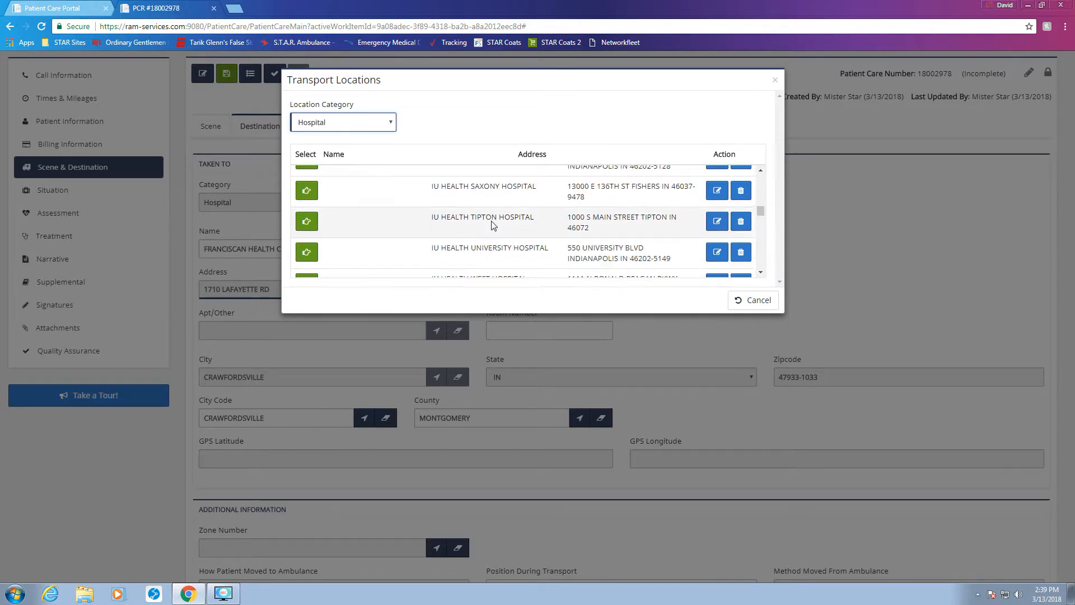
pyautogui.click(306, 228)
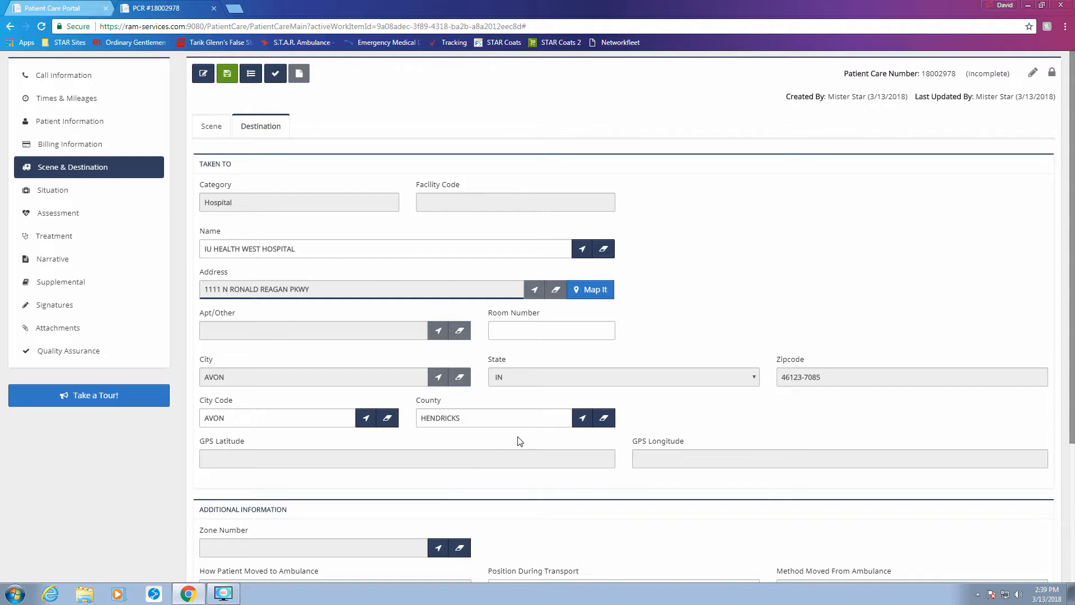
# Step: Keep Semi-Fowlers transport position and set transport mode to No Lights or Sirens
pyautogui.scroll(-3, 520, 441)
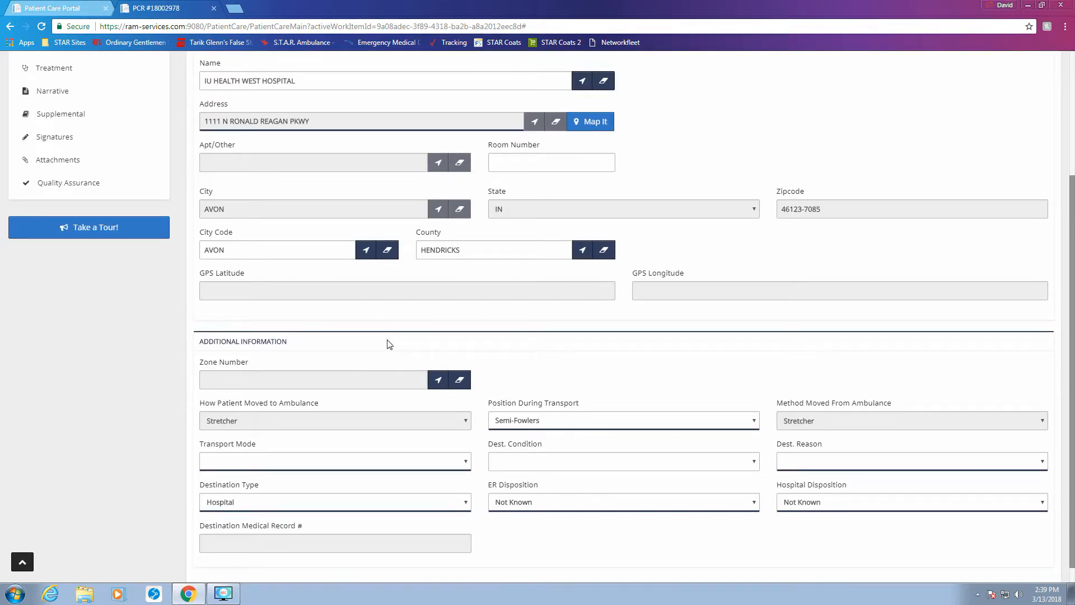
pyautogui.scroll(1, 390, 344)
pyautogui.scroll(-1, 390, 344)
pyautogui.scroll(-1, 389, 344)
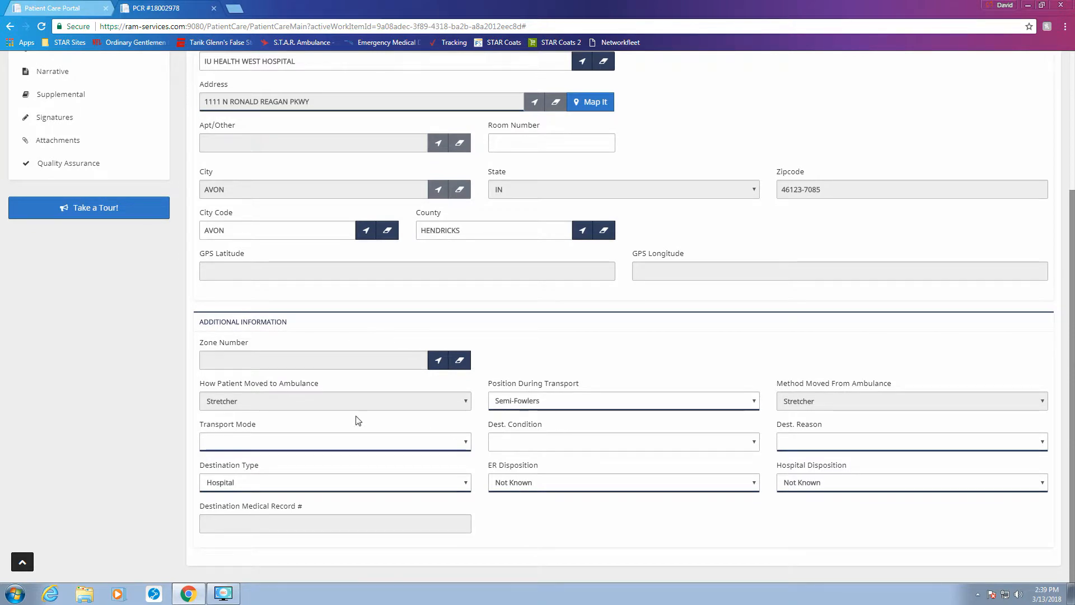
pyautogui.click(531, 404)
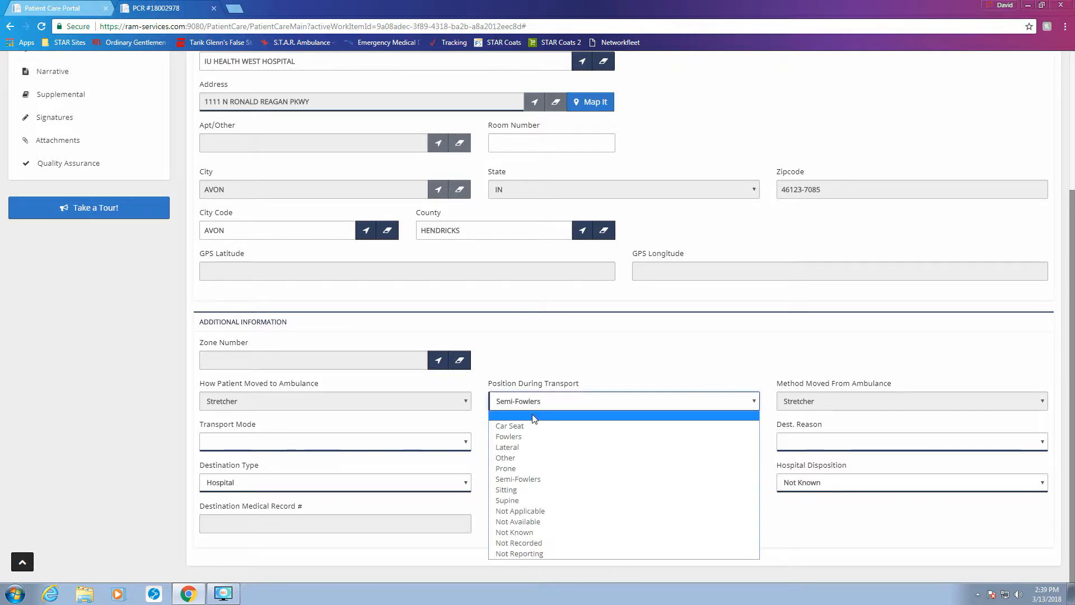
pyautogui.click(511, 480)
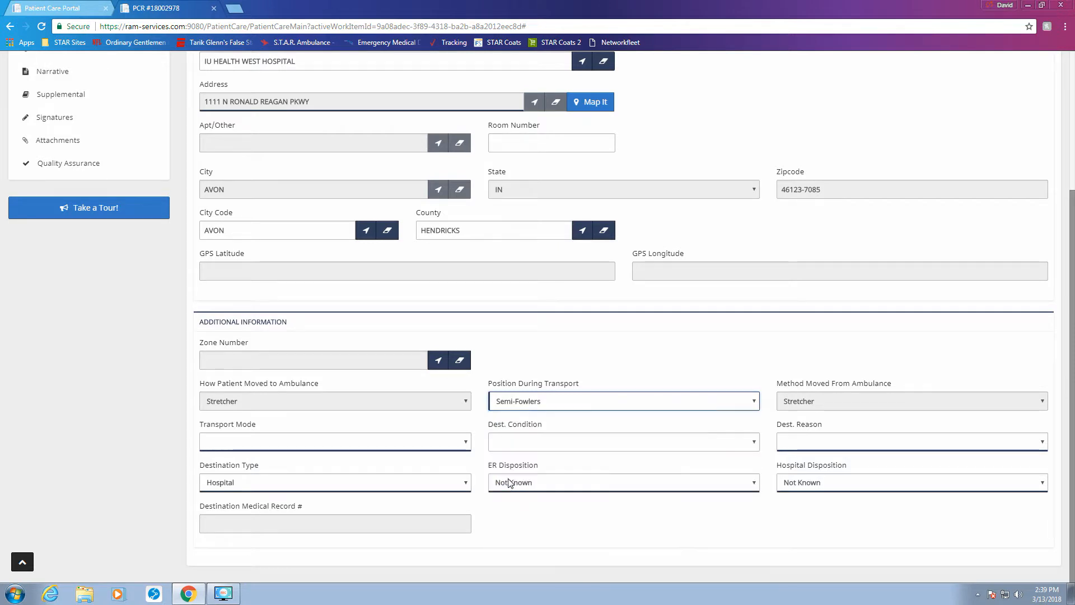
pyautogui.click(314, 443)
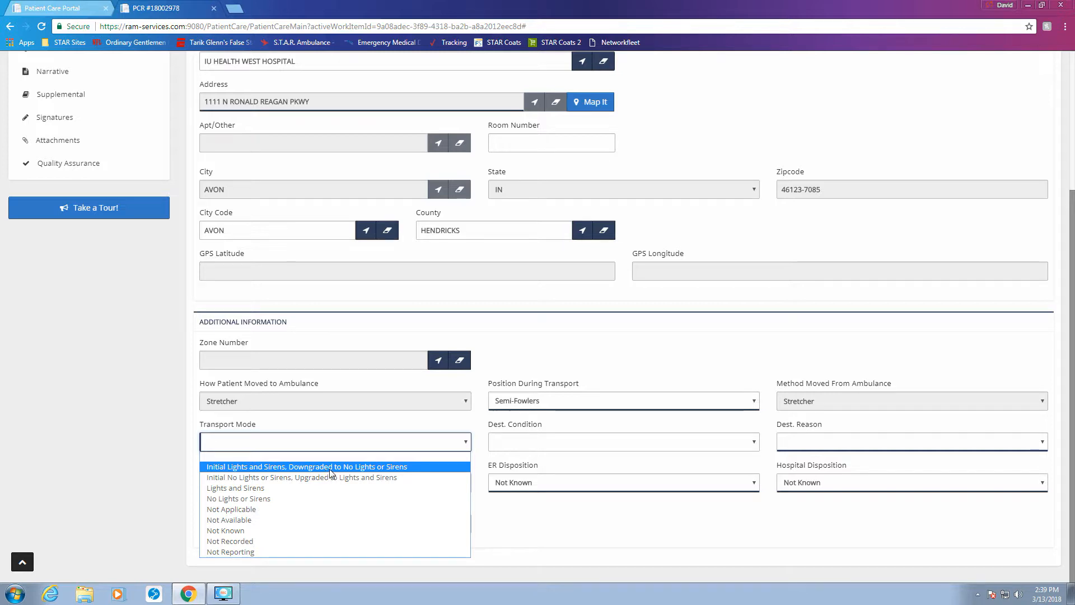
pyautogui.click(267, 499)
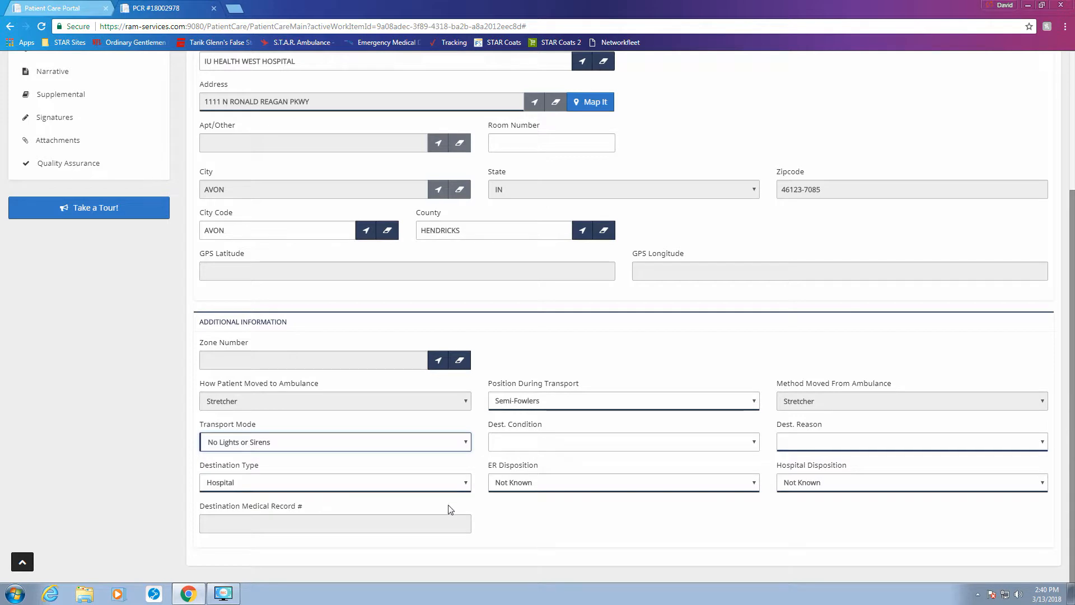
# Step: Set destination reason to Patient Choice and keep destination type Hospital
pyautogui.click(847, 446)
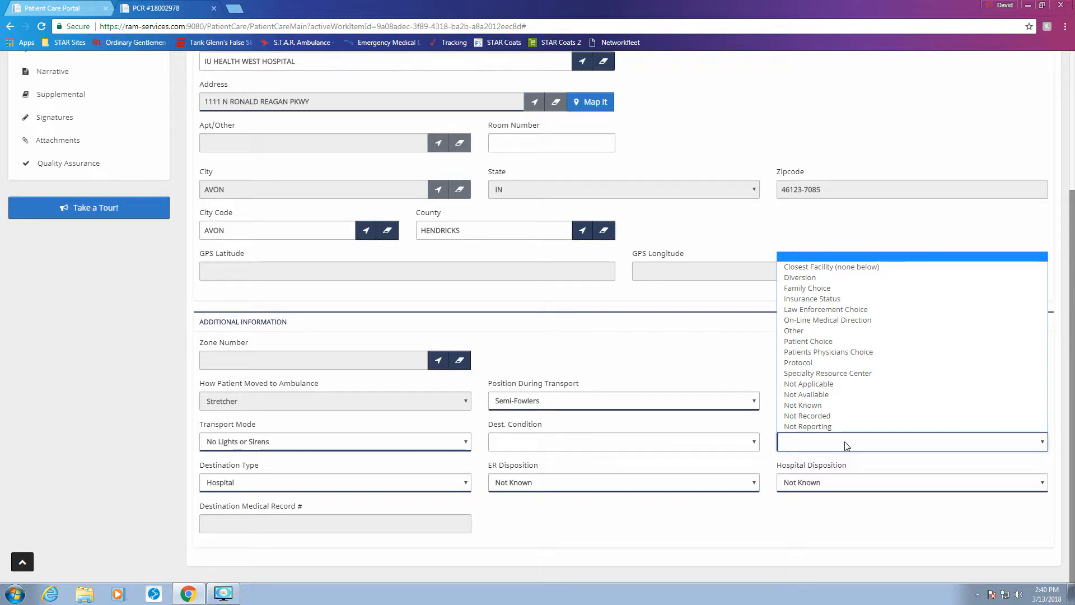
pyautogui.click(841, 346)
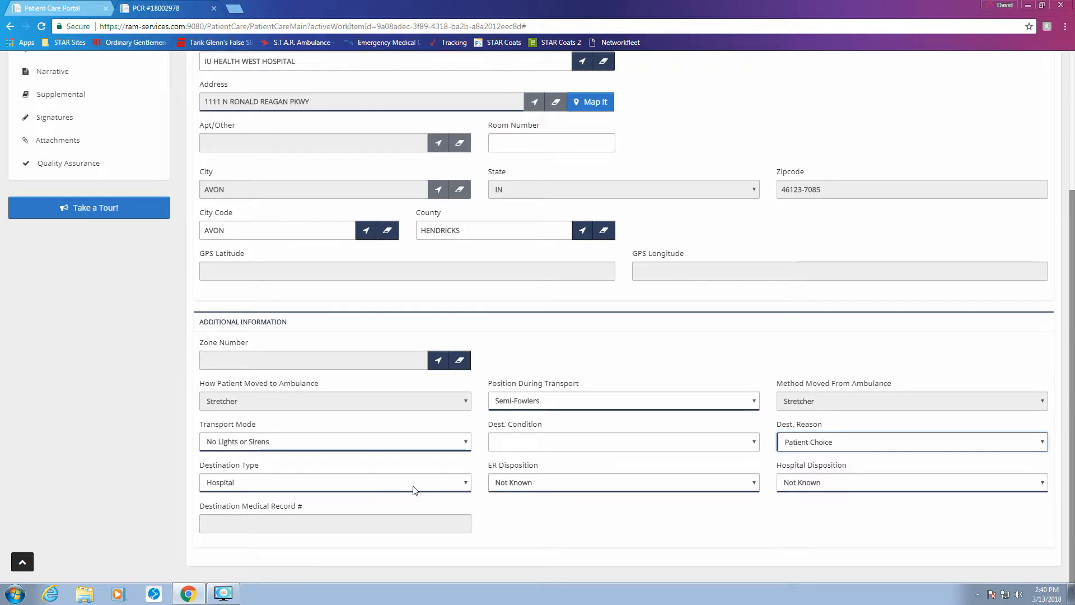
pyautogui.click(392, 491)
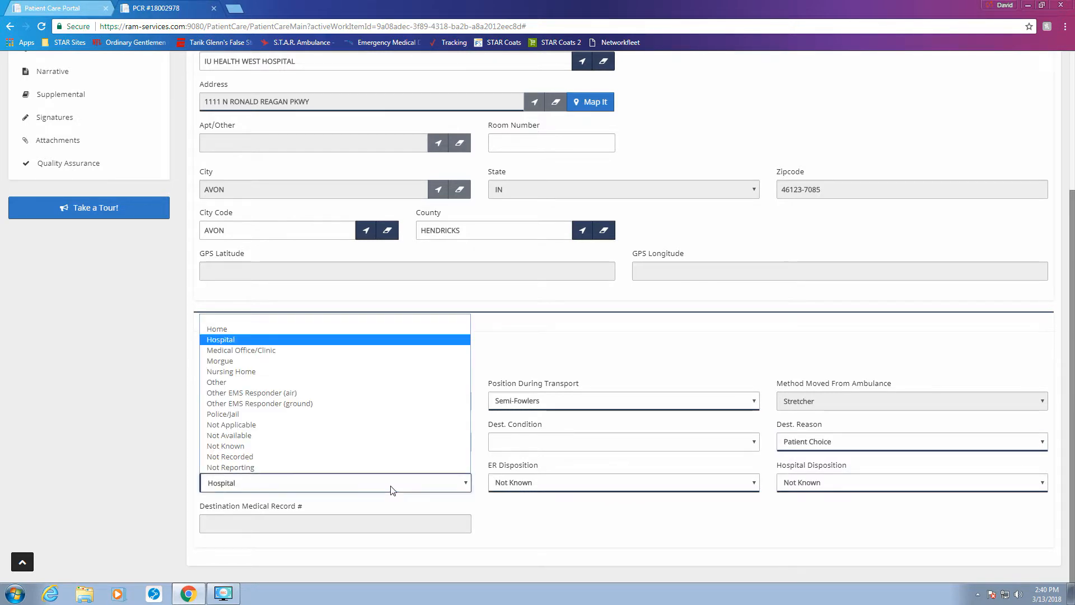
pyautogui.click(240, 340)
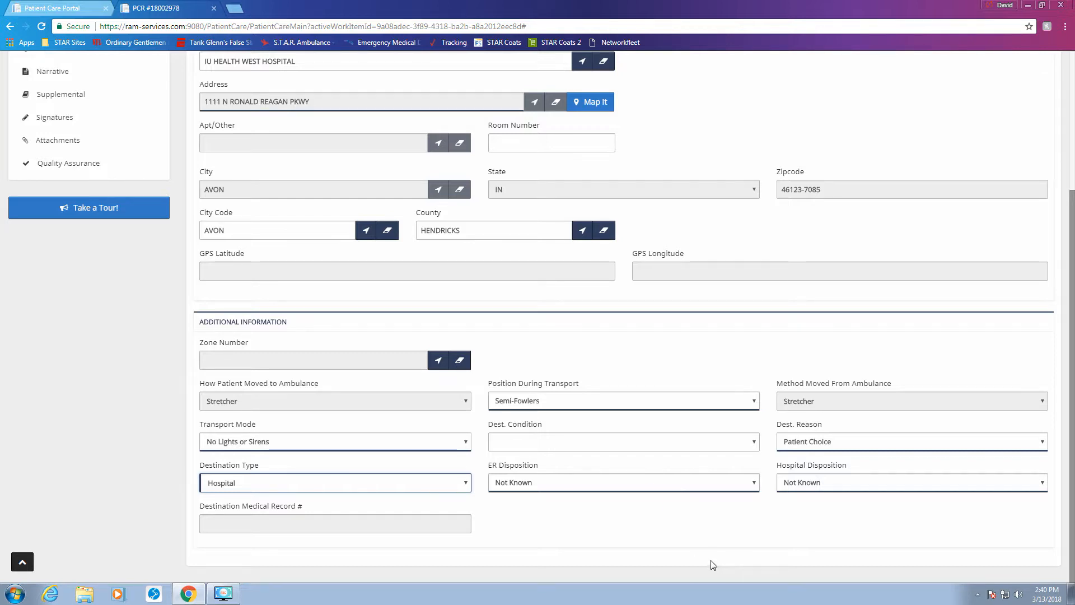
pyautogui.scroll(3, 822, 171)
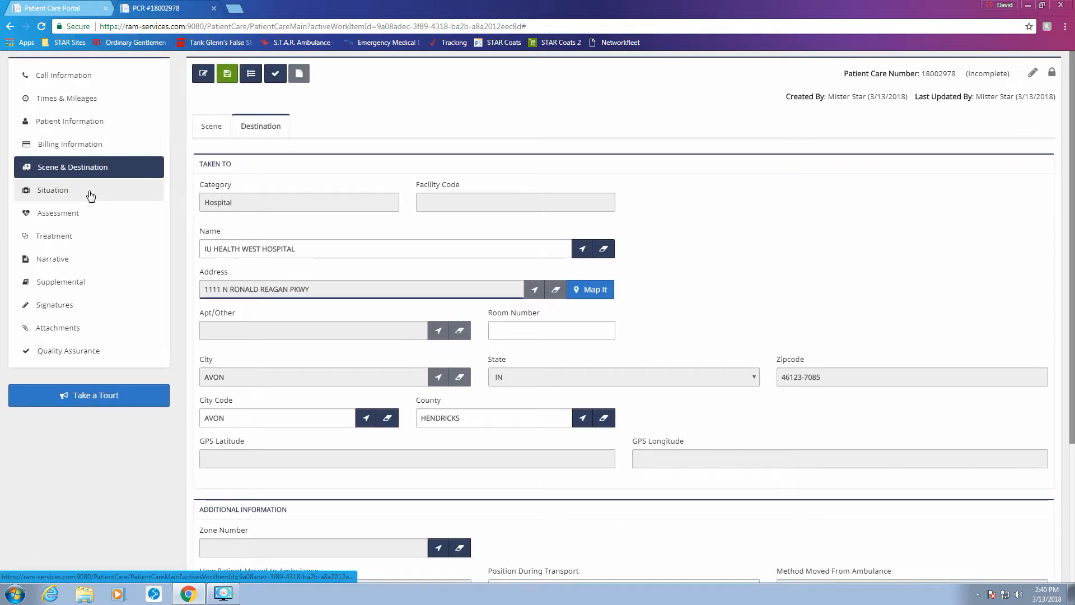
# Step: In the Situation section, enter ABDOMINAL PAIN as the chief complaint
pyautogui.click(89, 193)
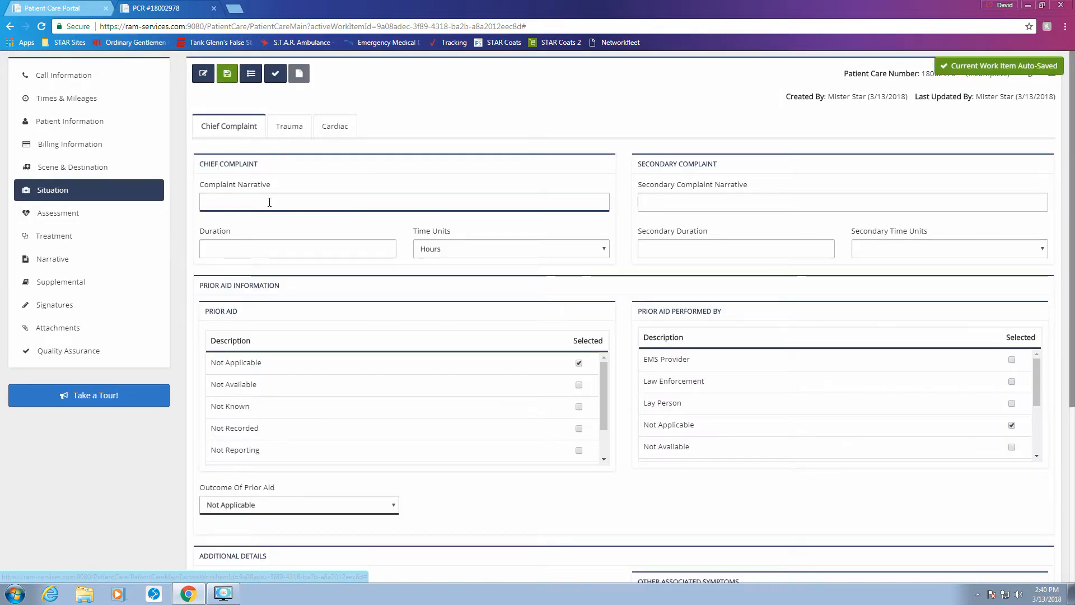
pyautogui.click(270, 201)
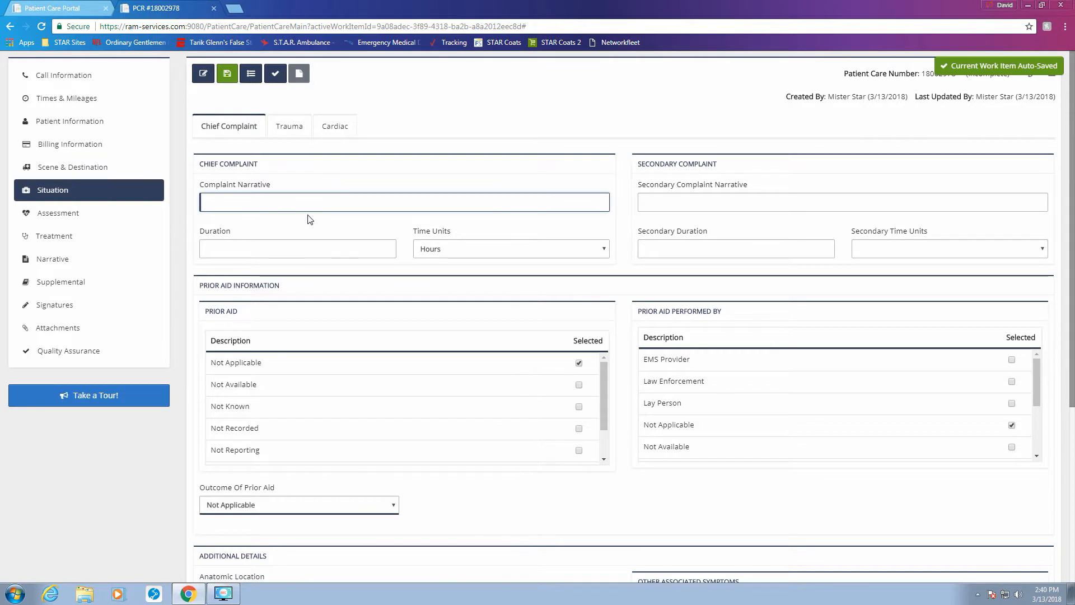
pyautogui.write('A')
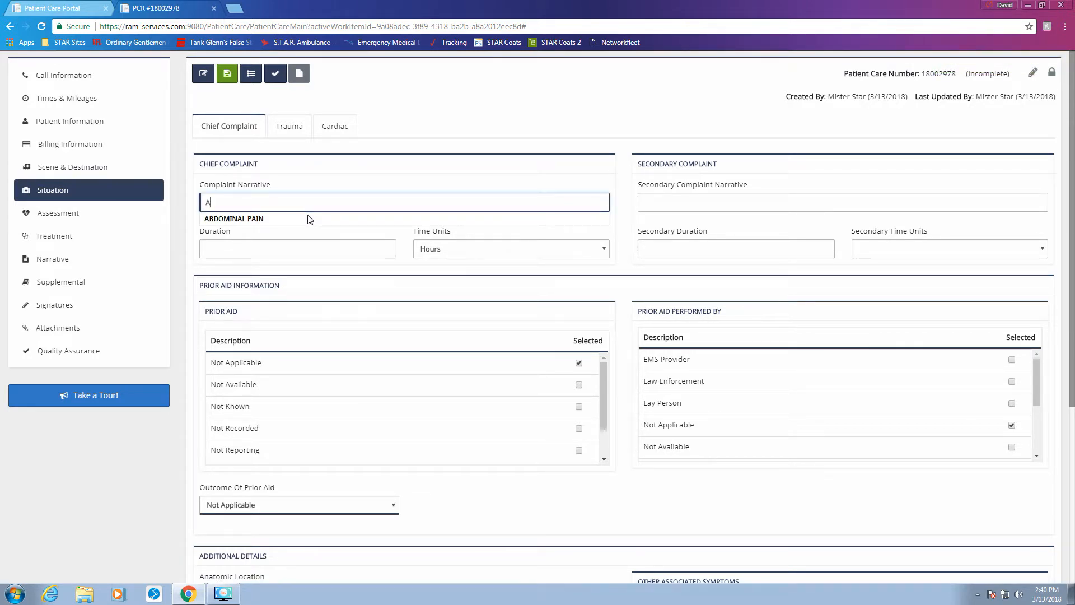
pyautogui.click(263, 219)
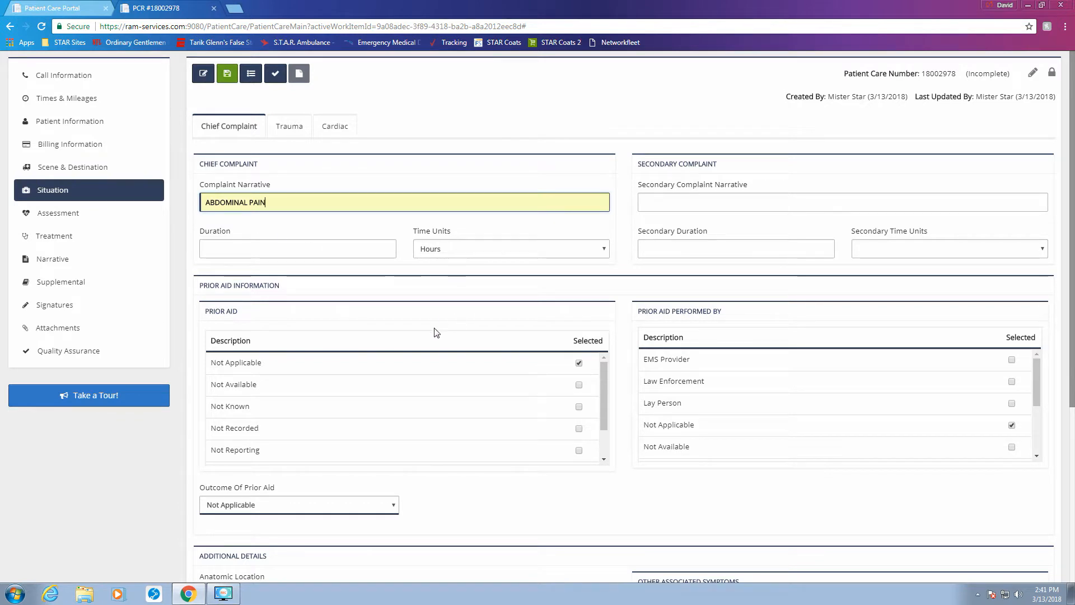
# Step: Set anatomic location Abdomen, organ system GI and primary symptom Pain
pyautogui.scroll(-1, 464, 291)
pyautogui.scroll(-1, 473, 294)
pyautogui.scroll(-1, 492, 308)
pyautogui.scroll(-1, 577, 372)
pyautogui.scroll(-2, 577, 369)
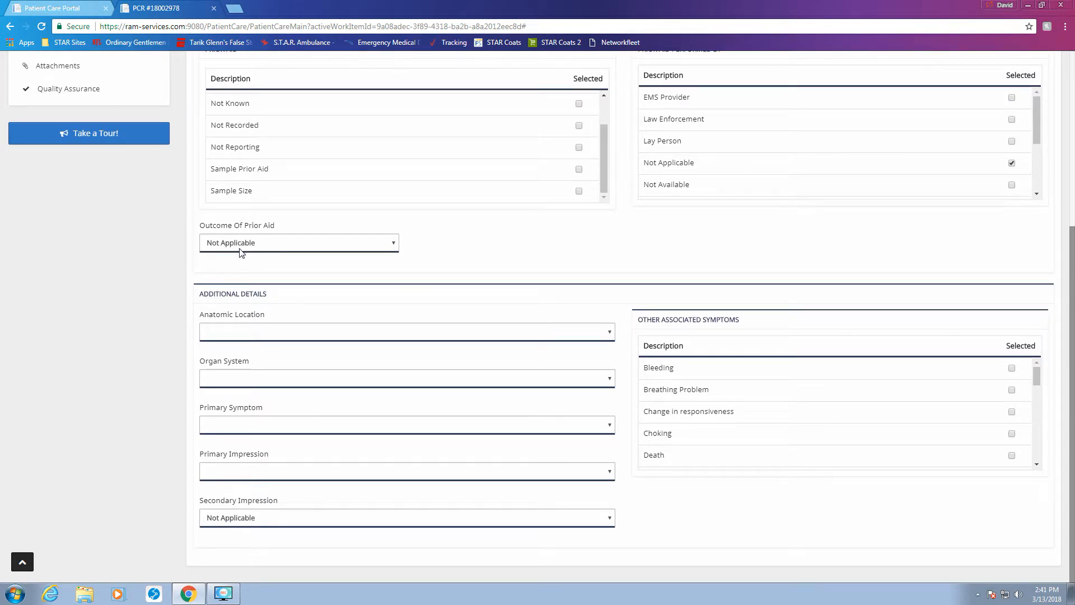
pyautogui.click(343, 338)
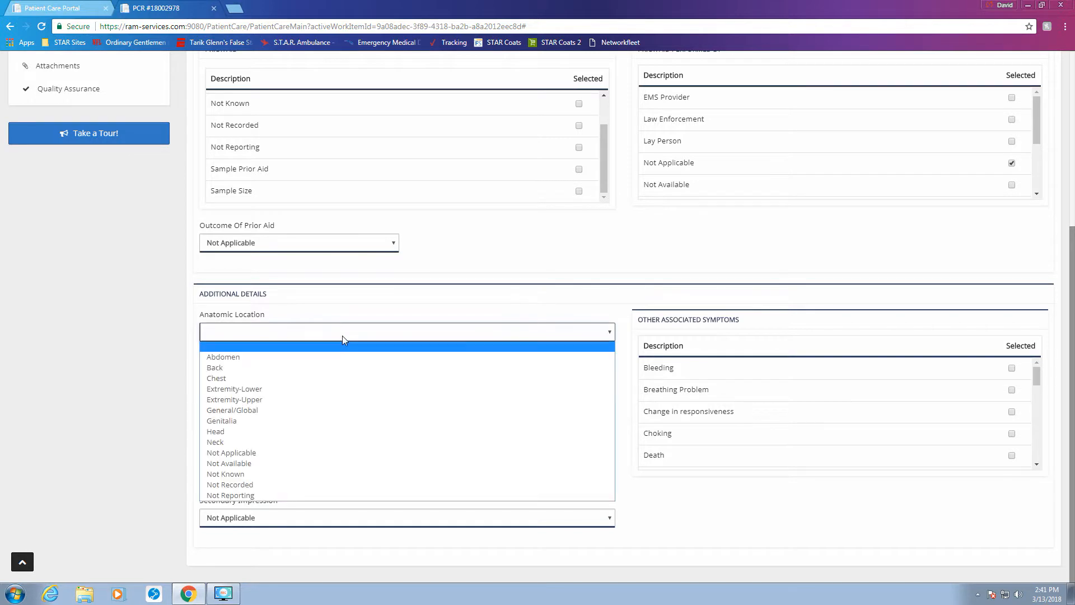
pyautogui.click(331, 360)
pyautogui.click(318, 379)
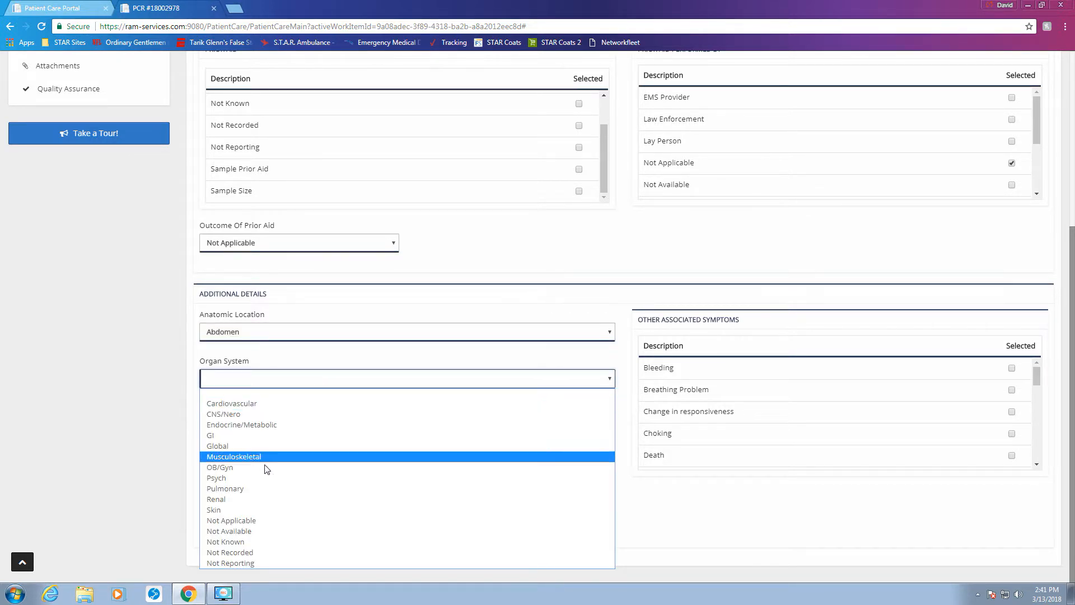
pyautogui.click(255, 436)
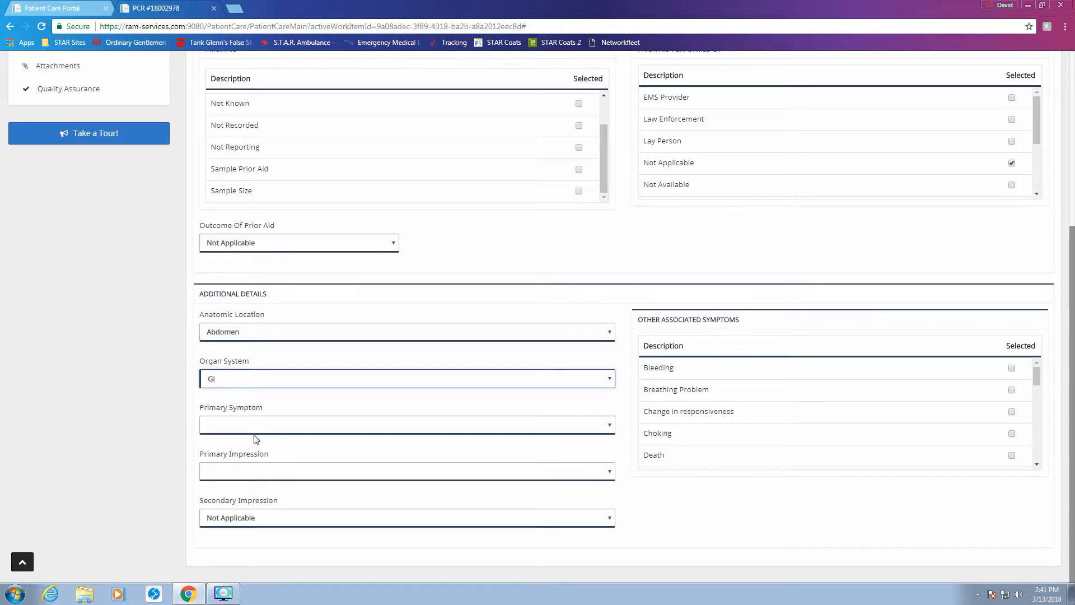
pyautogui.click(260, 425)
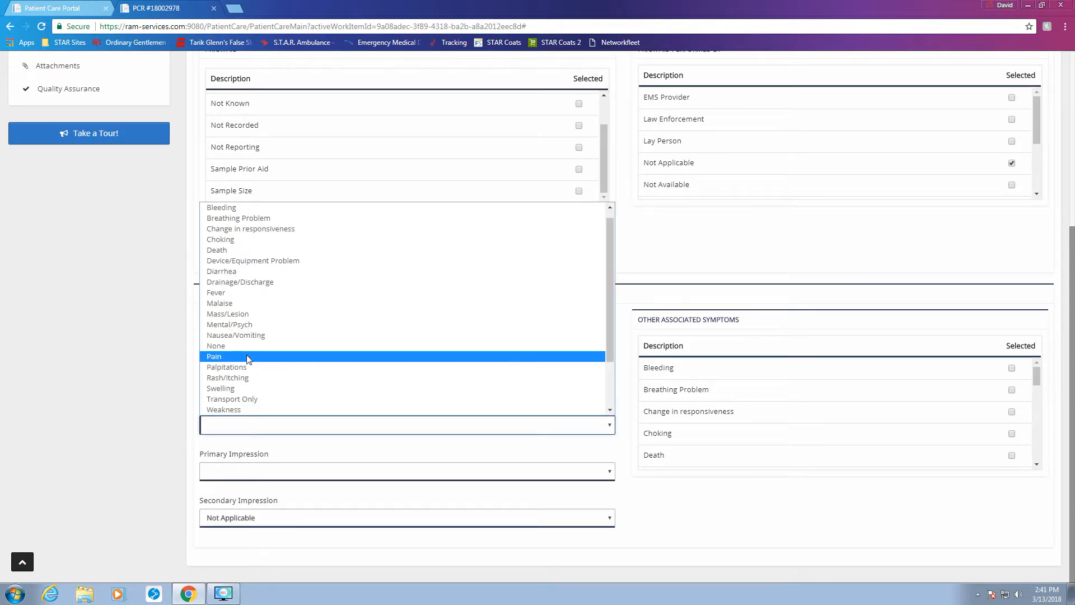
pyautogui.click(246, 355)
# Step: Choose 789.00- Abdominal pain / problems as the primary impression
pyautogui.click(266, 472)
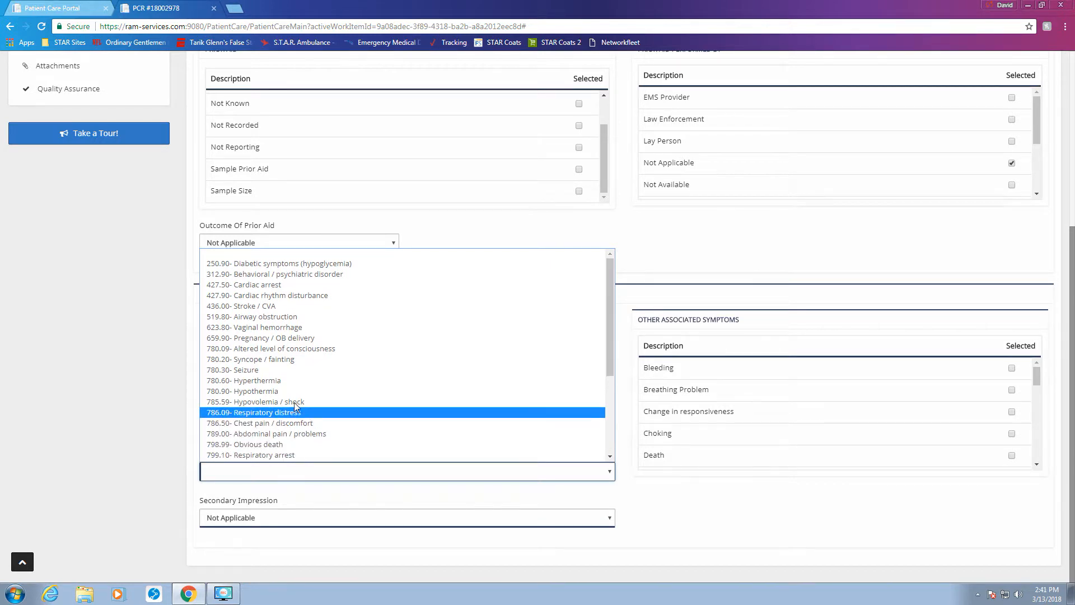
pyautogui.scroll(-5, 281, 276)
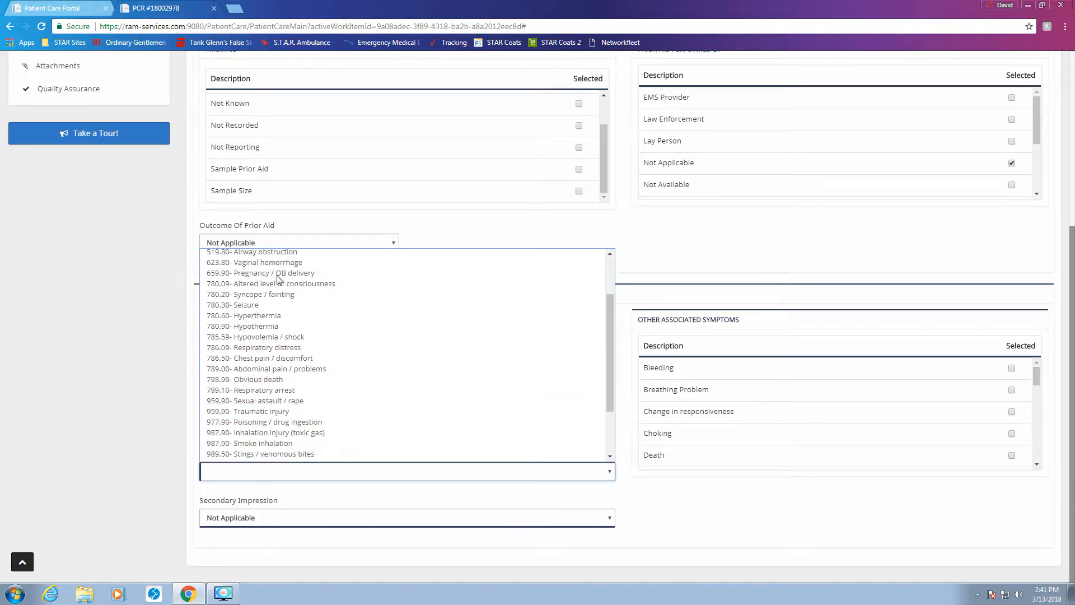
pyautogui.scroll(3, 290, 309)
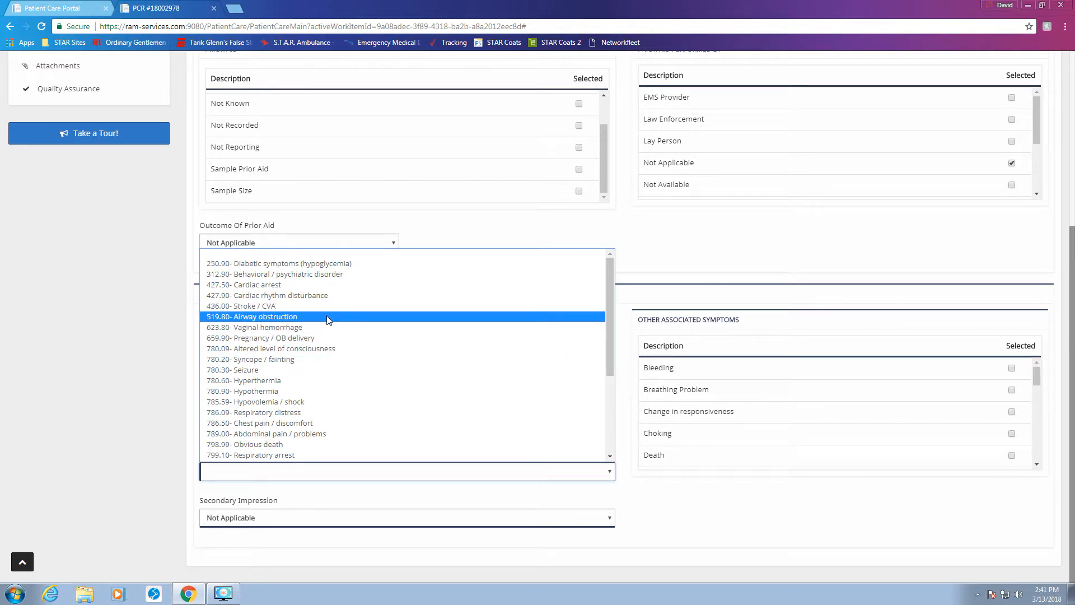
pyautogui.scroll(-4, 327, 316)
pyautogui.scroll(4, 327, 316)
pyautogui.scroll(-2, 290, 342)
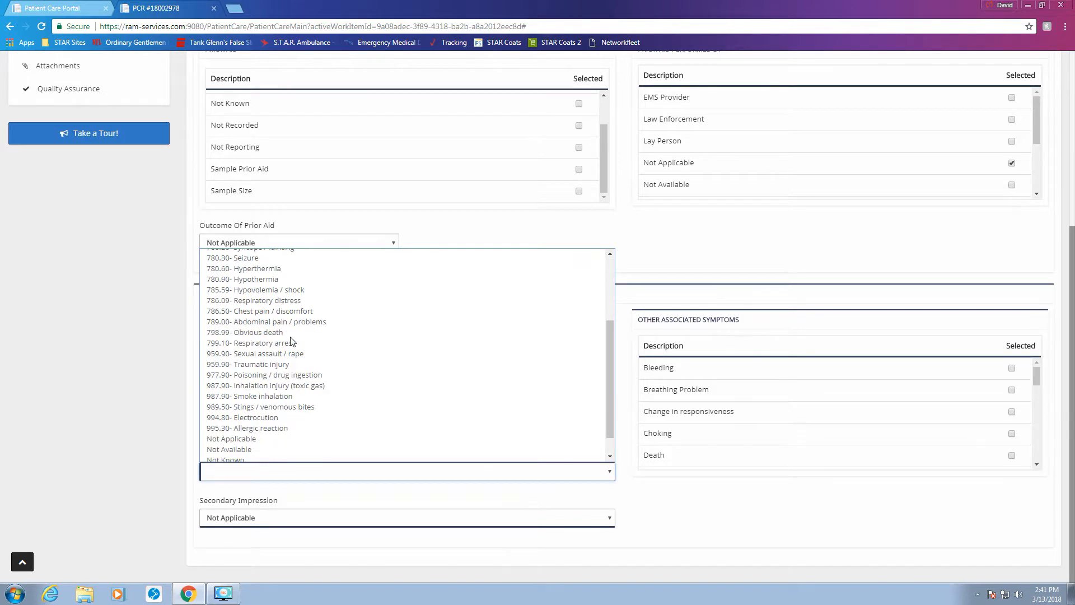
pyautogui.scroll(-1, 290, 342)
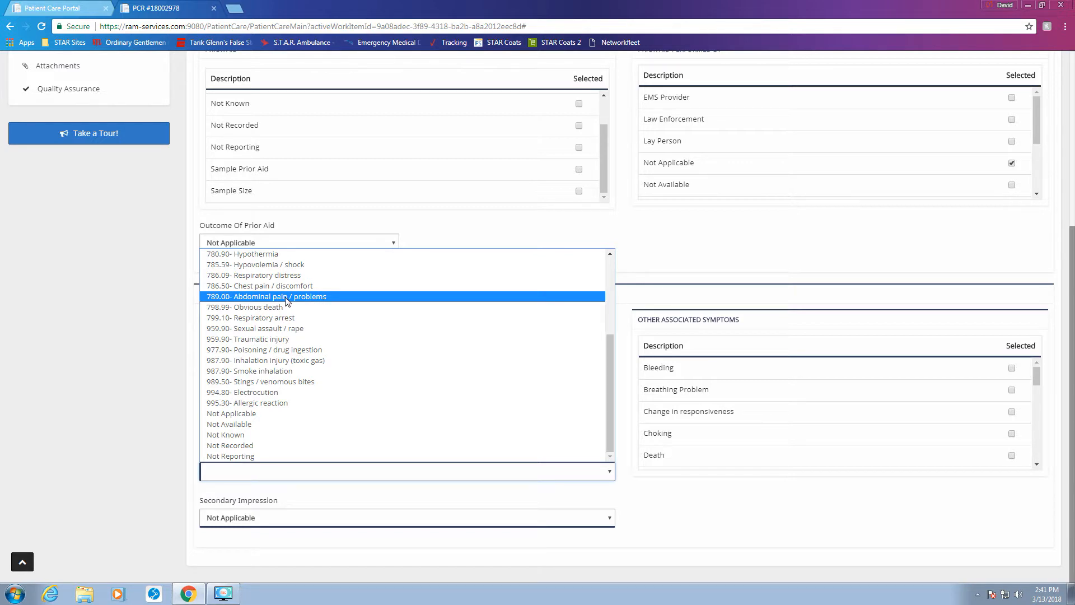
pyautogui.click(236, 298)
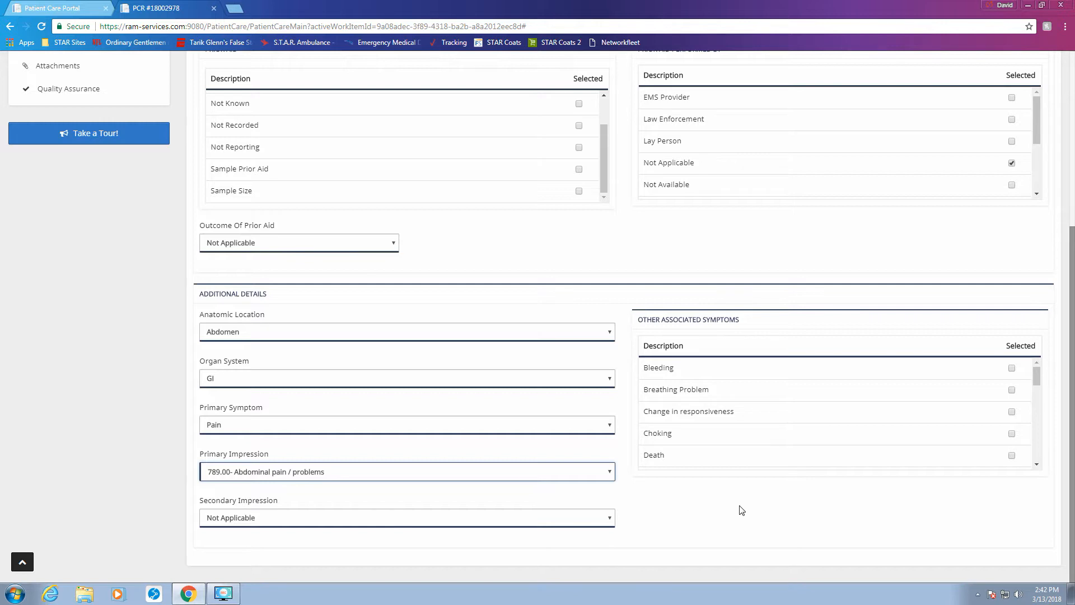
pyautogui.scroll(5, 87, 392)
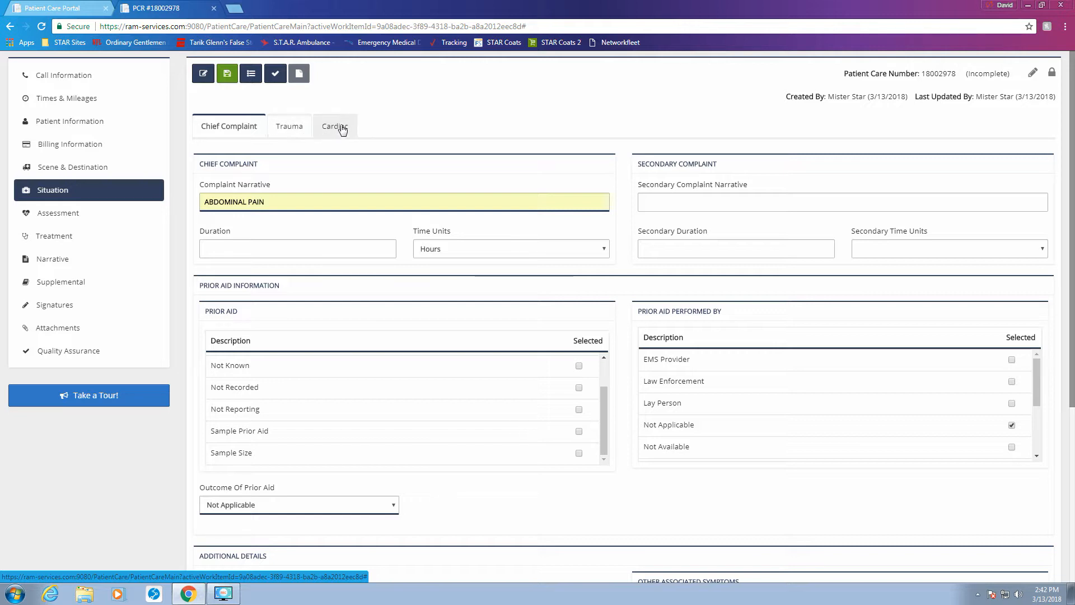
pyautogui.click(58, 219)
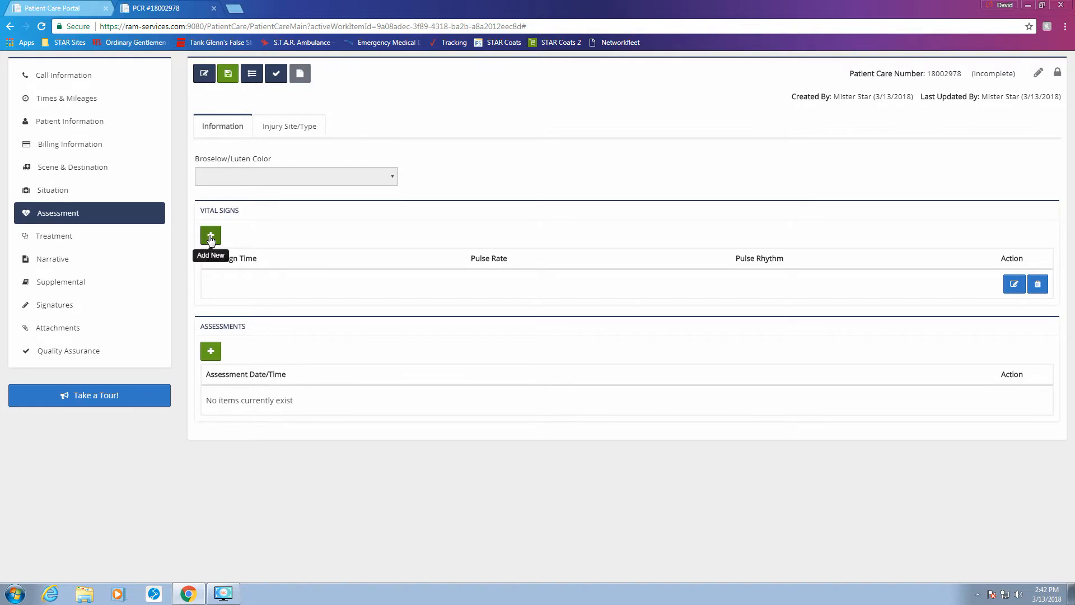
# Step: Start a new vital signs entry dated 03/13/2018 14:00
pyautogui.click(1012, 285)
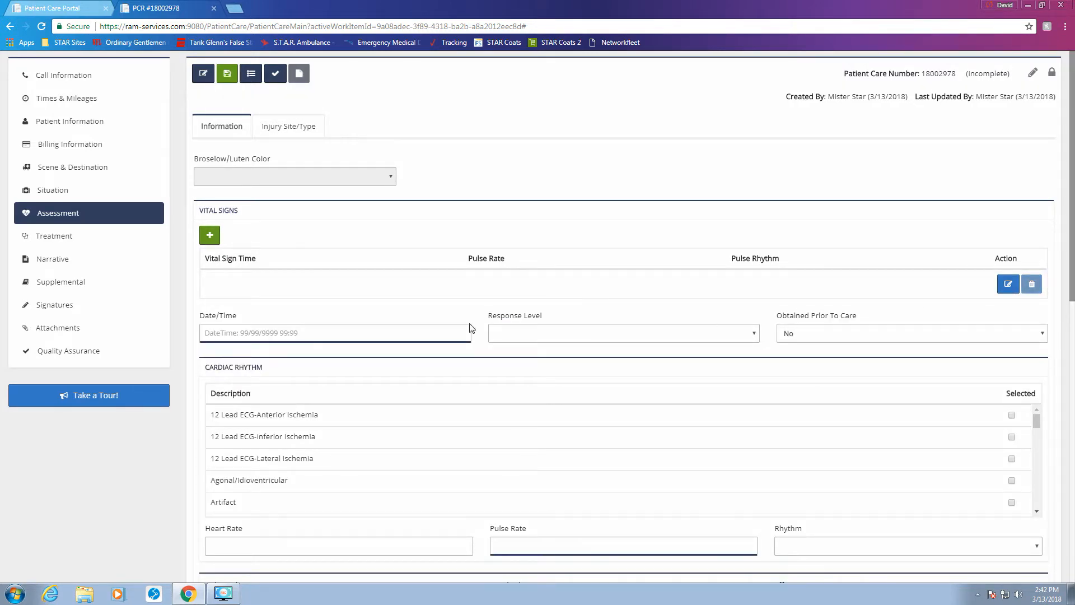
pyautogui.click(265, 331)
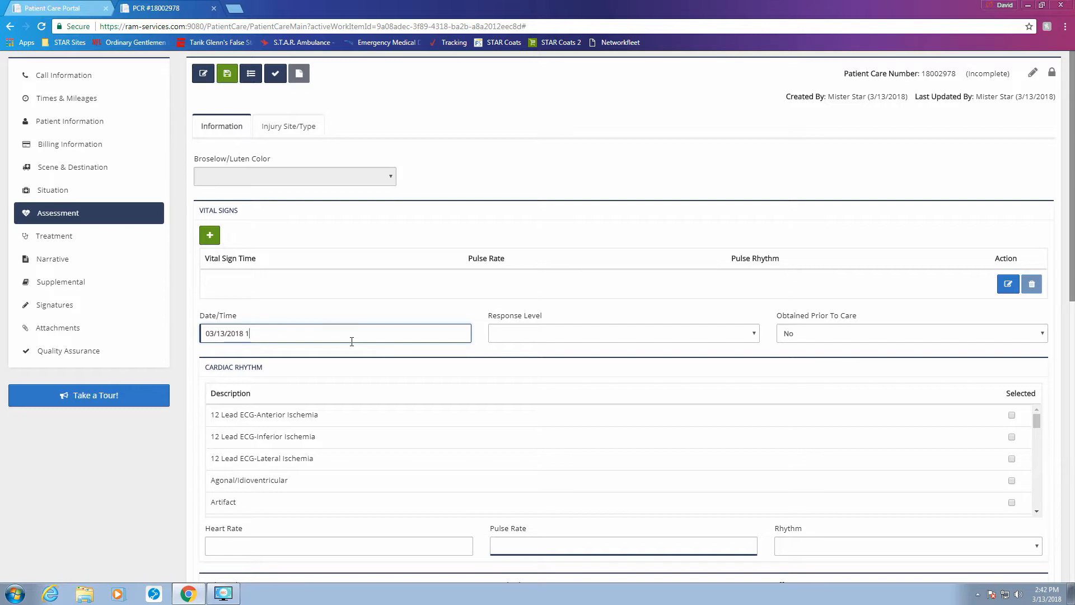
pyautogui.write('00')
pyautogui.scroll(-4, 352, 342)
pyautogui.scroll(-4, 863, 266)
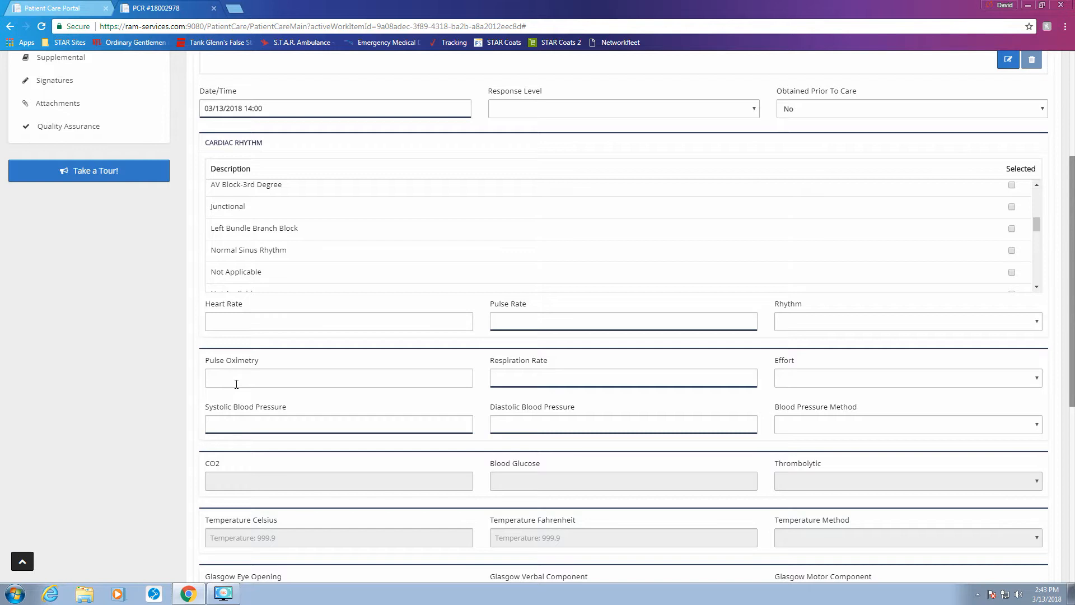
# Step: Enter pulse rate 88, respiration rate 18 and blood pressure 140/70
pyautogui.click(520, 323)
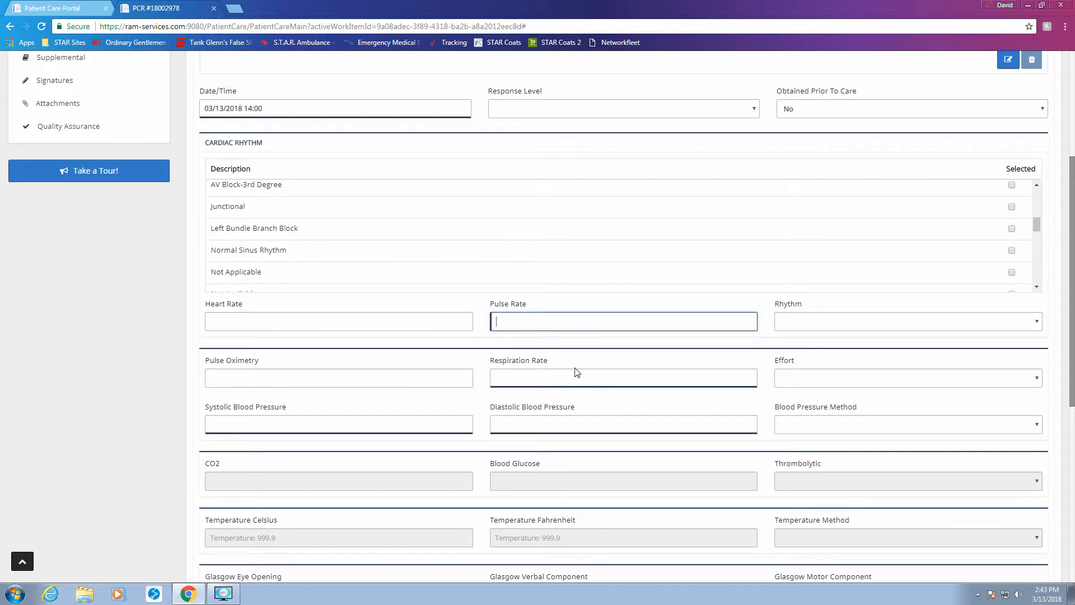
pyautogui.write('88')
pyautogui.press('Escape')
pyautogui.press('Tab')
pyautogui.press('Tab')
pyautogui.press('Tab')
pyautogui.press('Tab')
pyautogui.click(577, 372)
pyautogui.write('18')
pyautogui.press('Tab')
pyautogui.press('Tab')
pyautogui.write('140')
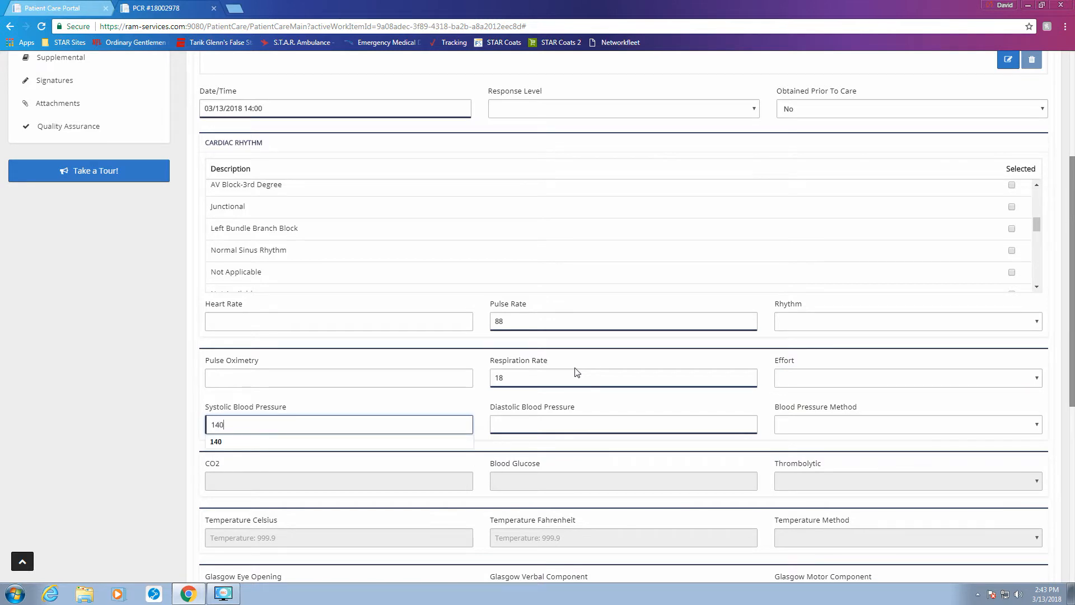
pyautogui.press('Tab')
pyautogui.write('70')
pyautogui.press('Tab')
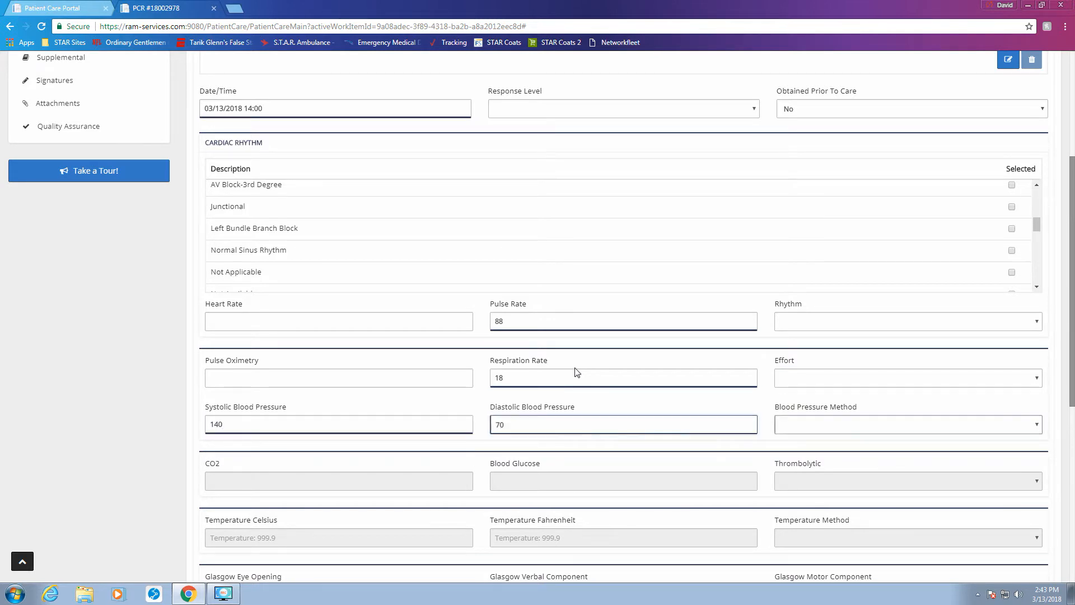
pyautogui.scroll(-4, 630, 369)
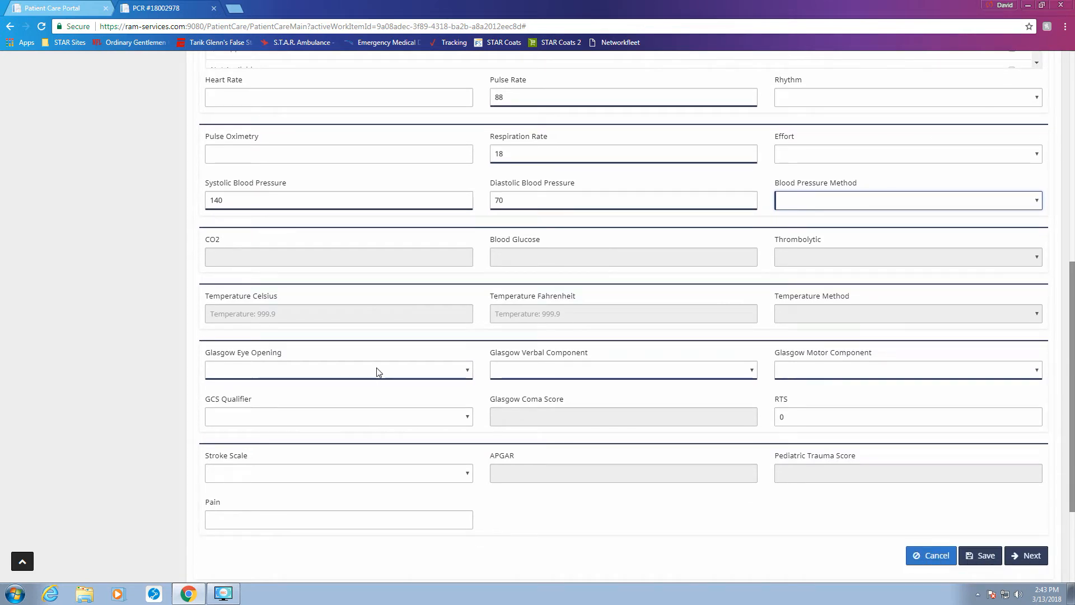
# Step: Set Glasgow eye opening to 4, verbal to 5 and motor to 6
pyautogui.click(378, 371)
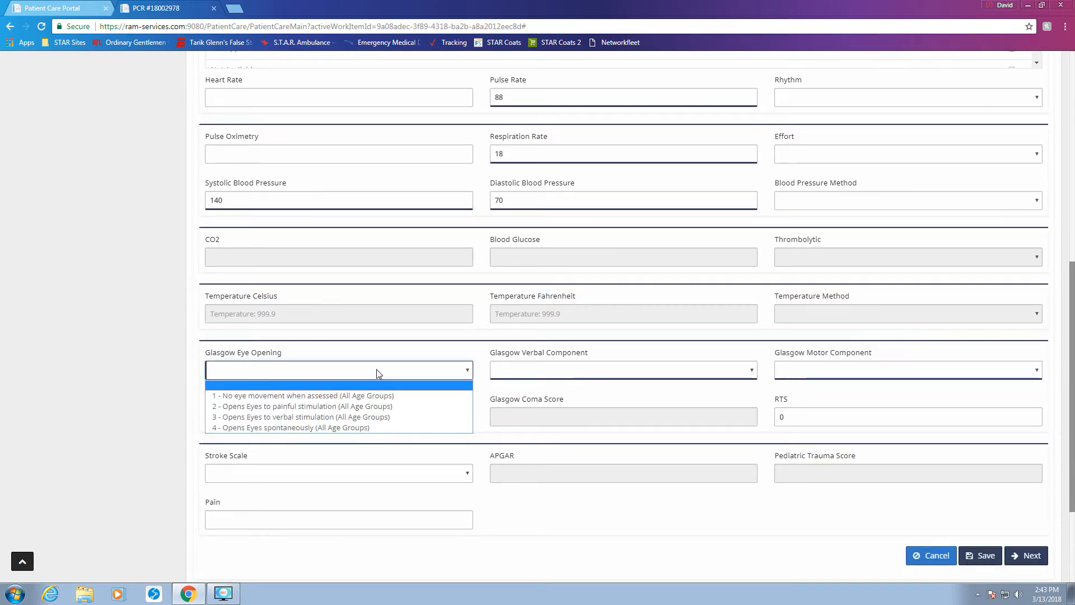
pyautogui.click(343, 427)
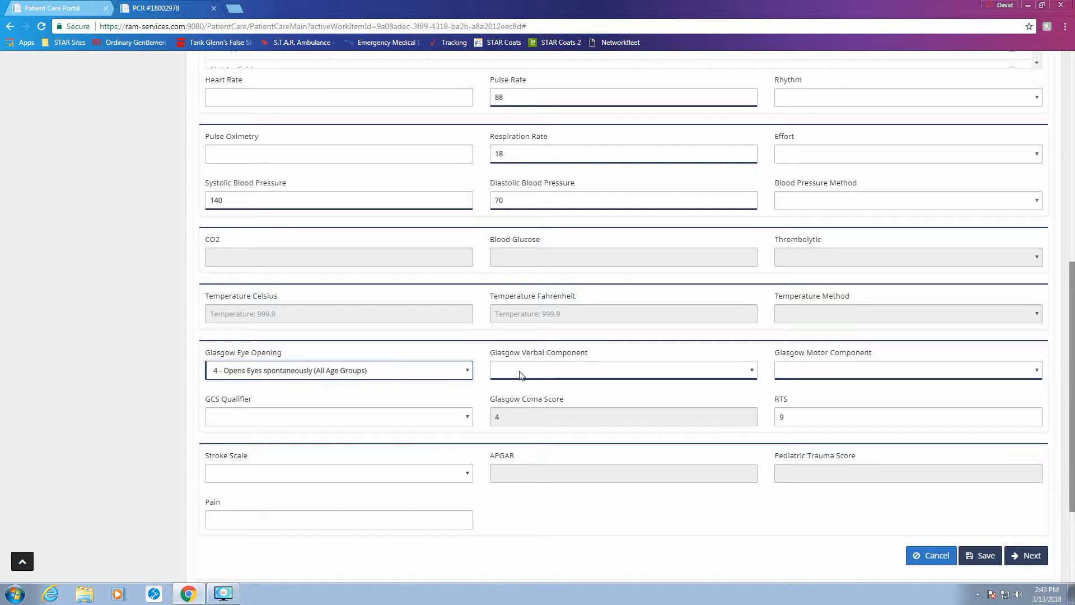
pyautogui.click(522, 372)
pyautogui.click(517, 437)
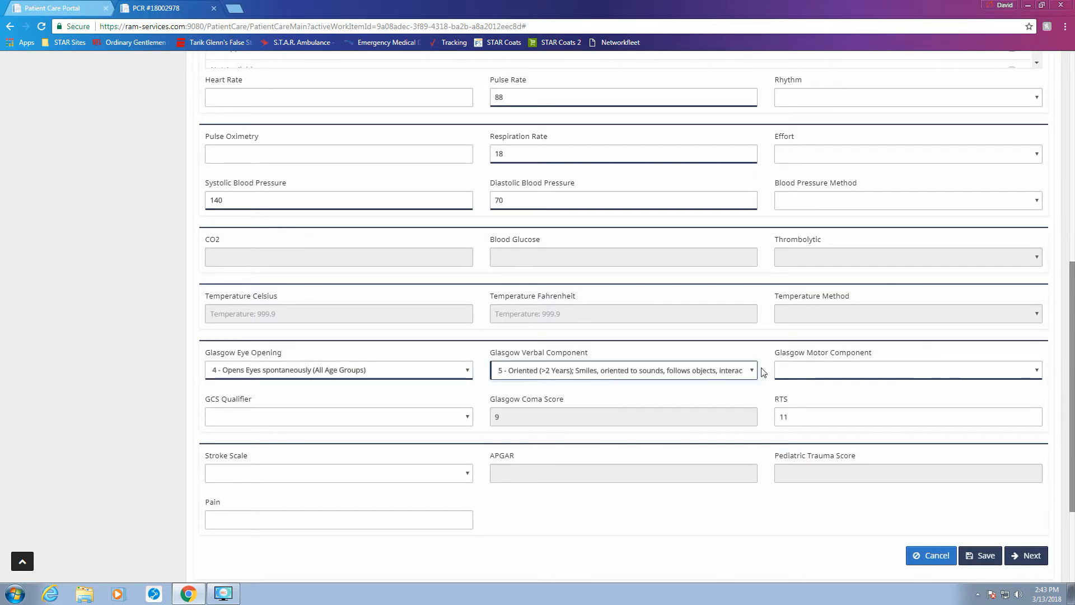
pyautogui.click(787, 371)
pyautogui.click(799, 449)
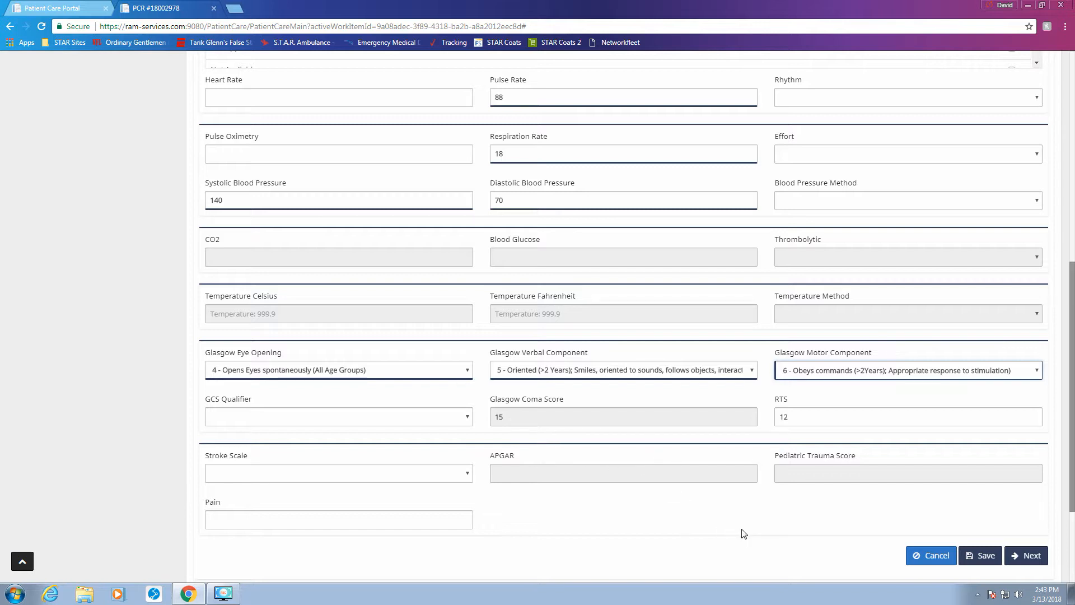
# Step: Save the 03/13/2018 14:00 vital signs entry with GCS 15
pyautogui.scroll(-1, 744, 534)
pyautogui.scroll(2, 747, 536)
pyautogui.scroll(-2, 751, 536)
pyautogui.scroll(4, 796, 451)
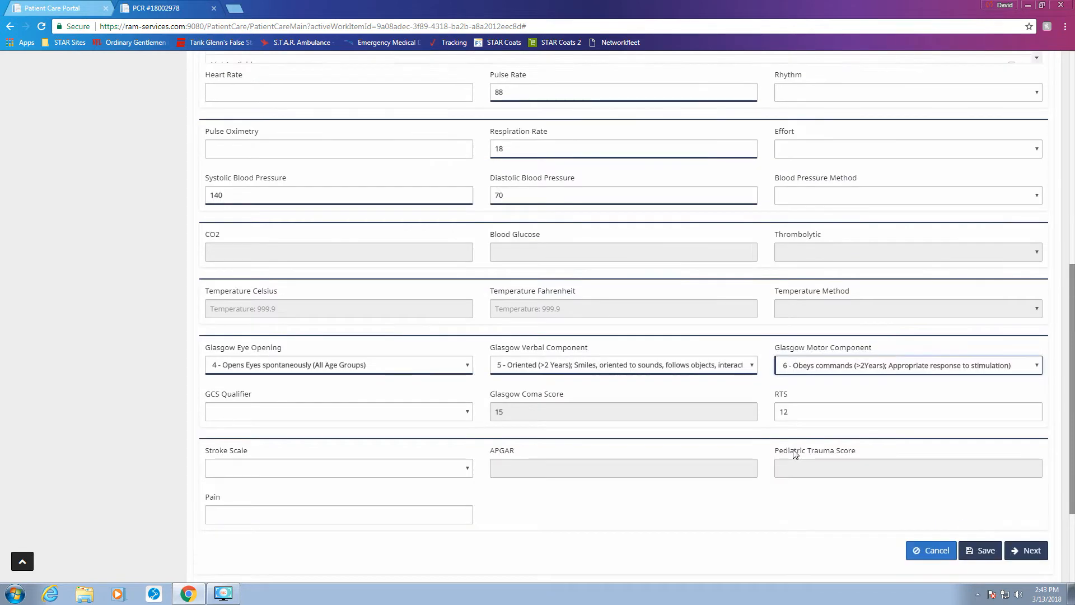
pyautogui.scroll(1, 795, 454)
pyautogui.scroll(-6, 792, 456)
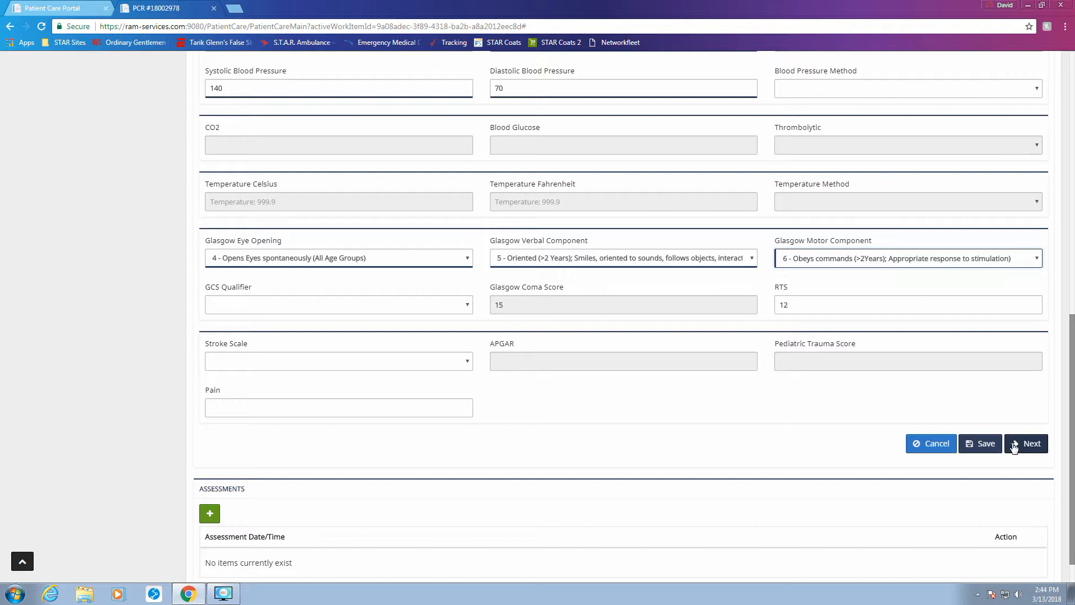
pyautogui.click(983, 445)
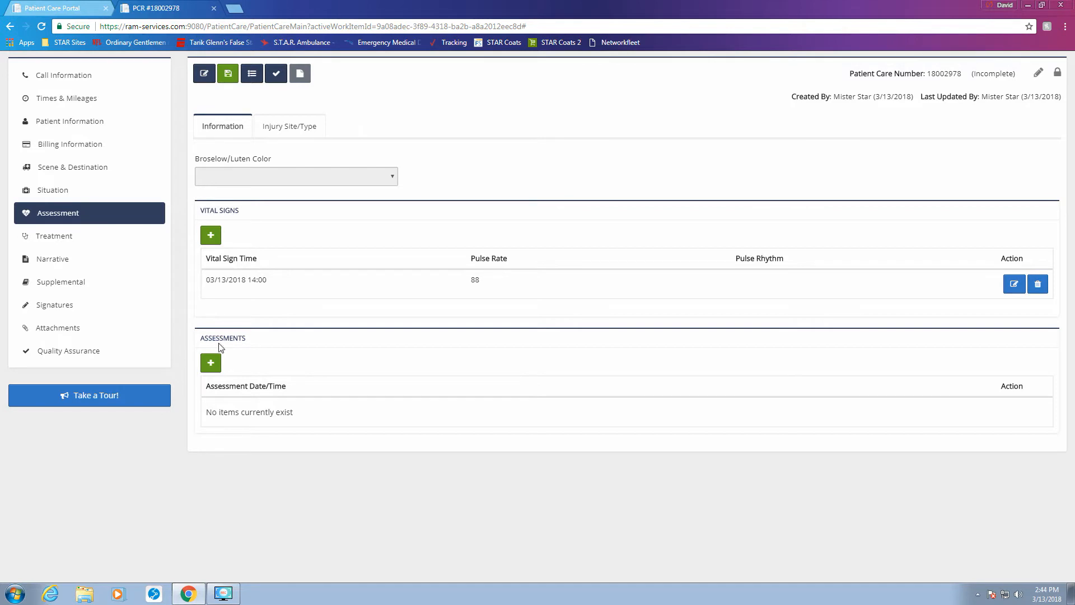
pyautogui.click(213, 365)
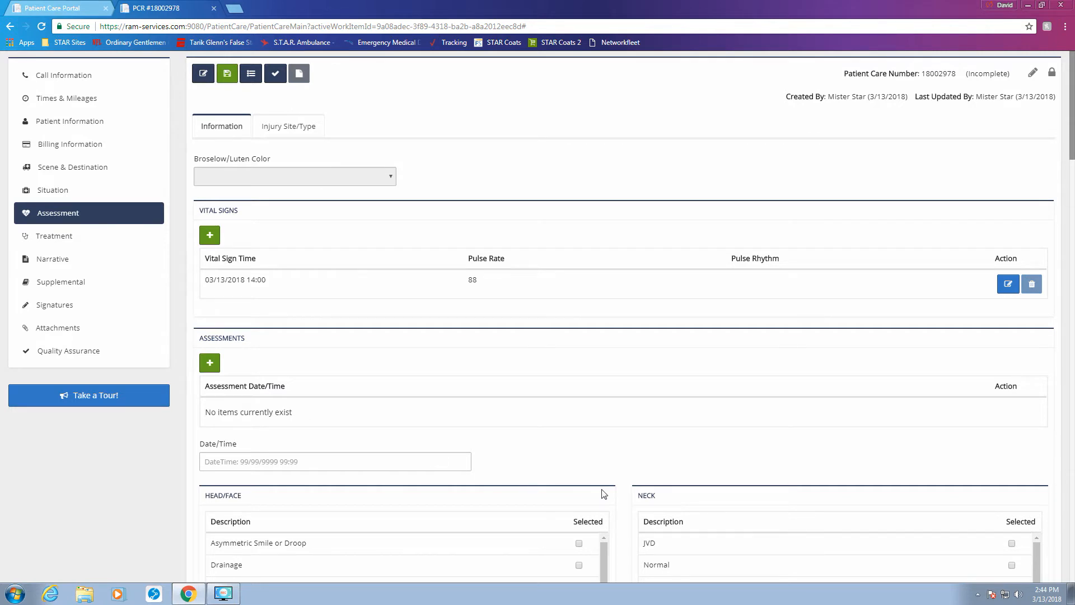
pyautogui.scroll(-2, 625, 494)
pyautogui.scroll(-5, 625, 493)
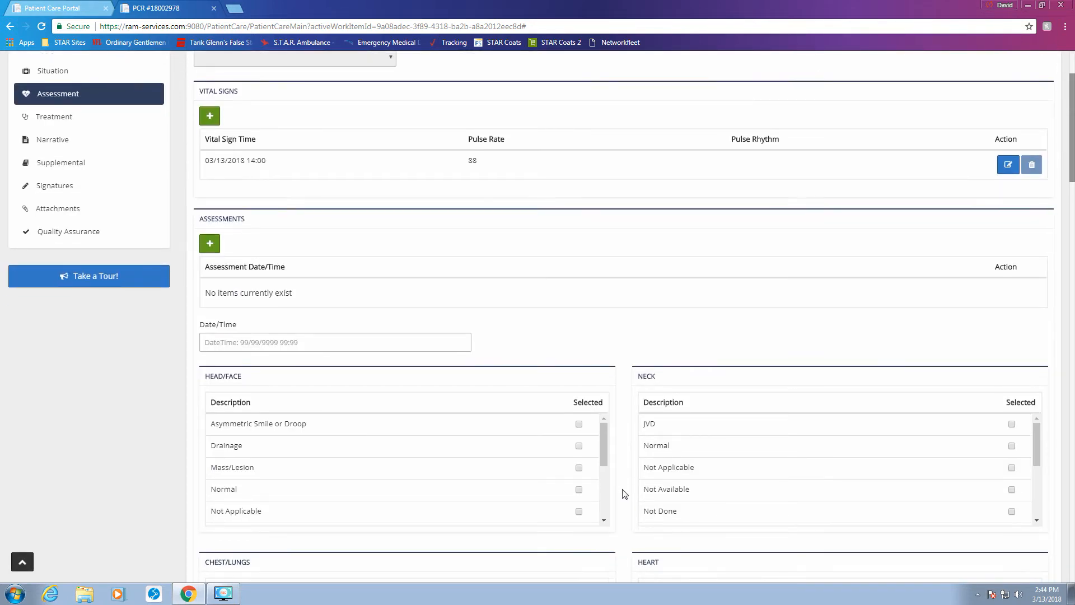
pyautogui.scroll(-4, 625, 494)
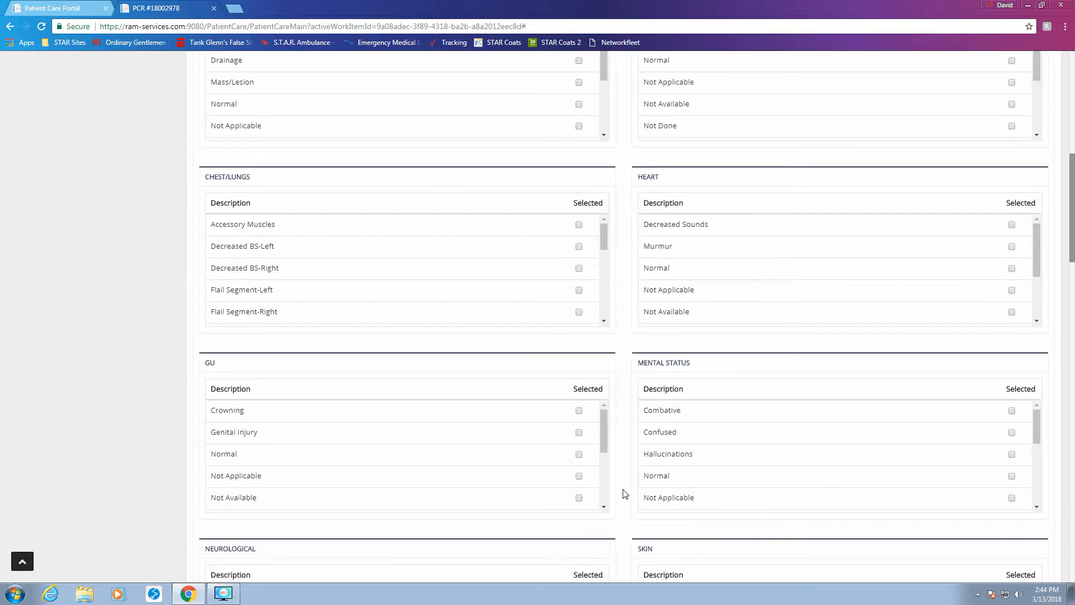
pyautogui.scroll(-4, 625, 493)
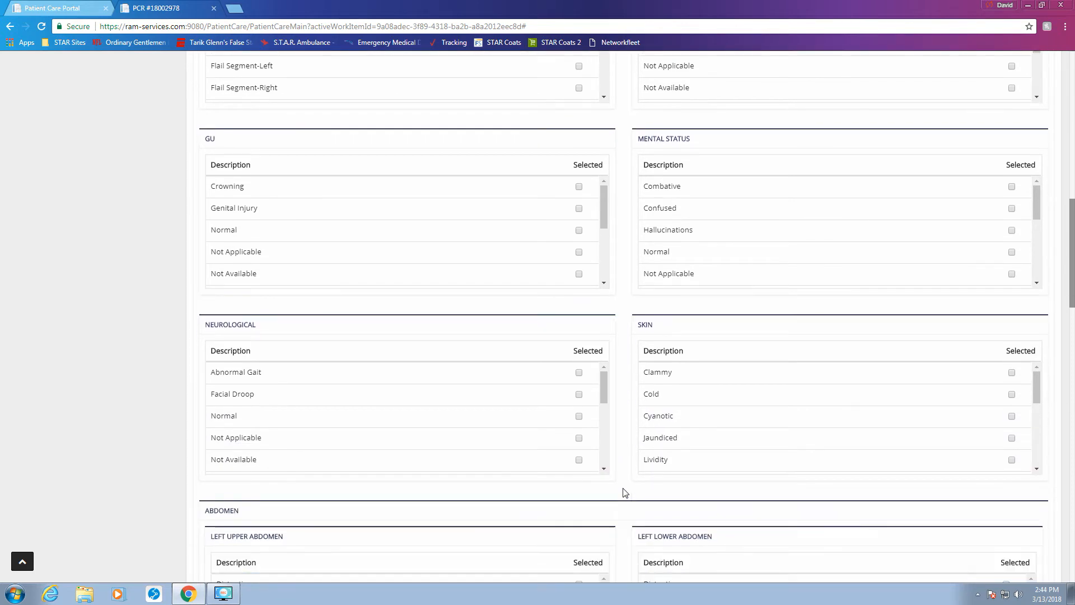
pyautogui.scroll(-4, 625, 493)
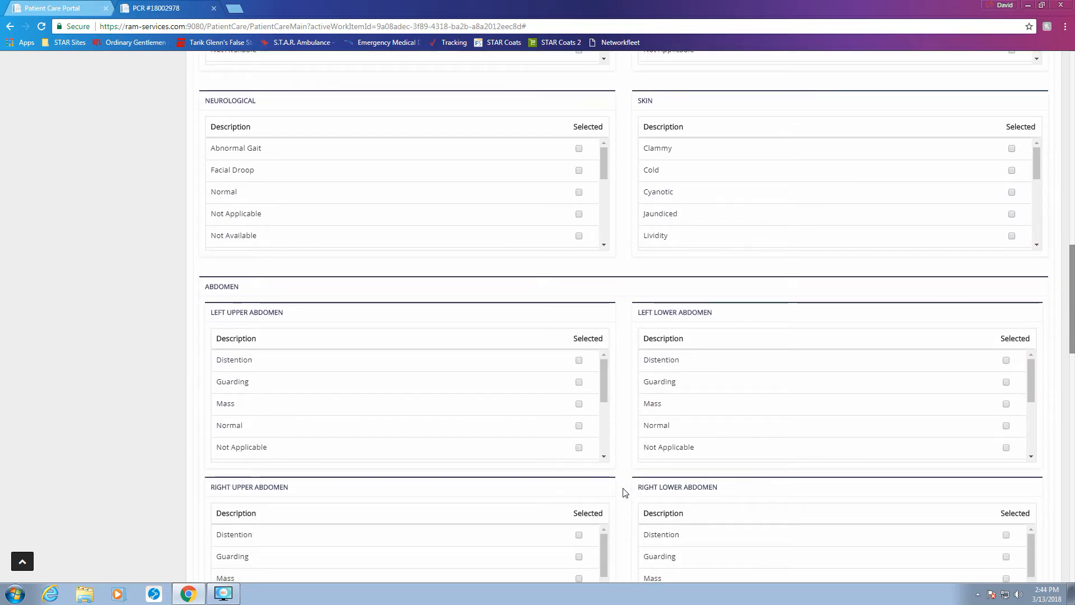
pyautogui.scroll(-7, 625, 493)
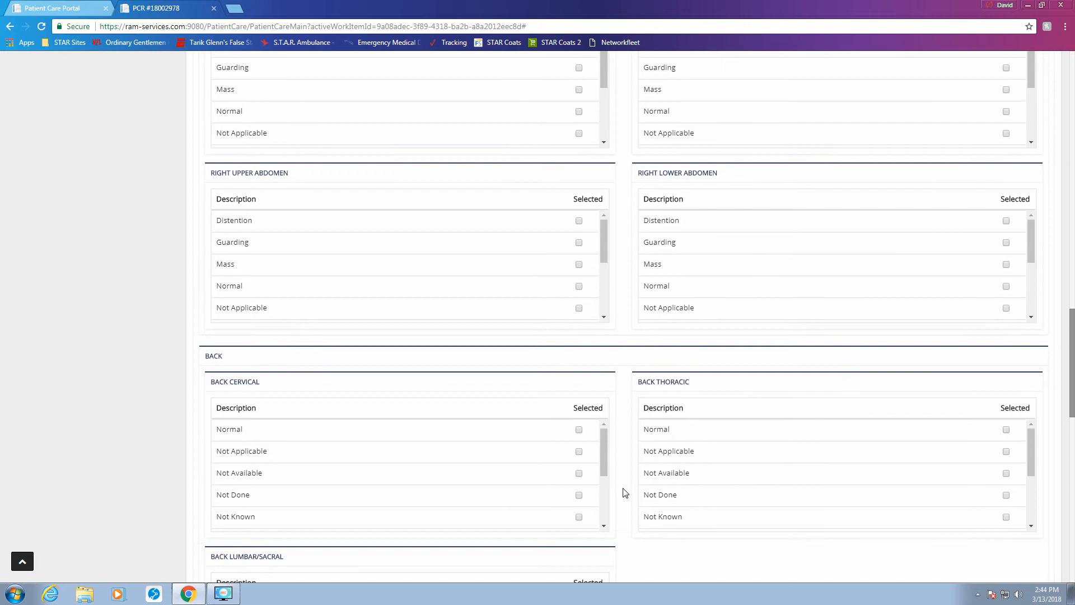
pyautogui.scroll(-2, 328, 391)
pyautogui.scroll(-3, 578, 391)
pyautogui.scroll(-7, 624, 422)
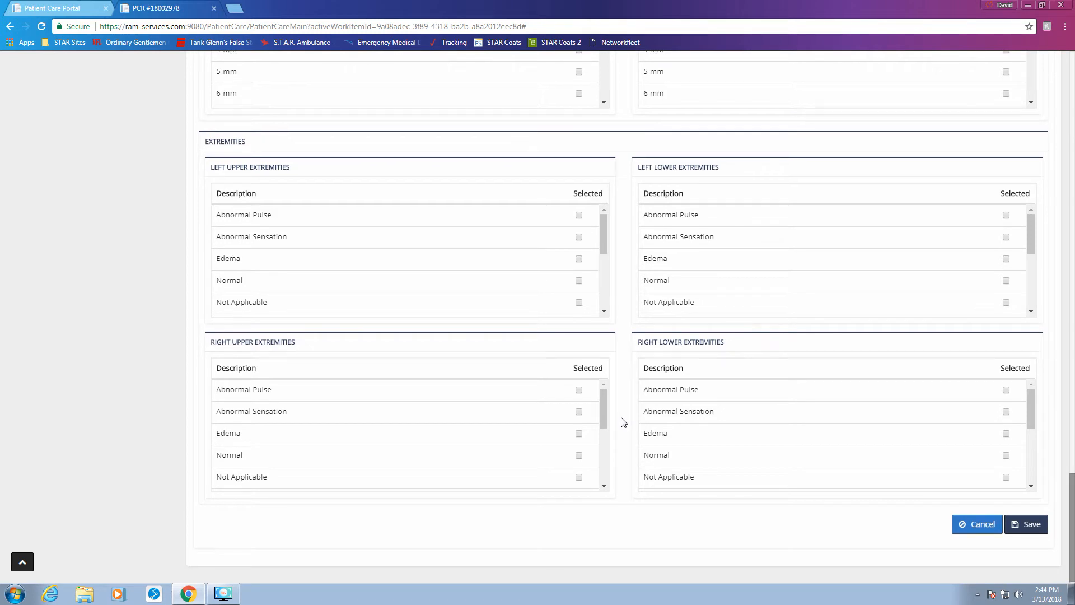
pyautogui.scroll(10, 624, 422)
pyautogui.scroll(-9, 625, 422)
pyautogui.scroll(-2, 624, 422)
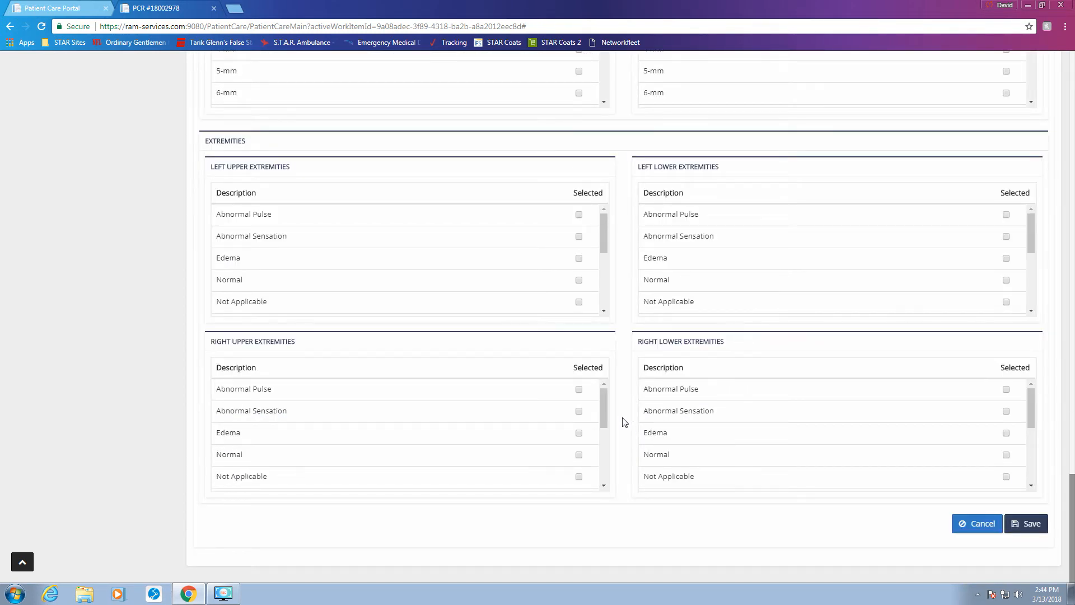
pyautogui.click(986, 537)
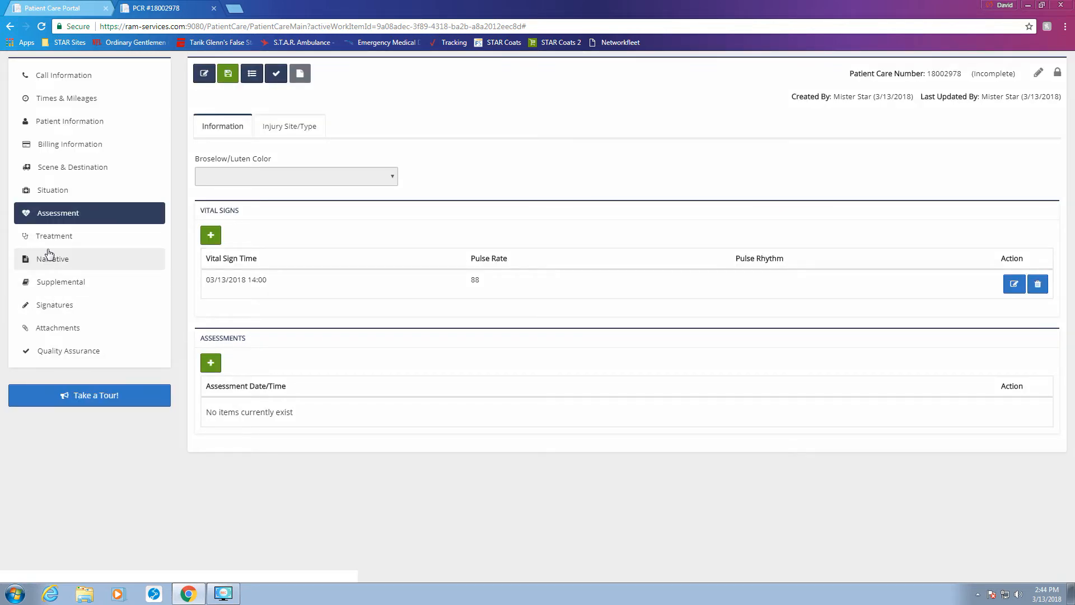
pyautogui.click(68, 243)
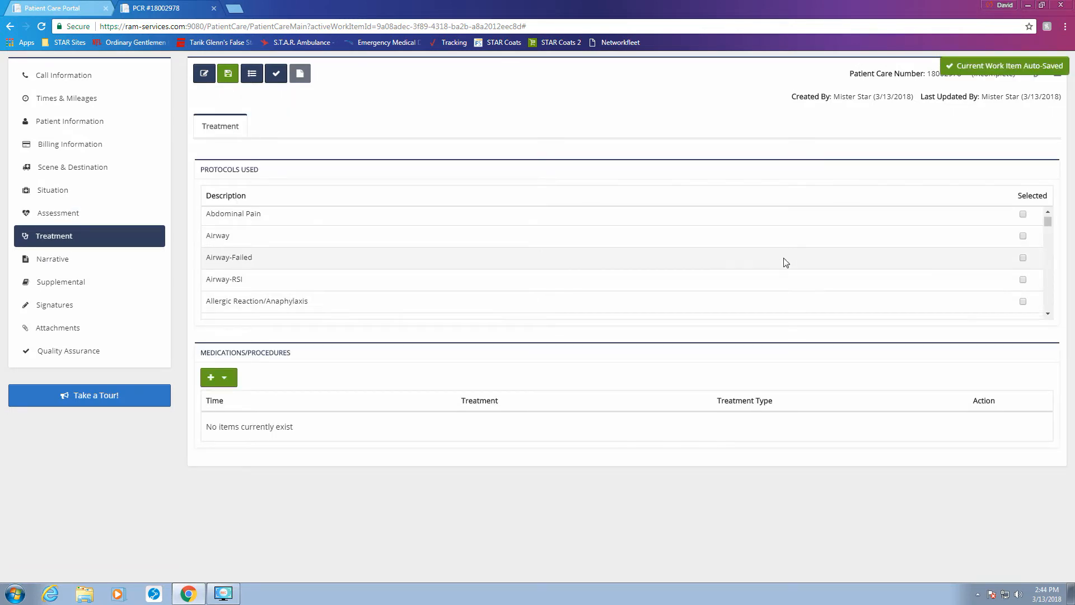
# Step: Start a new IV treatment record but leave its IV Procedure blank
pyautogui.scroll(-3, 784, 262)
pyautogui.scroll(-2, 786, 261)
pyautogui.scroll(5, 809, 269)
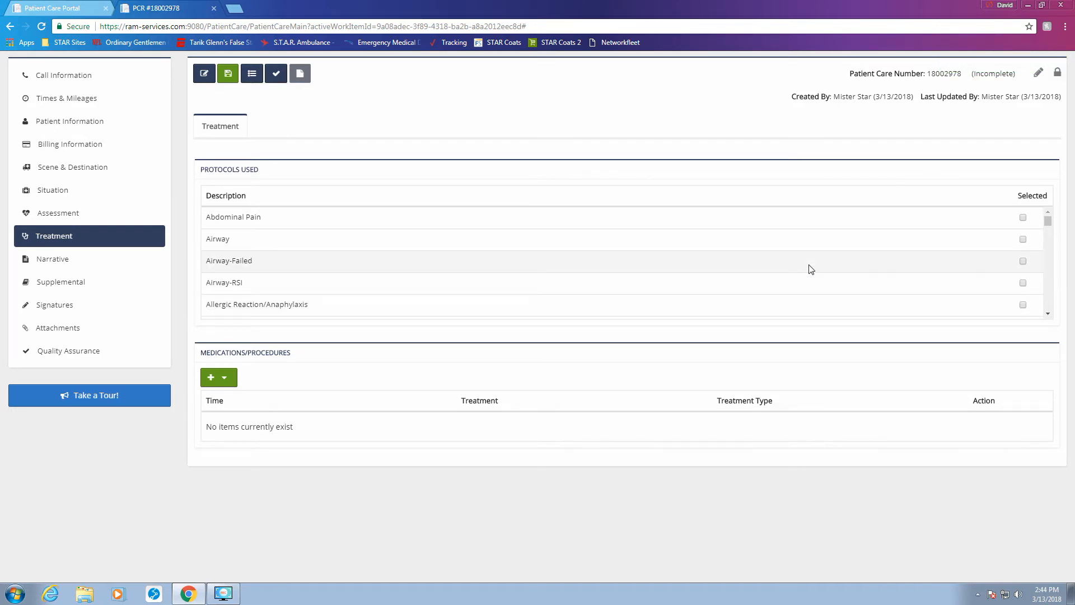
pyautogui.click(230, 384)
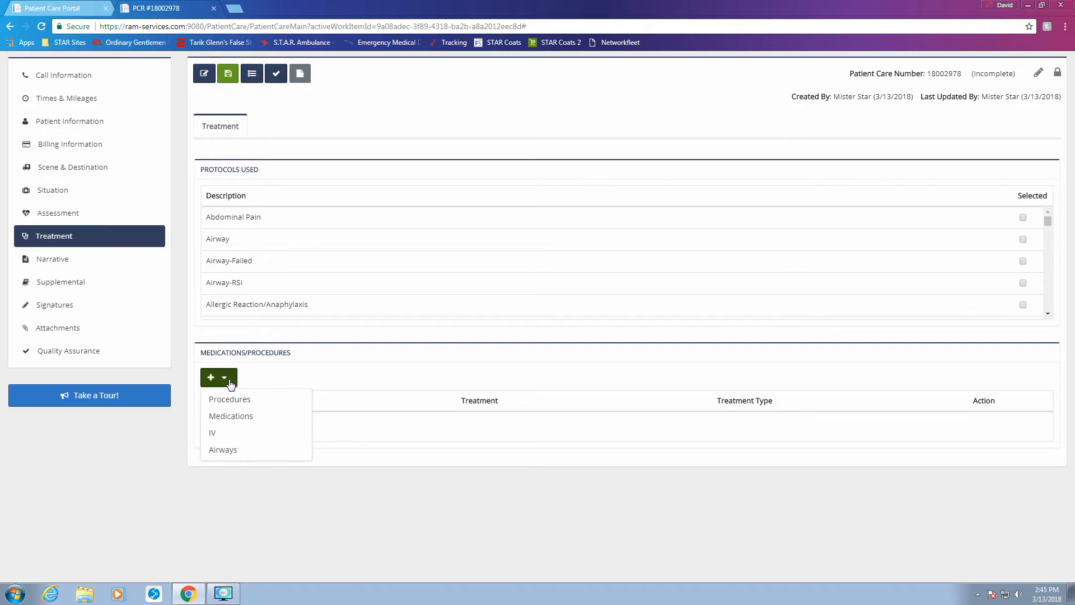
pyautogui.click(228, 434)
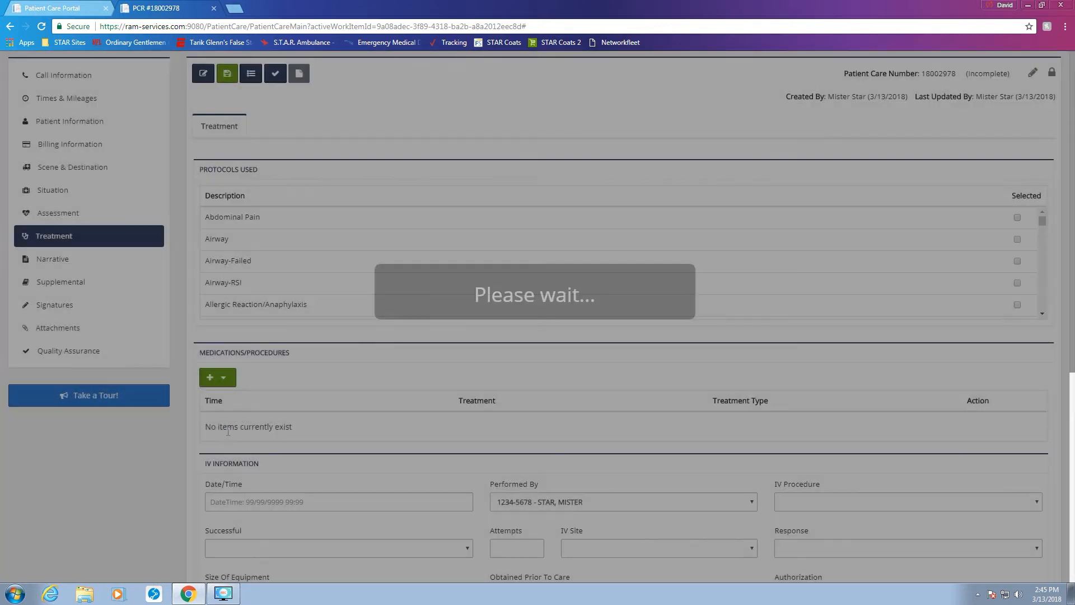
pyautogui.scroll(-3, 441, 477)
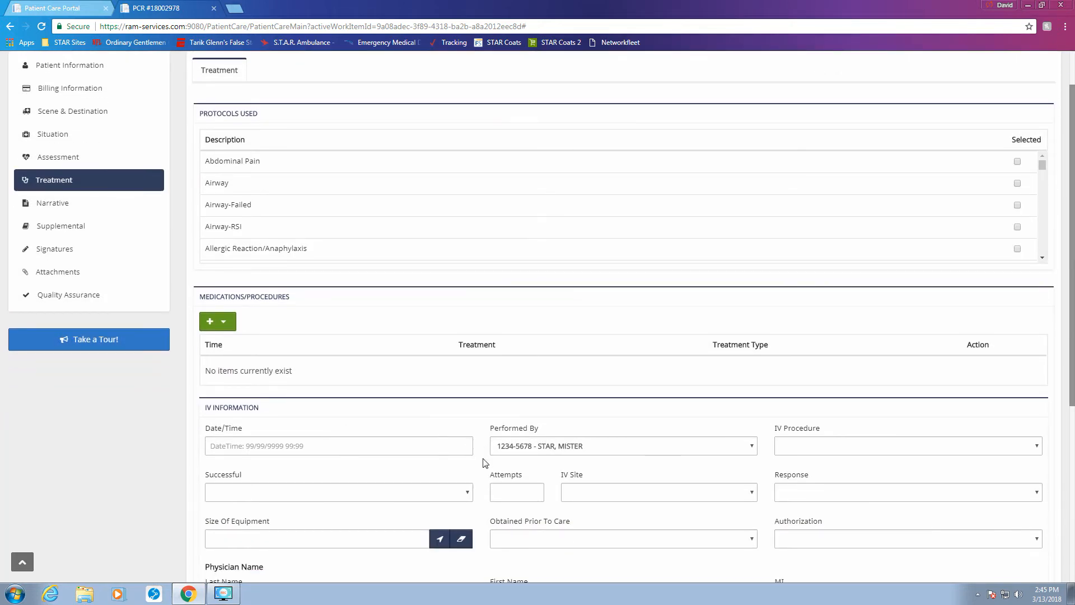
pyautogui.scroll(-2, 485, 462)
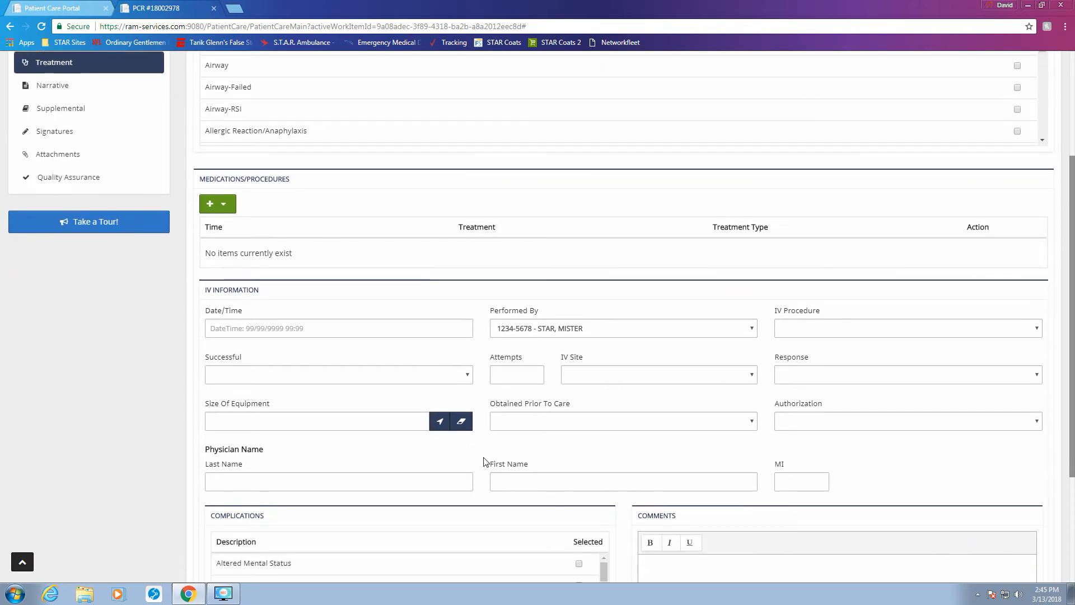
pyautogui.scroll(1, 485, 462)
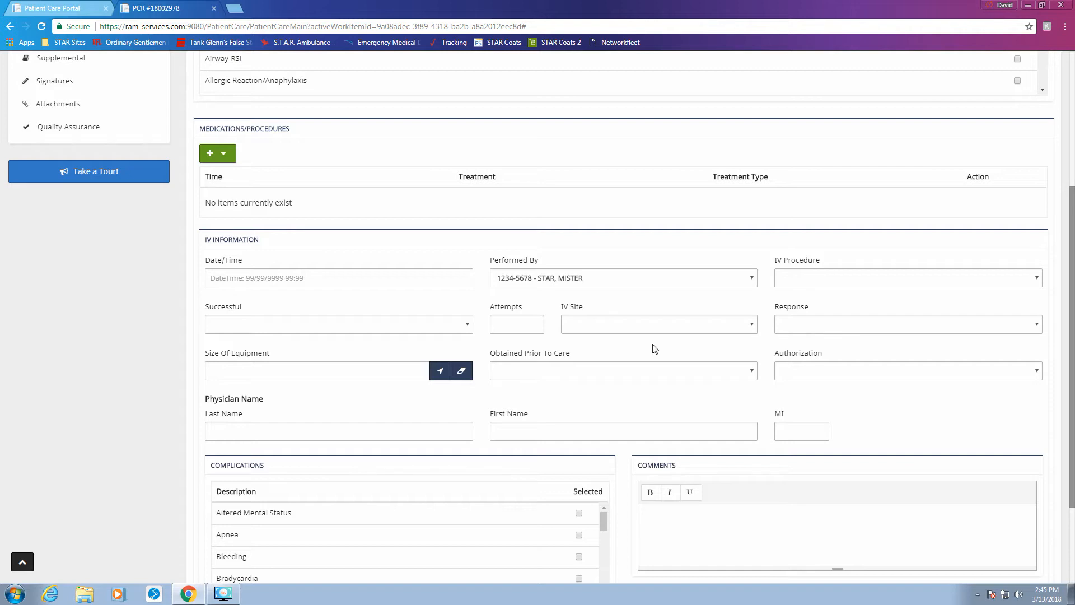
pyautogui.click(835, 281)
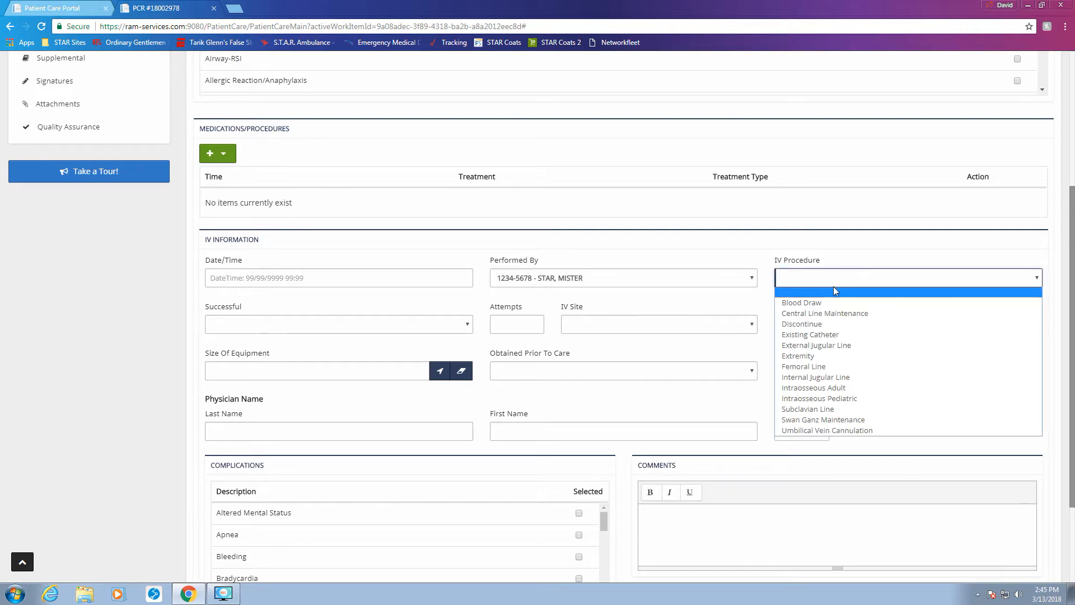
pyautogui.click(840, 285)
pyautogui.click(846, 268)
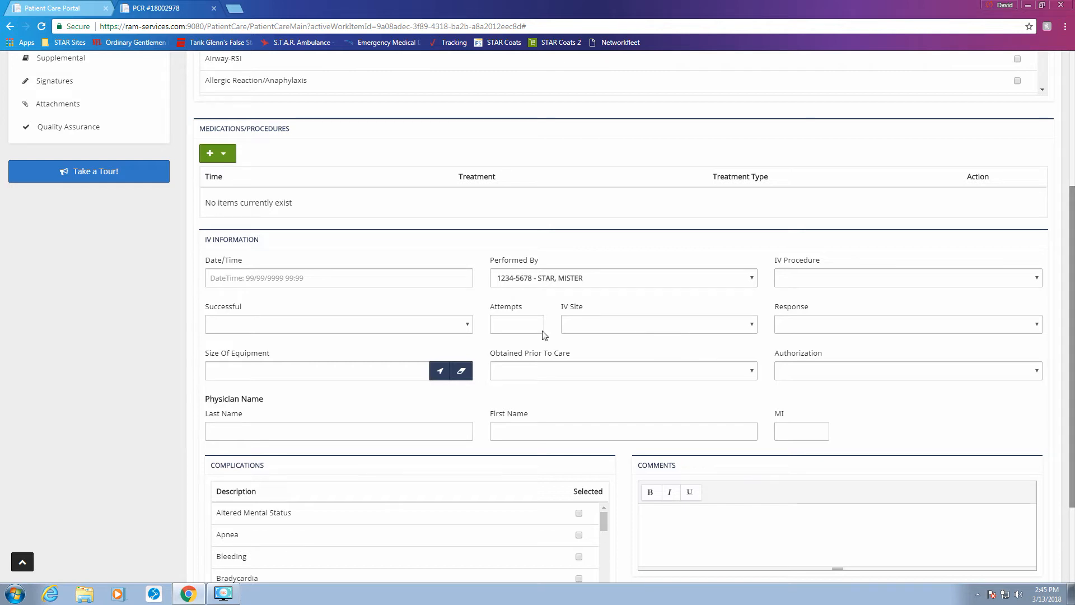
# Step: Open another new IV entry and cancel it, recording no treatments
pyautogui.click(223, 162)
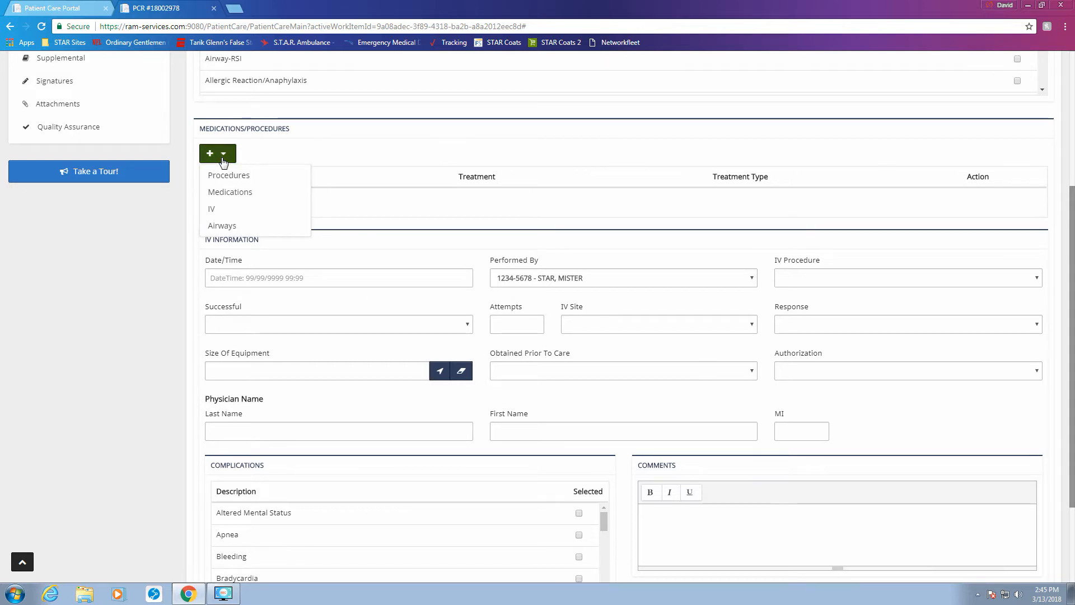
pyautogui.click(223, 209)
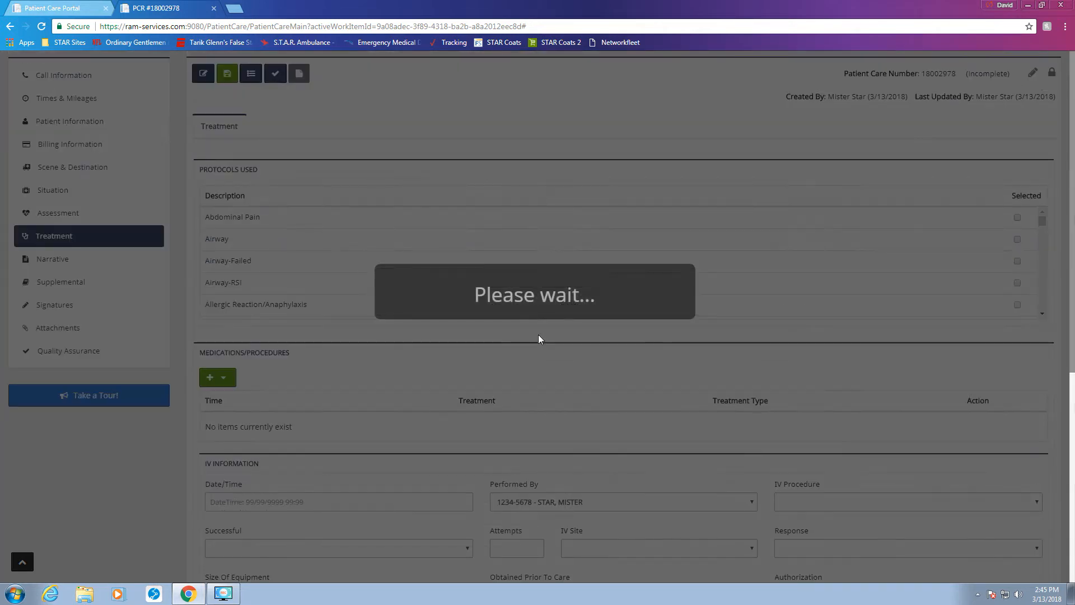
pyautogui.scroll(-4, 553, 371)
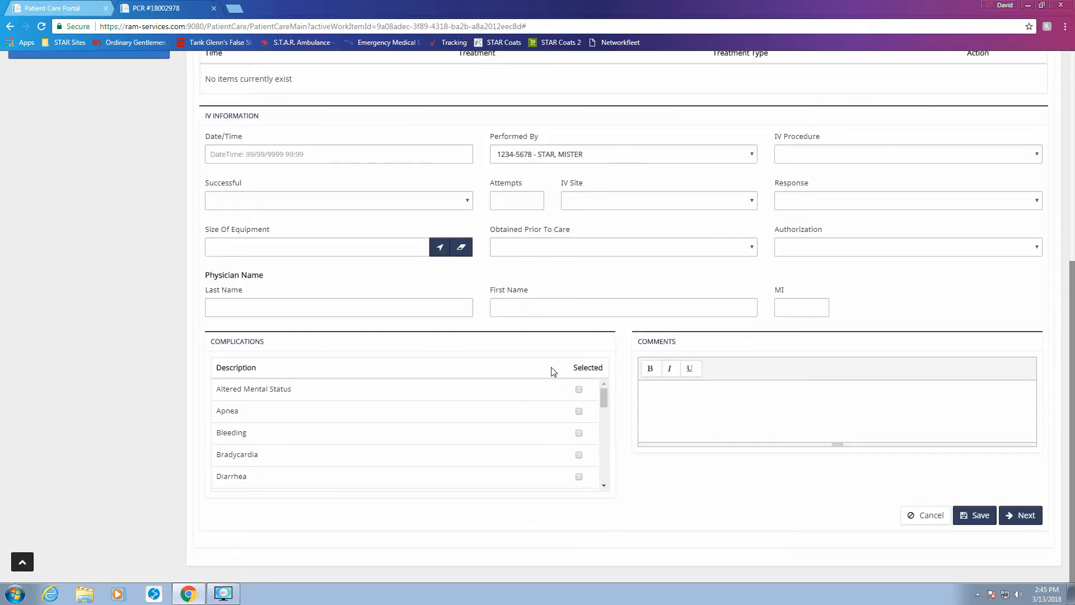
pyautogui.click(930, 517)
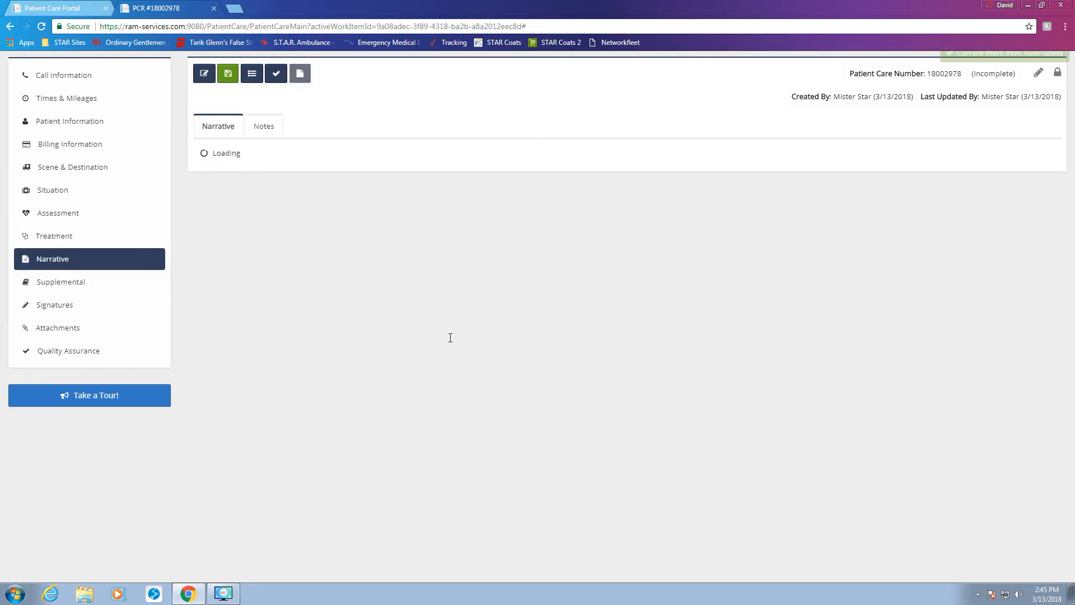
# Step: Add 'P1 TO RESIDENCE FOR ABD PAIN.' on a new line at the narrative's end
pyautogui.scroll(-1, 488, 432)
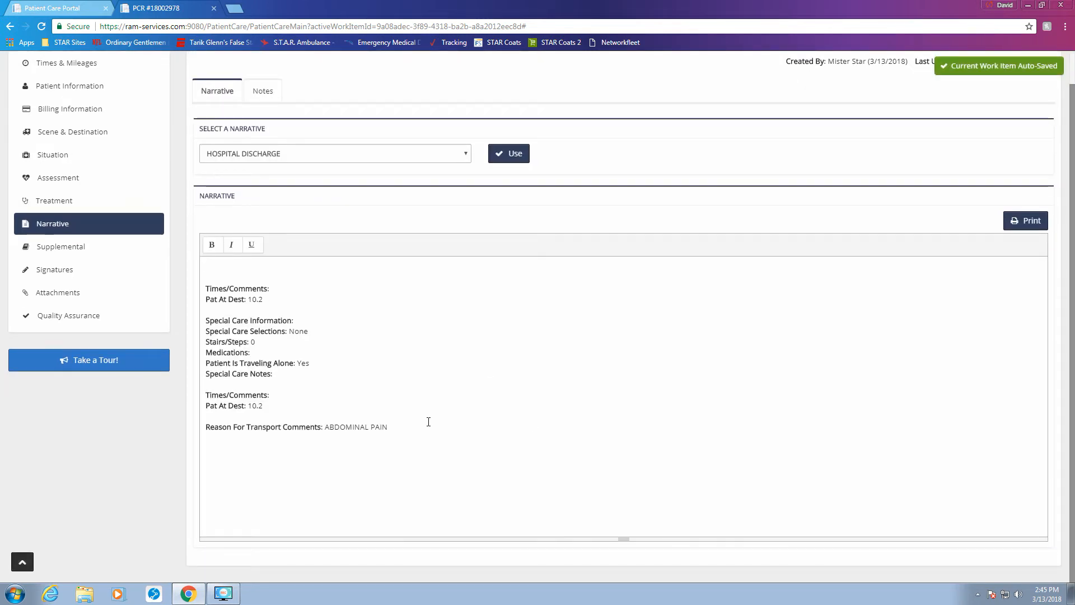
pyautogui.click(435, 430)
pyautogui.press('Return')
pyautogui.press('Return')
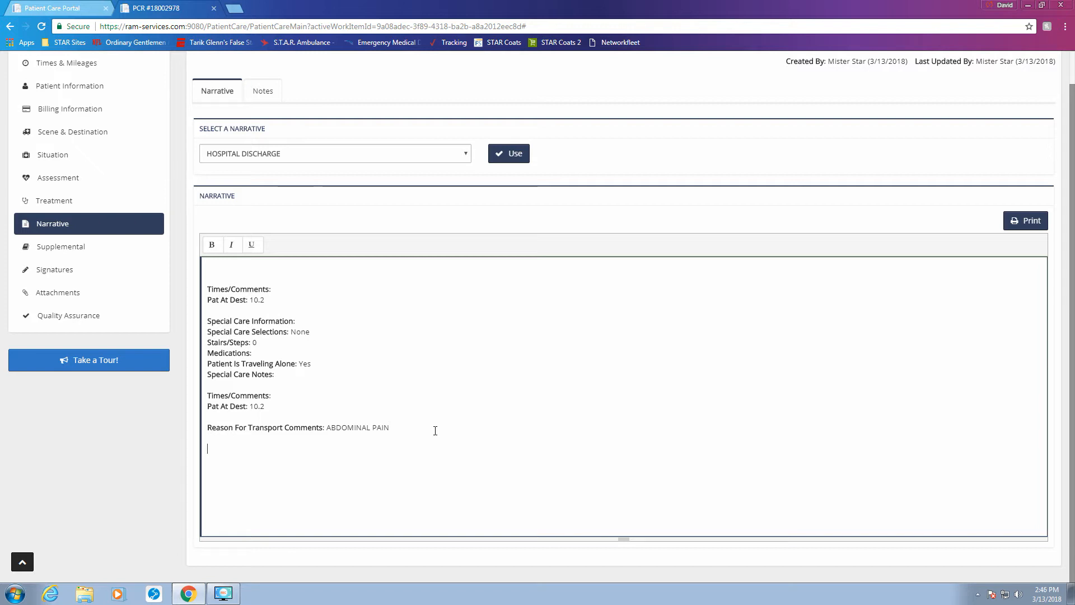
pyautogui.write('P1 TO RESIDENCE FOR A')
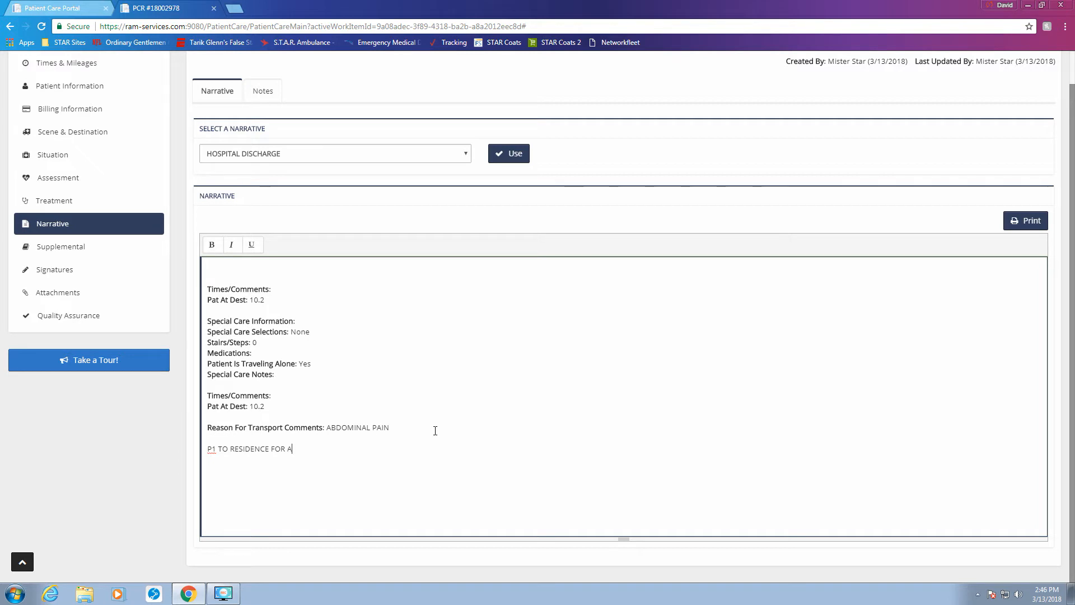
pyautogui.write('BD PAIN')
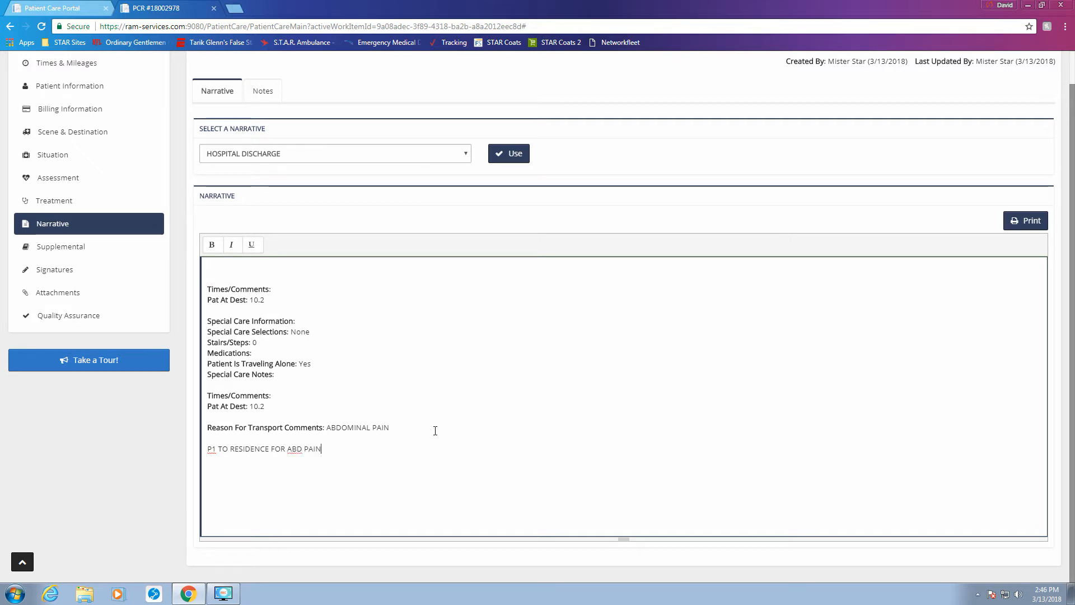
pyautogui.write('.')
pyautogui.scroll(1, 407, 403)
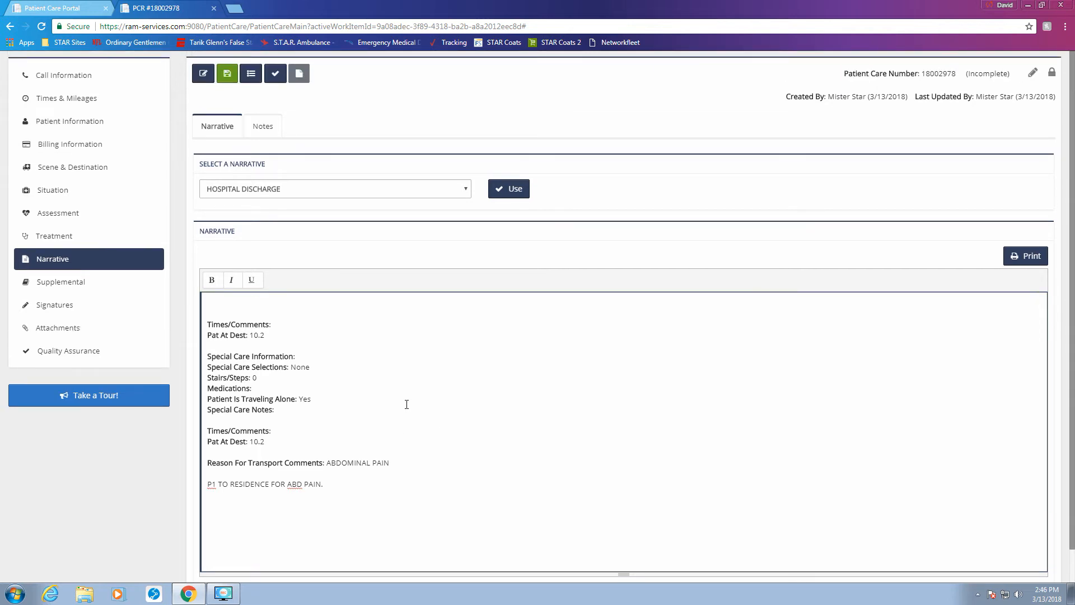
pyautogui.click(99, 287)
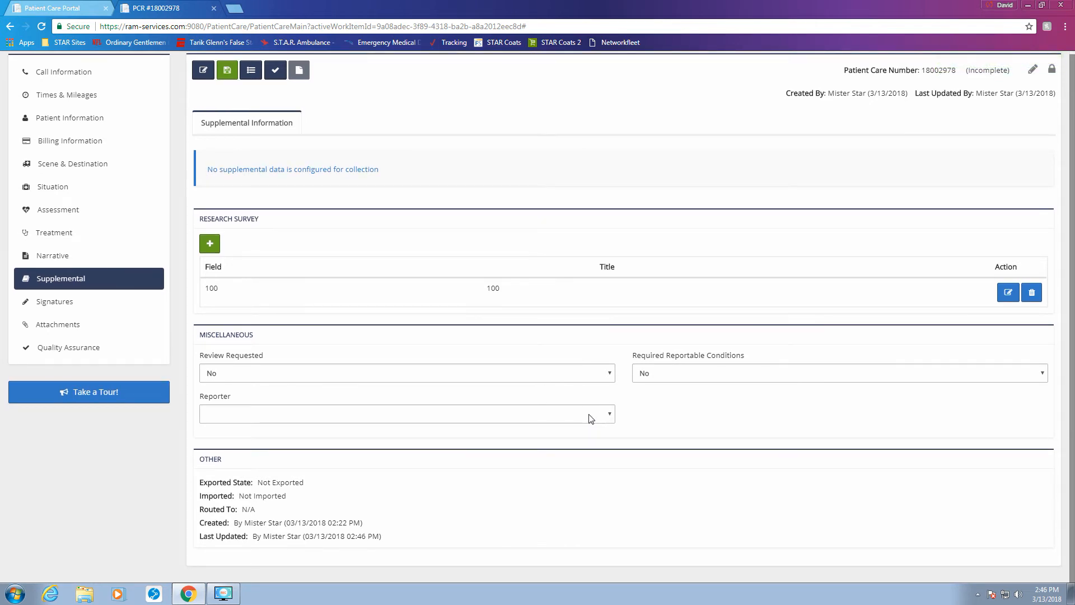
# Step: Choose the first listed crew member as Reporter, then go to Signatures
pyautogui.click(589, 414)
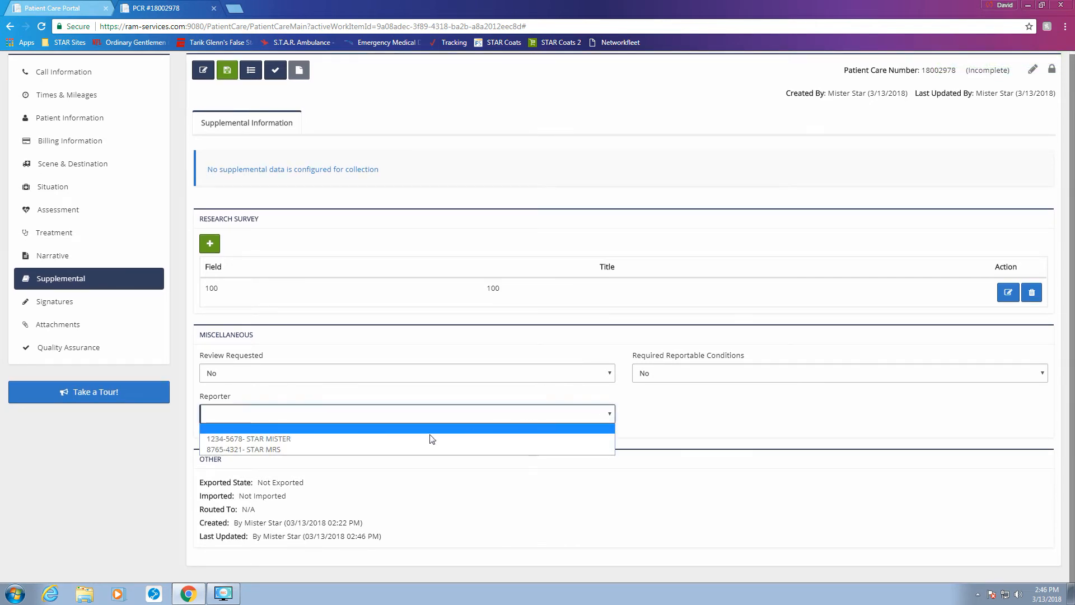
pyautogui.click(275, 438)
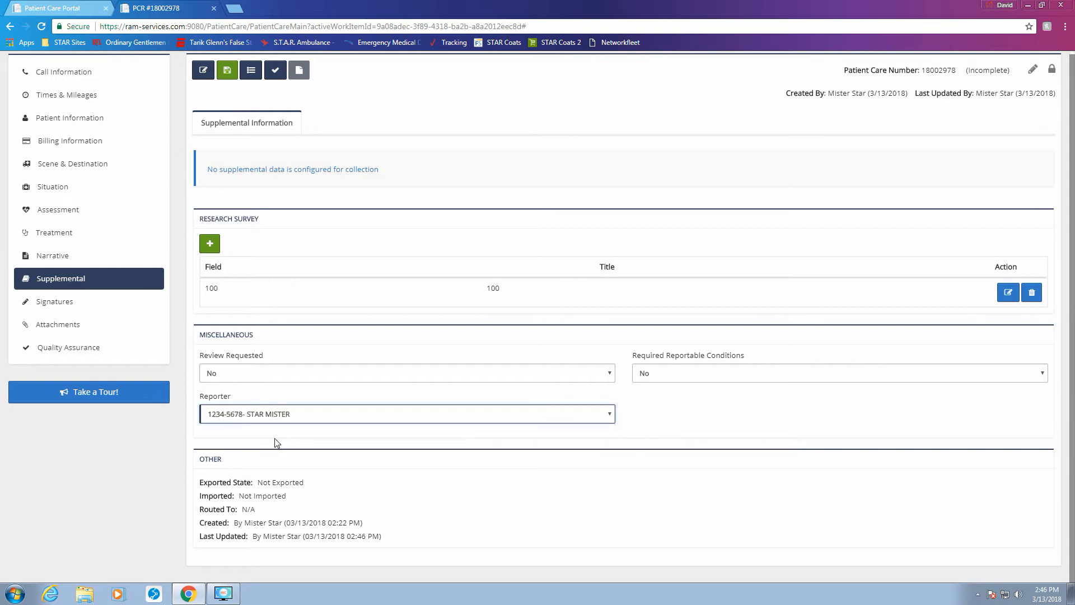
pyautogui.click(77, 303)
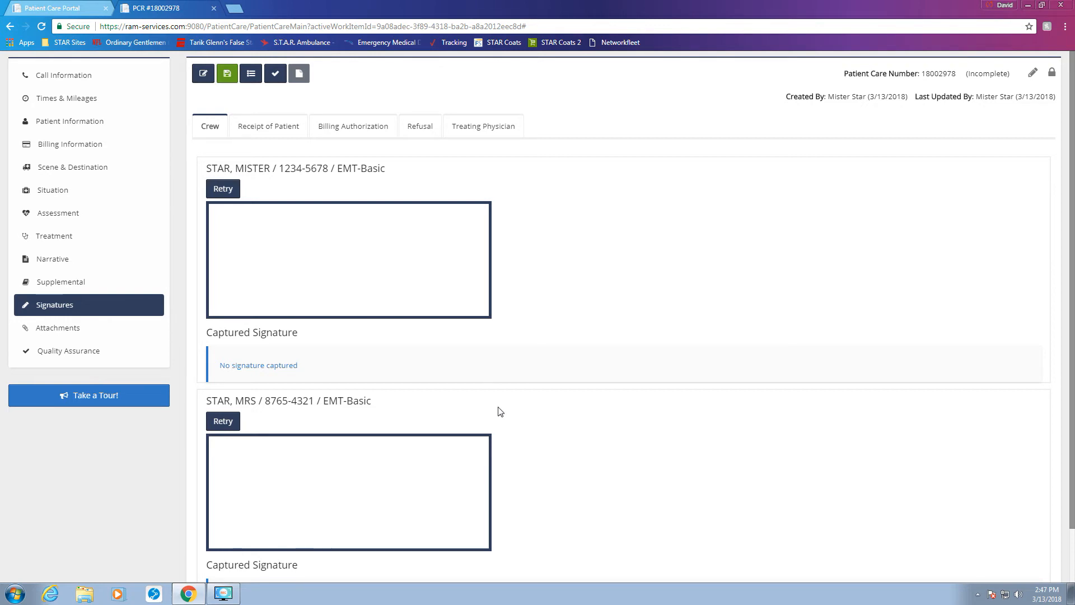
# Step: Move through Attachments to Quality Assurance, which shows the trip is not in QA status
pyautogui.scroll(-1, 556, 412)
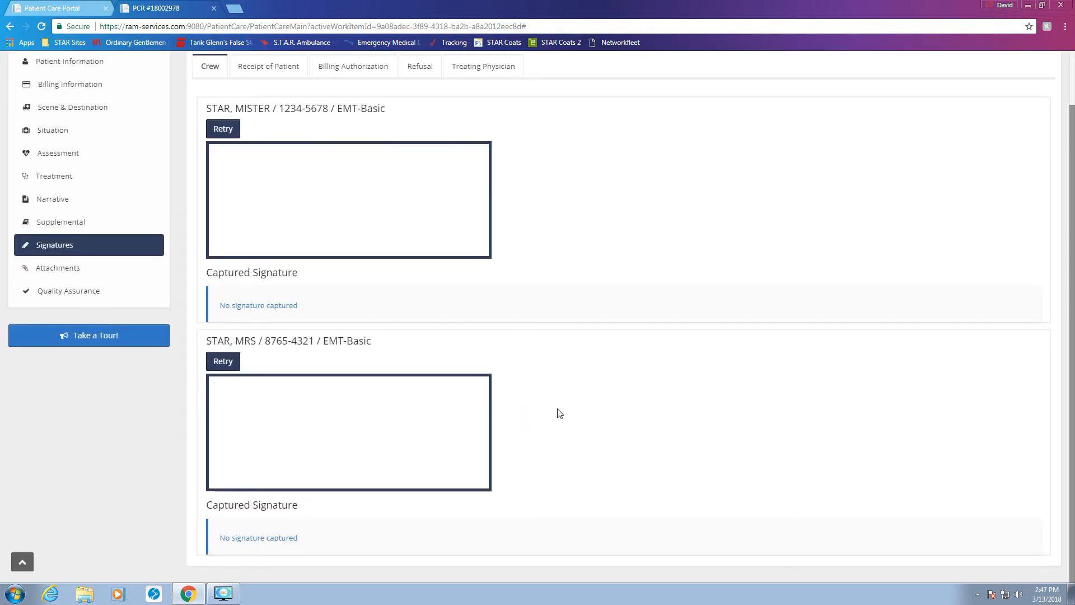
pyautogui.scroll(1, 65, 319)
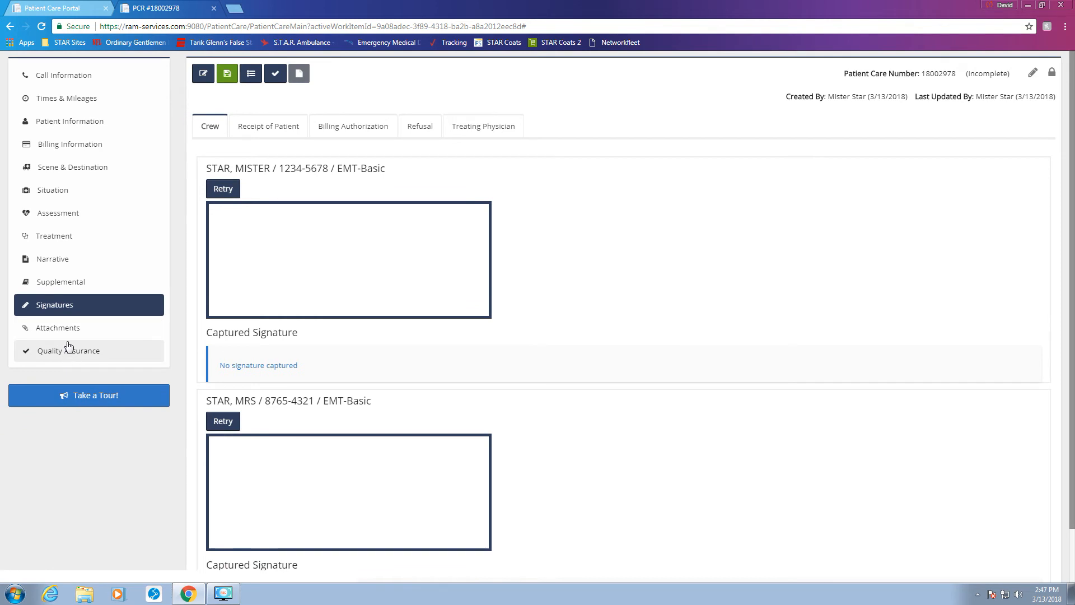
pyautogui.click(72, 335)
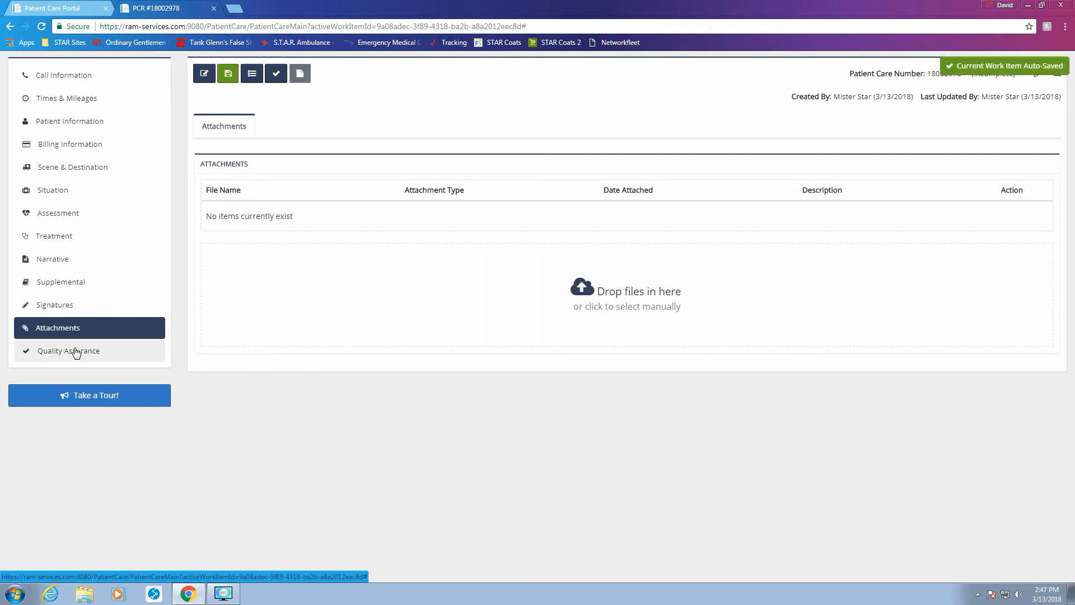
pyautogui.click(77, 352)
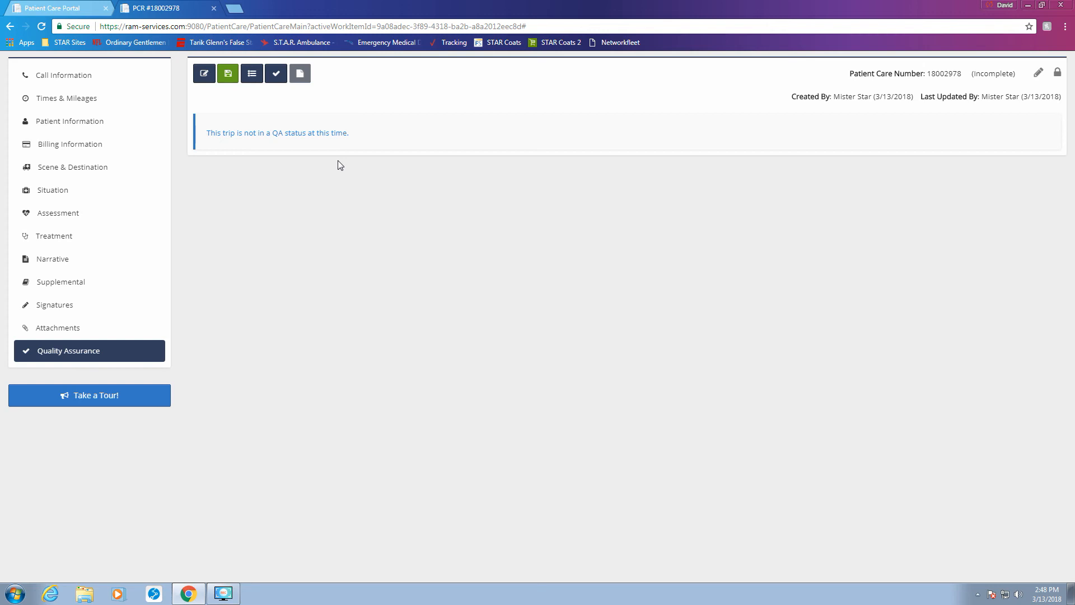
pyautogui.click(276, 75)
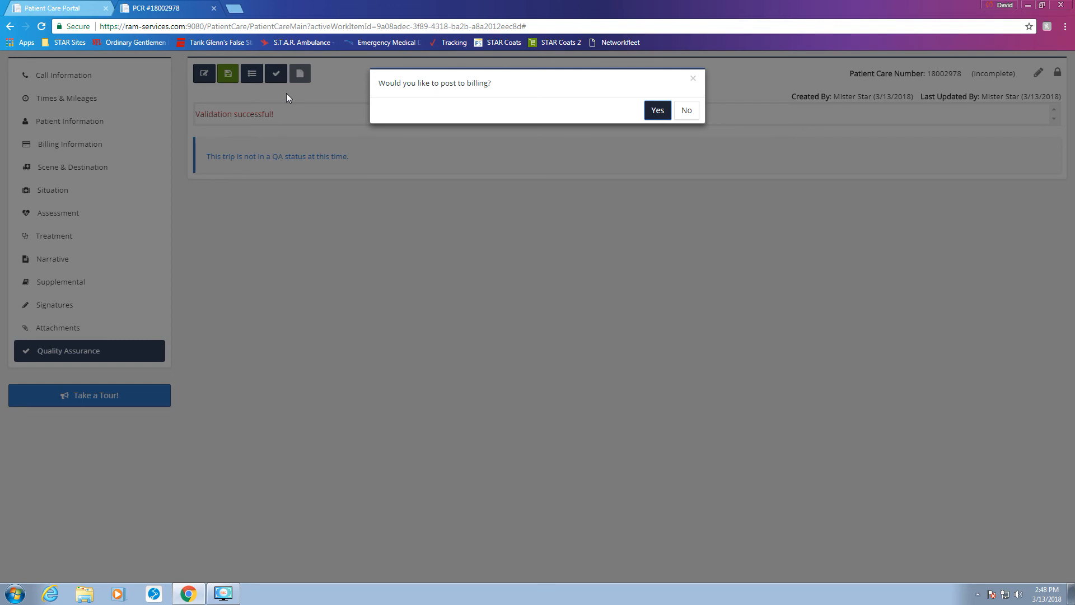
pyautogui.click(658, 110)
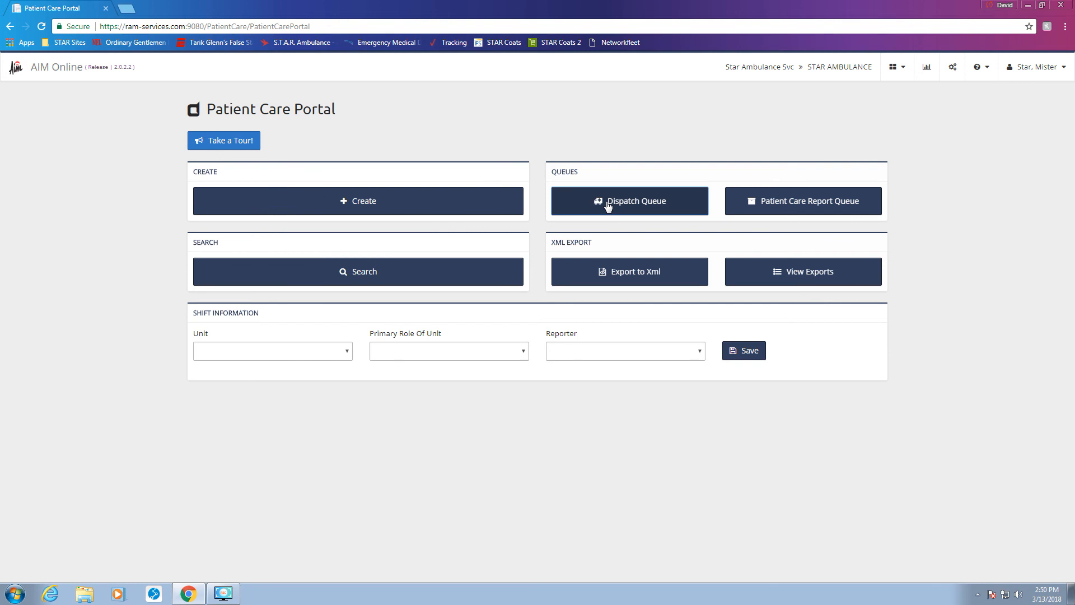
pyautogui.click(602, 205)
pyautogui.click(223, 593)
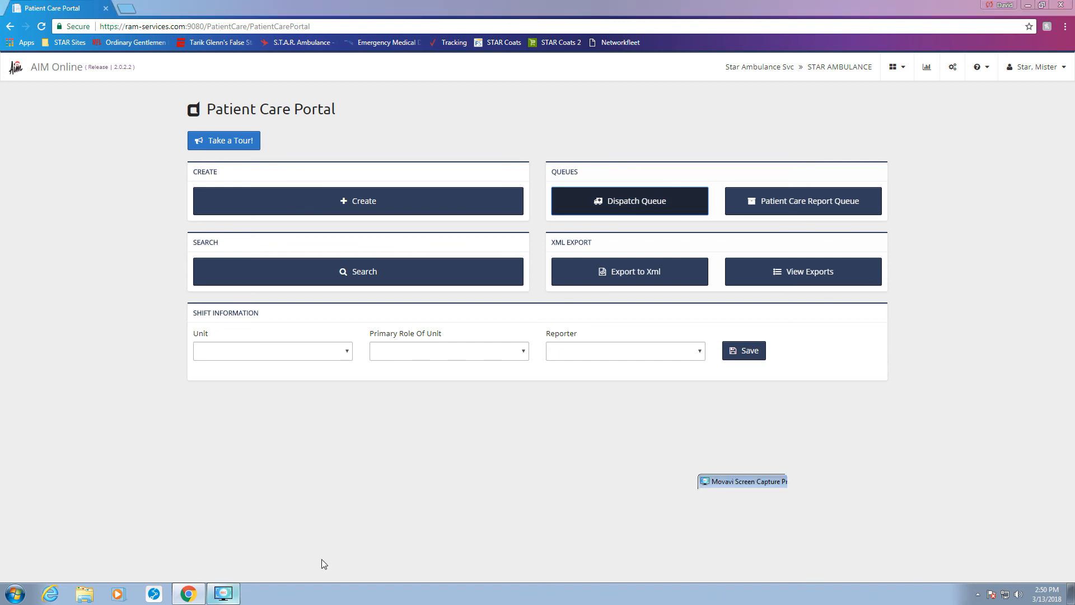